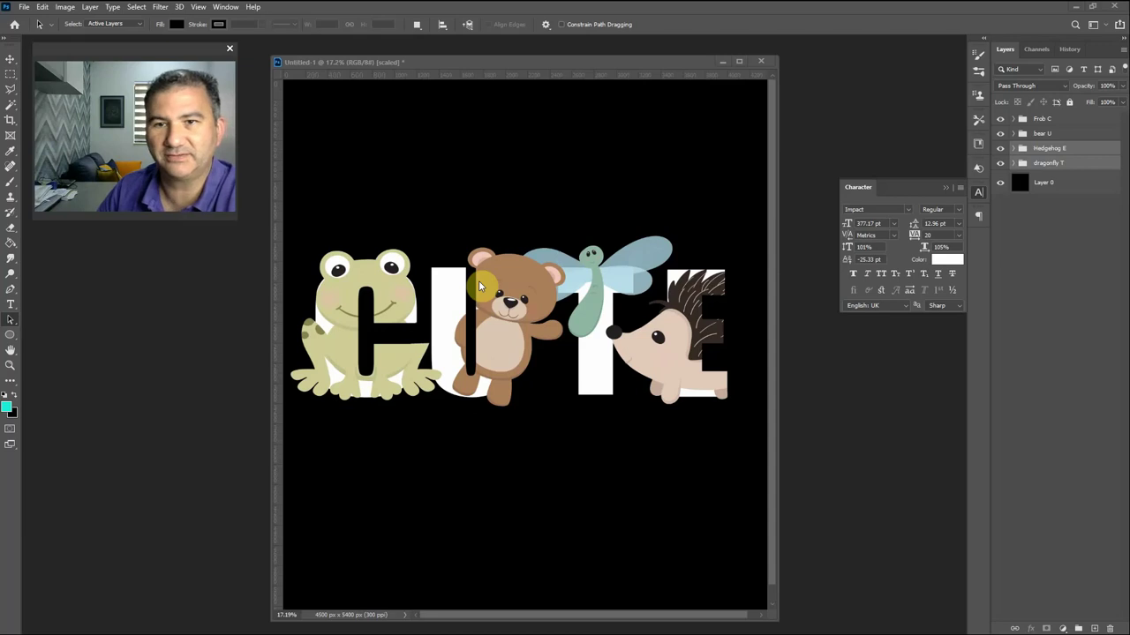
- Close the open CUTE design and create a new 4500 x 5400 pixel RGB document at 300 ppi
{"action": "key", "text": "ctrl+w"}
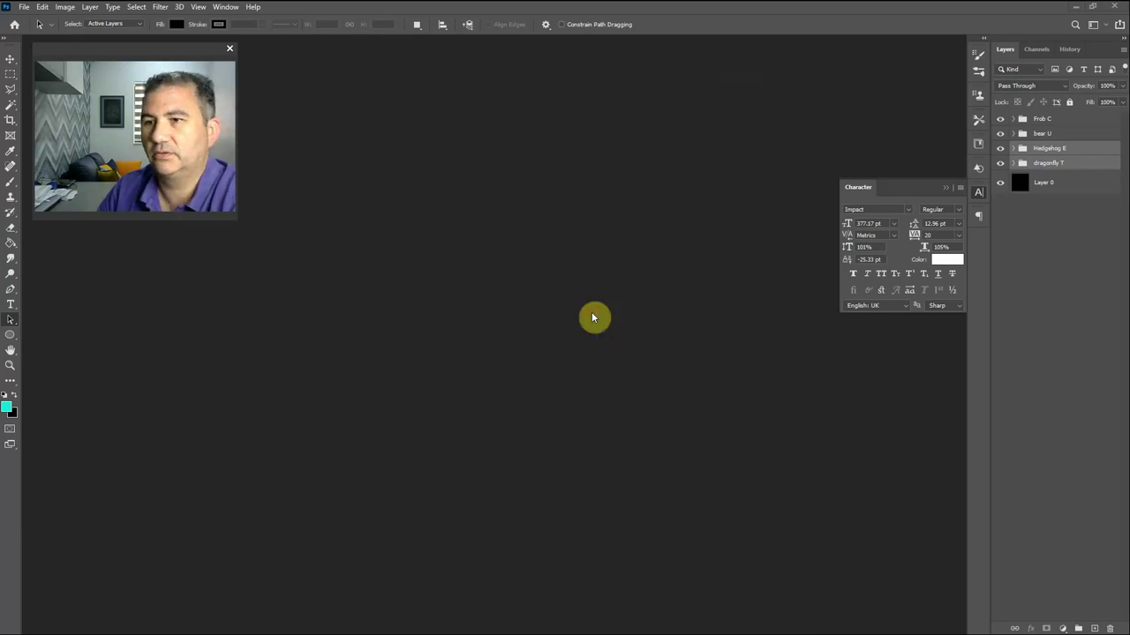
{"action": "left_click", "coordinate": [26, 7]}
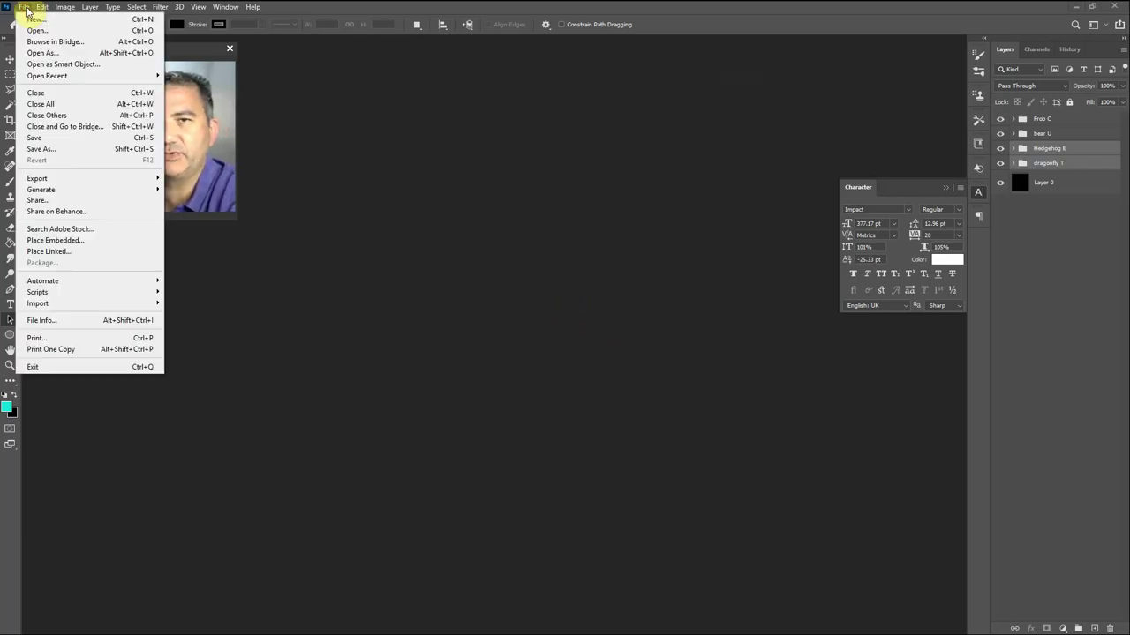
{"action": "left_click", "coordinate": [30, 21]}
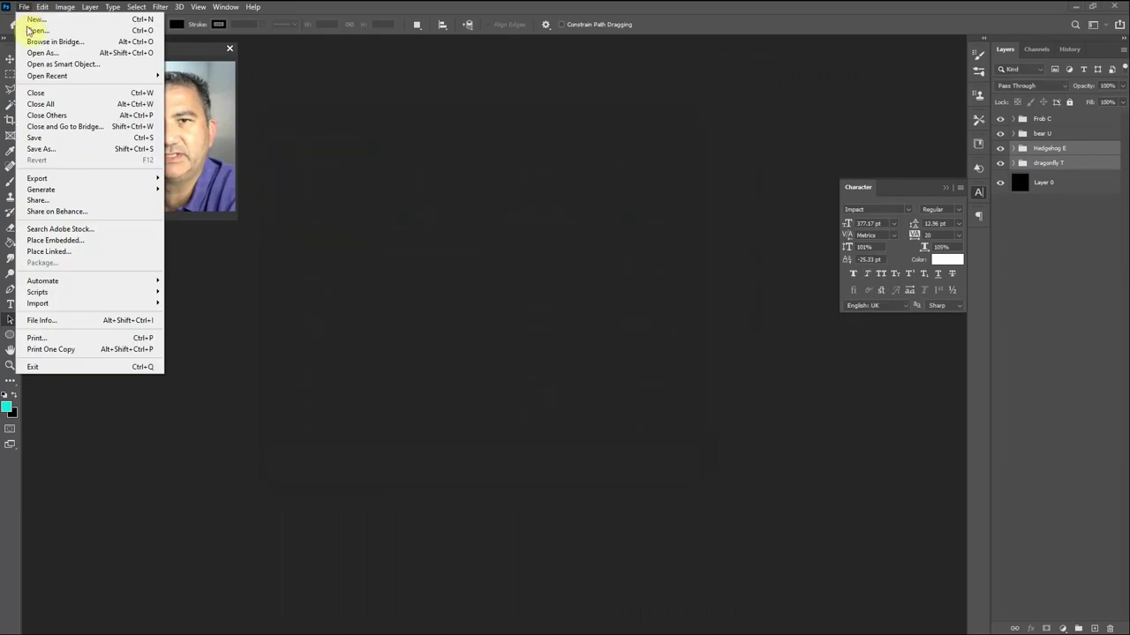
{"action": "left_click", "coordinate": [30, 19]}
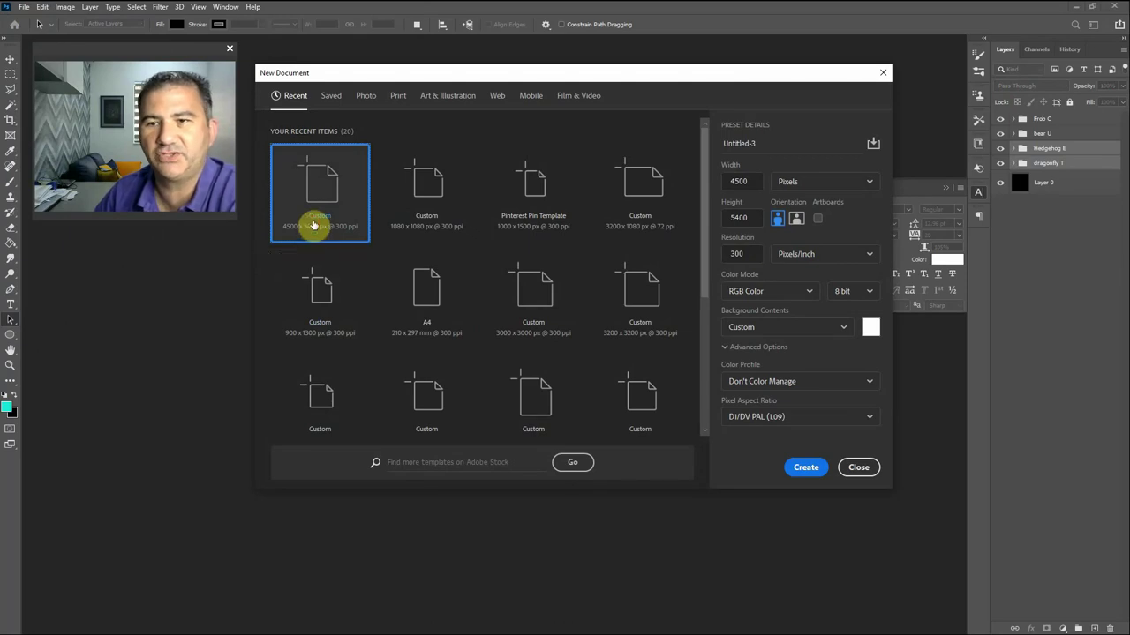
{"action": "left_click", "coordinate": [804, 468]}
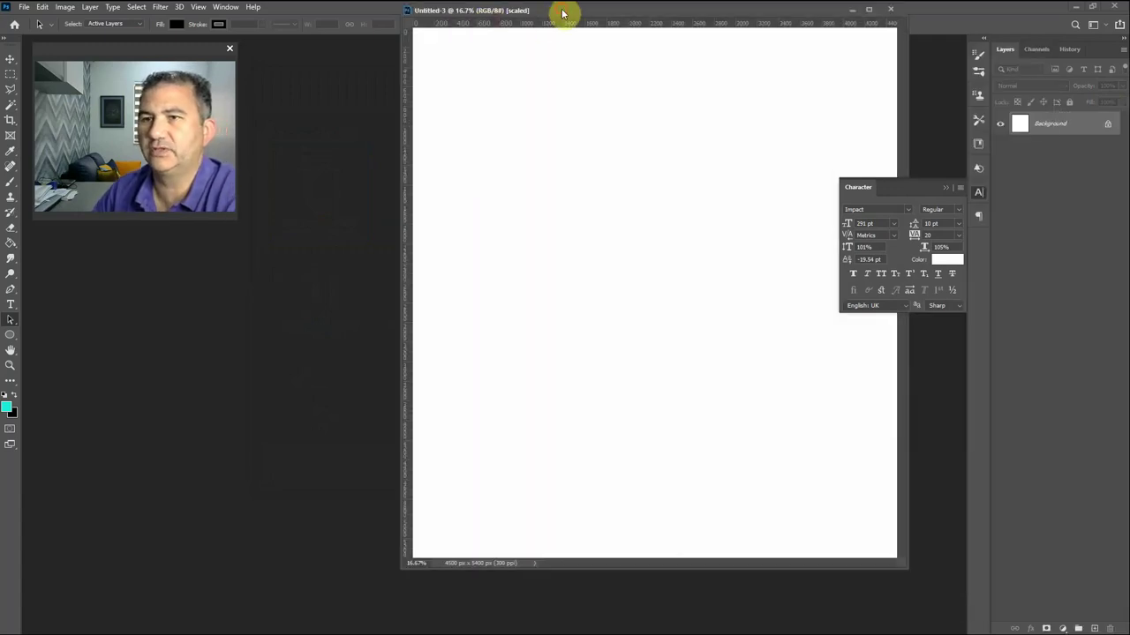
{"action": "left_click_drag", "start_coordinate": [562, 13], "coordinate": [430, 67]}
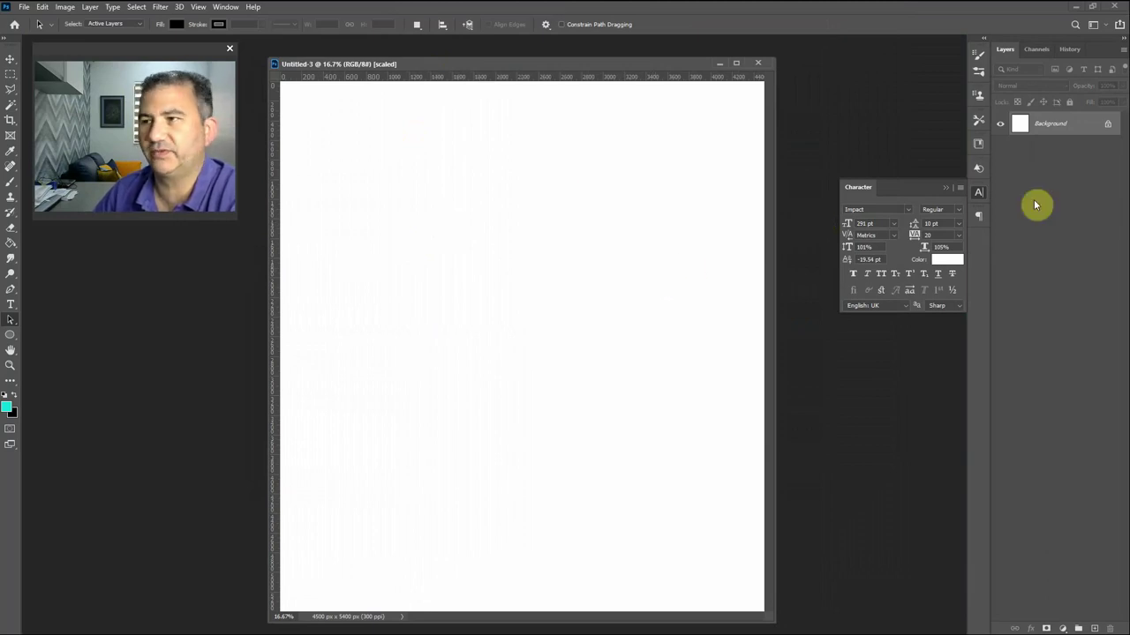
- Unlock the background layer, reset the colours to default and fill the layer with black
{"action": "left_click", "coordinate": [1109, 127]}
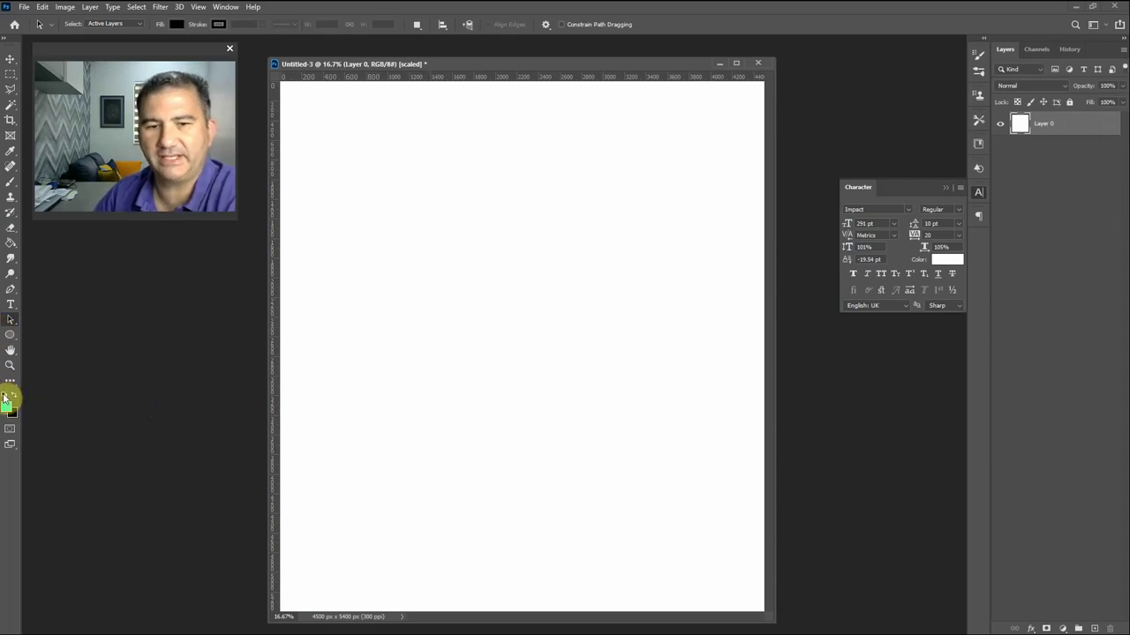
{"action": "left_click", "coordinate": [5, 395]}
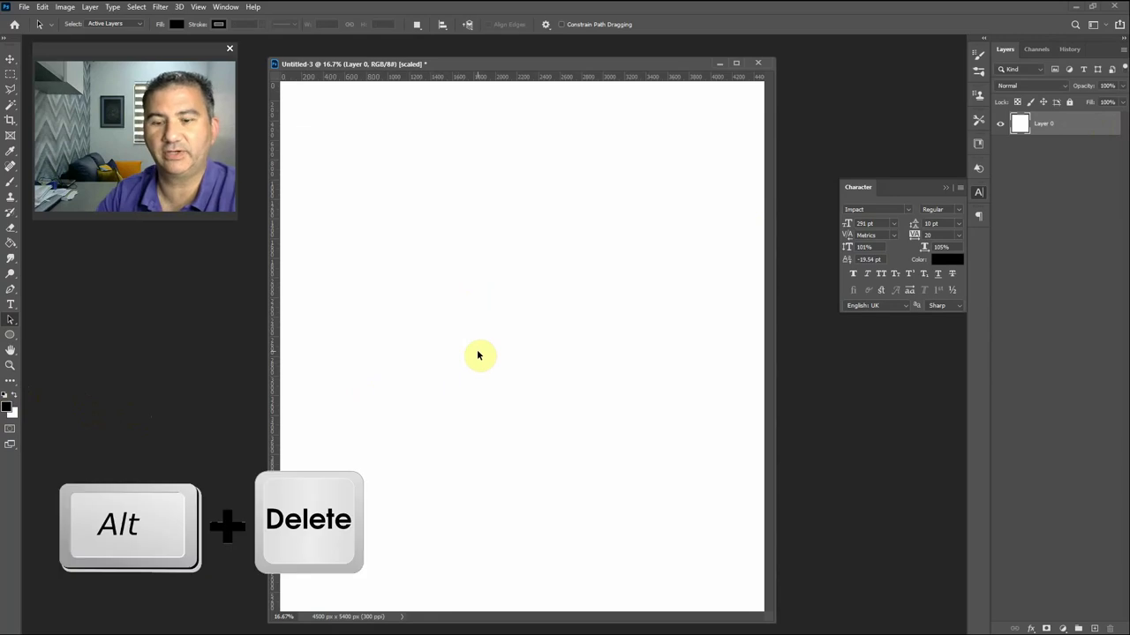
{"action": "key", "text": "alt+Delete"}
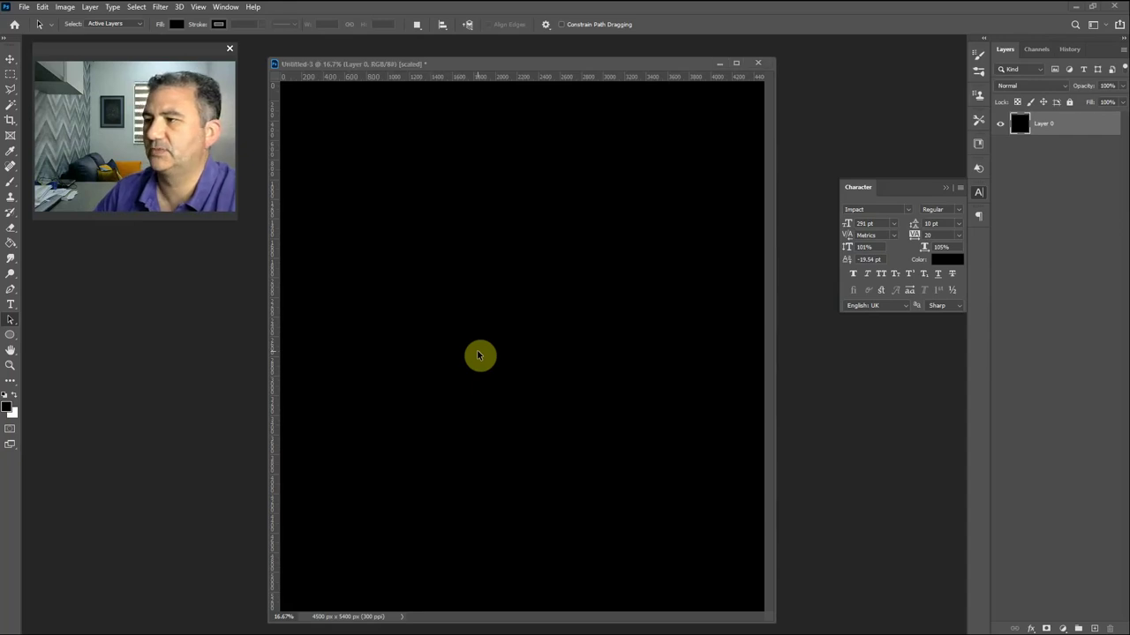
- Switch to the file browser window and place the frog image NaturalWoodlandFriends-10 into the black document at its fitted size
{"action": "key", "text": "alt+Tab"}
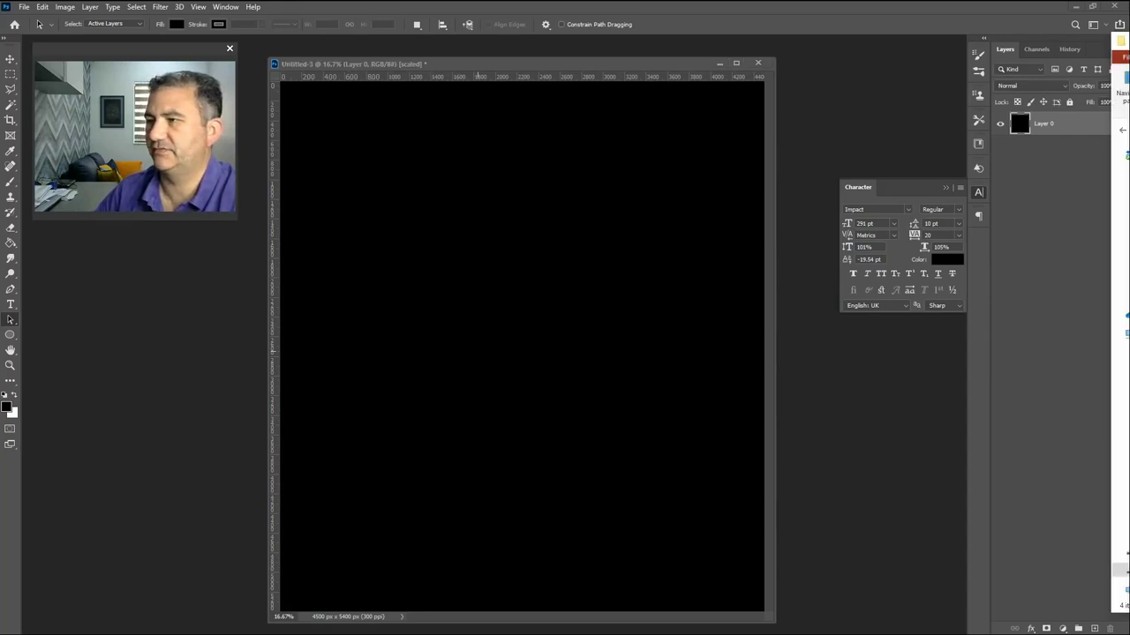
{"action": "left_click_drag", "start_coordinate": [1129, 41], "coordinate": [1128, 326]}
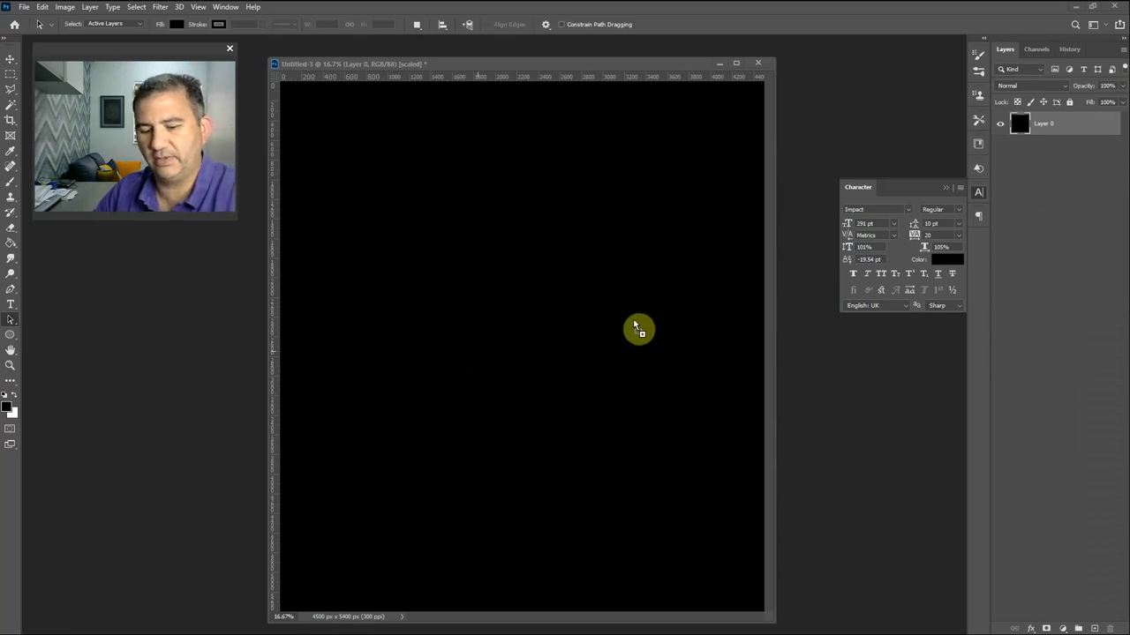
{"action": "key", "text": "shift"}
{"action": "left_click_drag", "start_coordinate": [634, 327], "coordinate": [634, 323]}
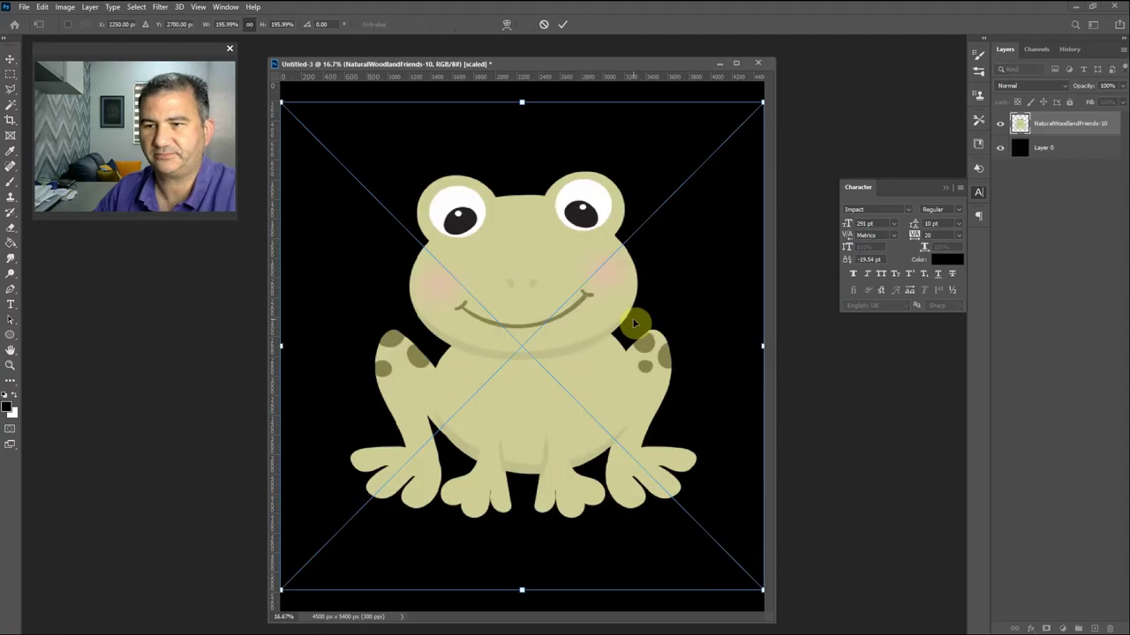
{"action": "key", "text": "Return"}
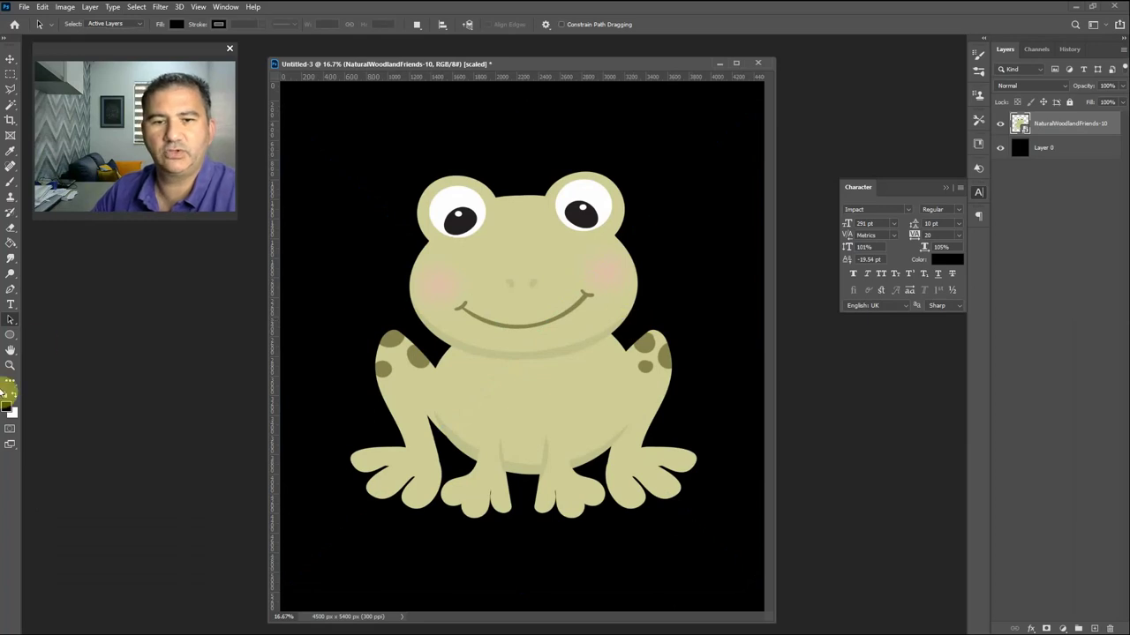
- Activate the Type tool and set the text colour to white, ffffff
{"action": "left_click", "coordinate": [11, 308]}
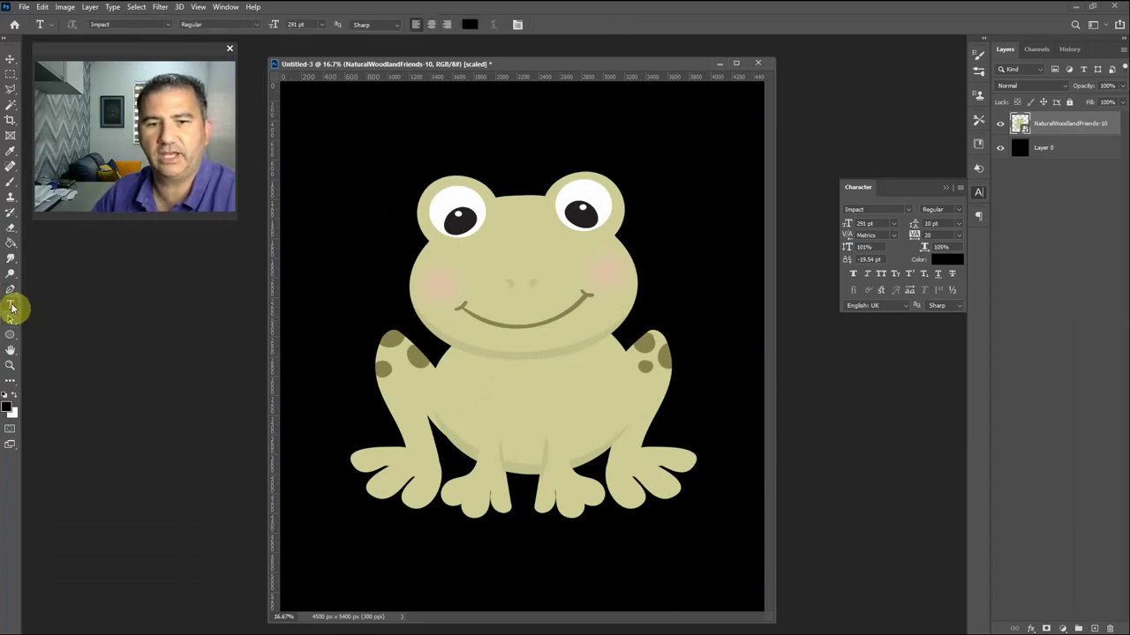
{"action": "left_click", "coordinate": [470, 29]}
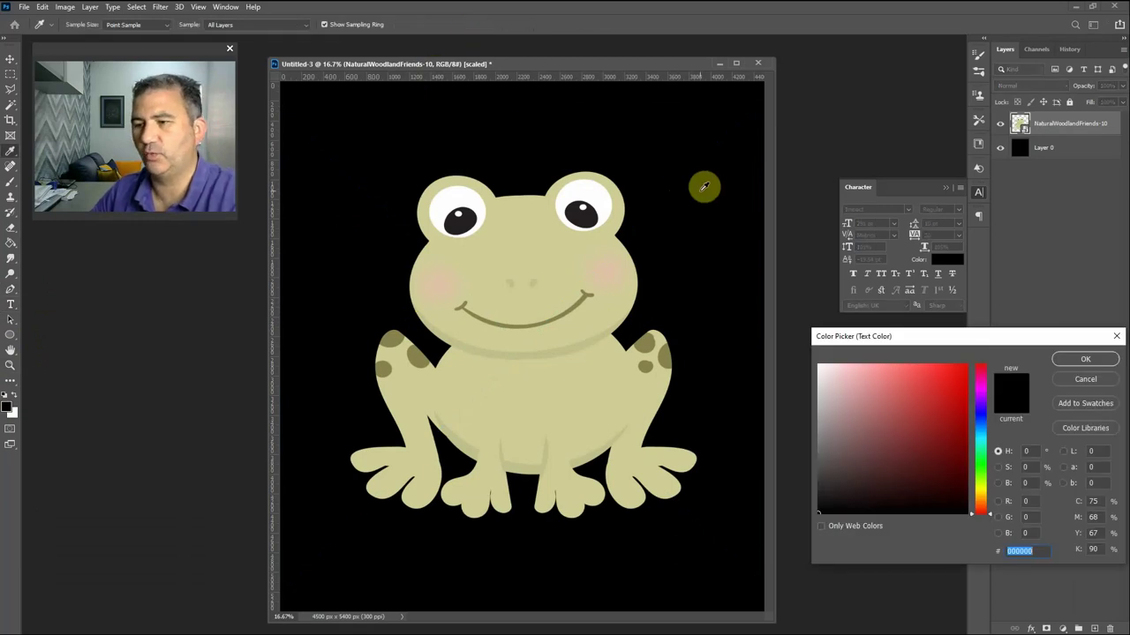
{"action": "type", "text": "ffffff"}
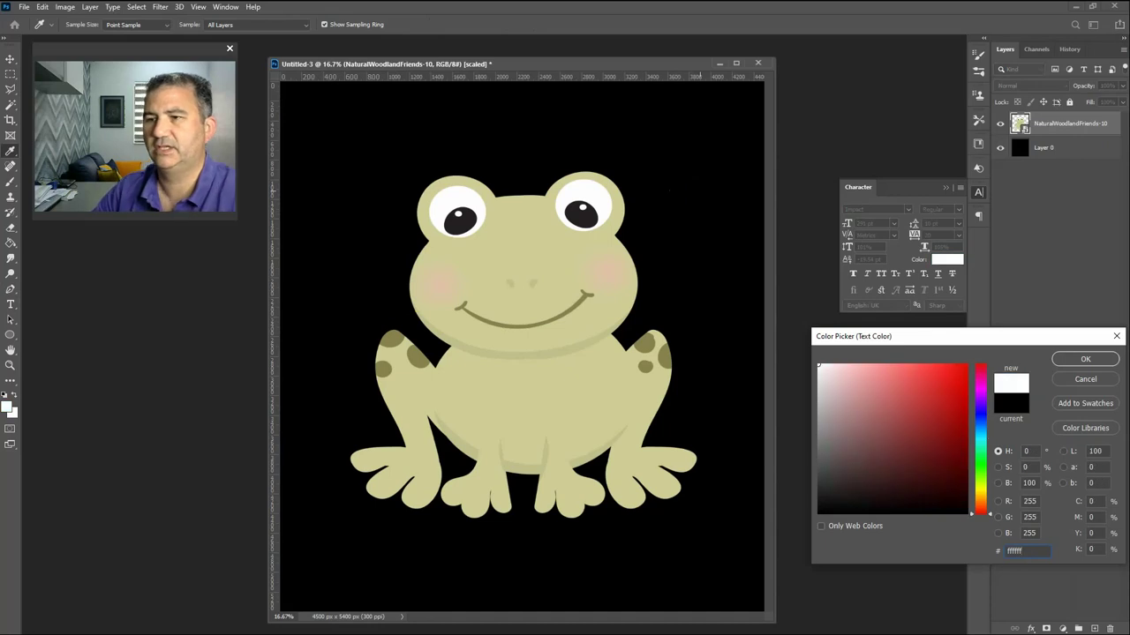
{"action": "key", "text": "Return"}
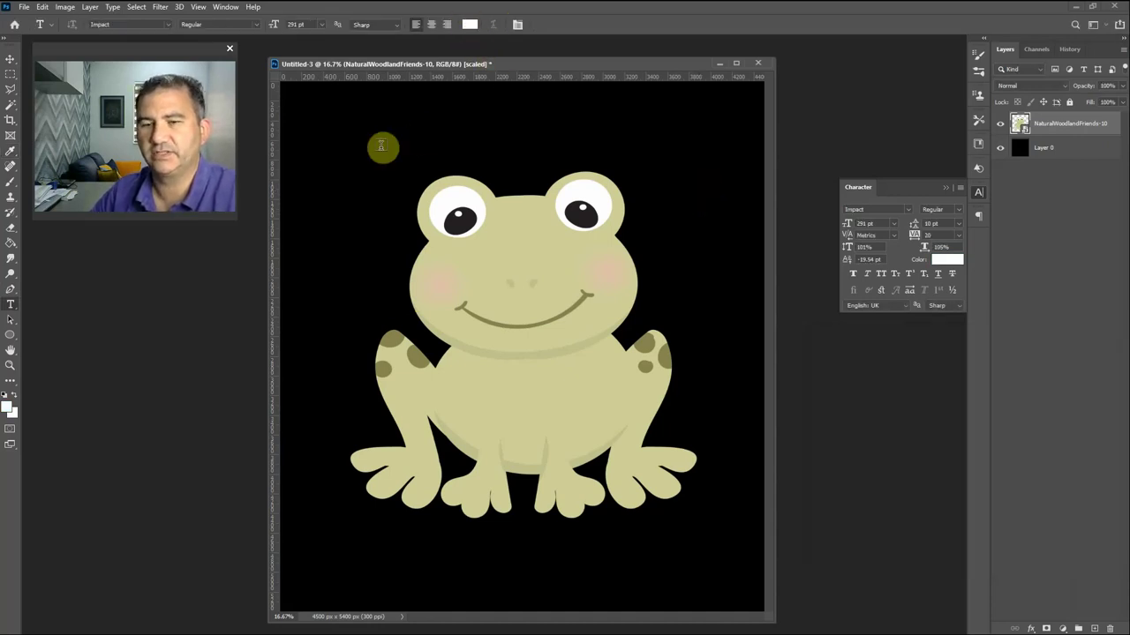
- Create a text box beside the frog's head and enter the letter C in Impact at 291 pt
{"action": "left_click_drag", "start_coordinate": [320, 136], "coordinate": [415, 258]}
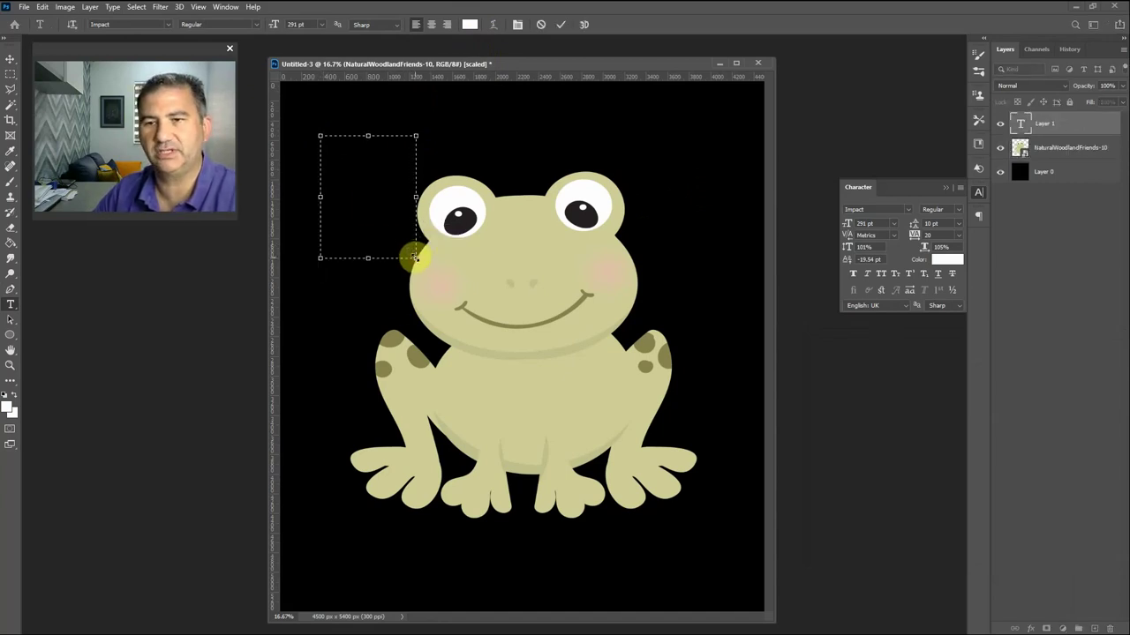
{"action": "type", "text": "C"}
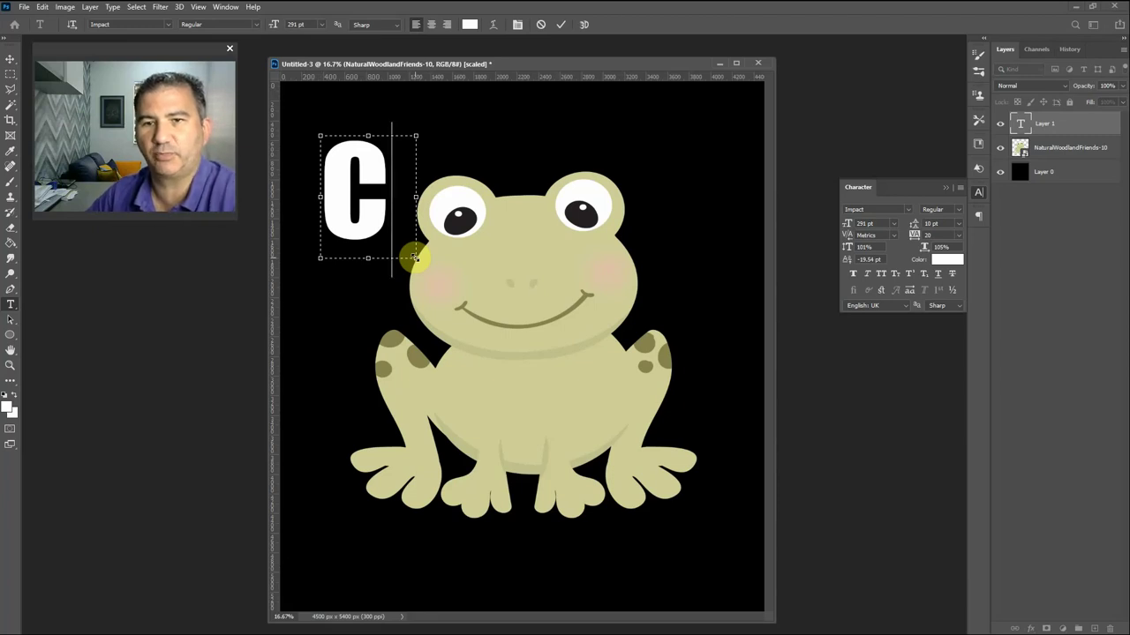
{"action": "left_click", "coordinate": [356, 330]}
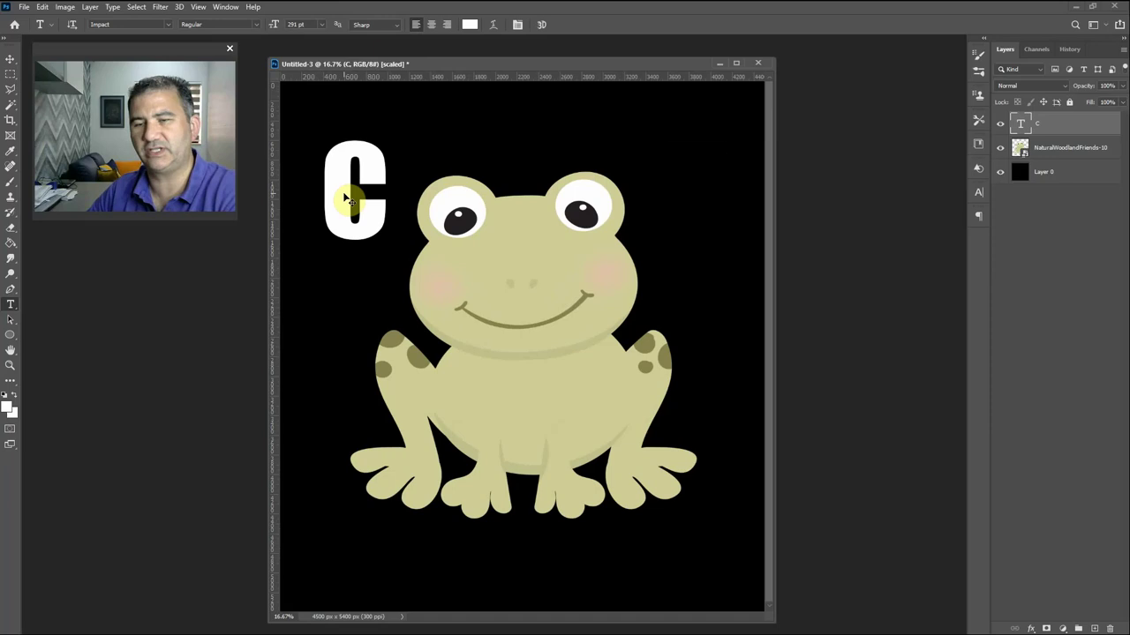
- Scale the letter C proportionally to about 321% and position it over the frog's head and body
{"action": "key", "text": "ctrl+t"}
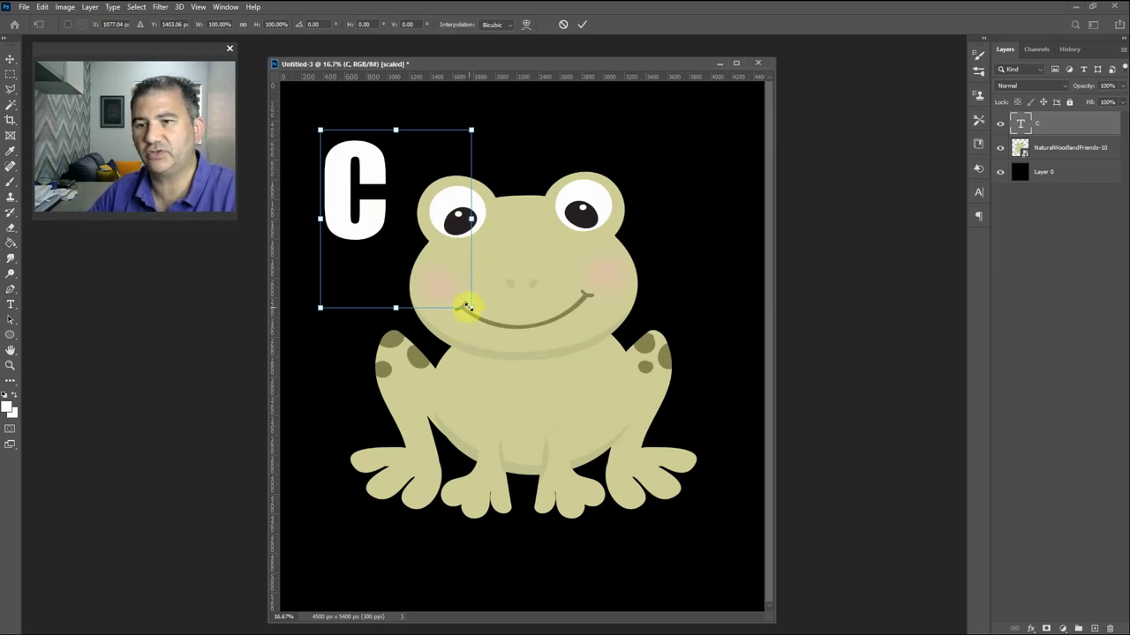
{"action": "left_click_drag", "start_coordinate": [469, 307], "coordinate": [707, 467]}
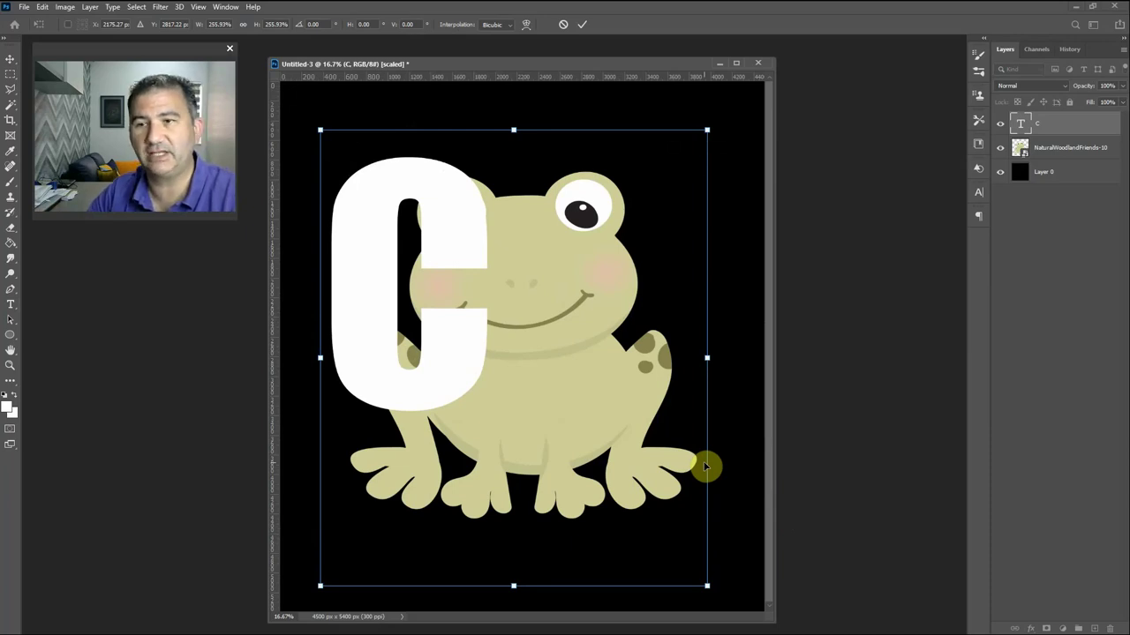
{"action": "key", "text": "ctrl+minus"}
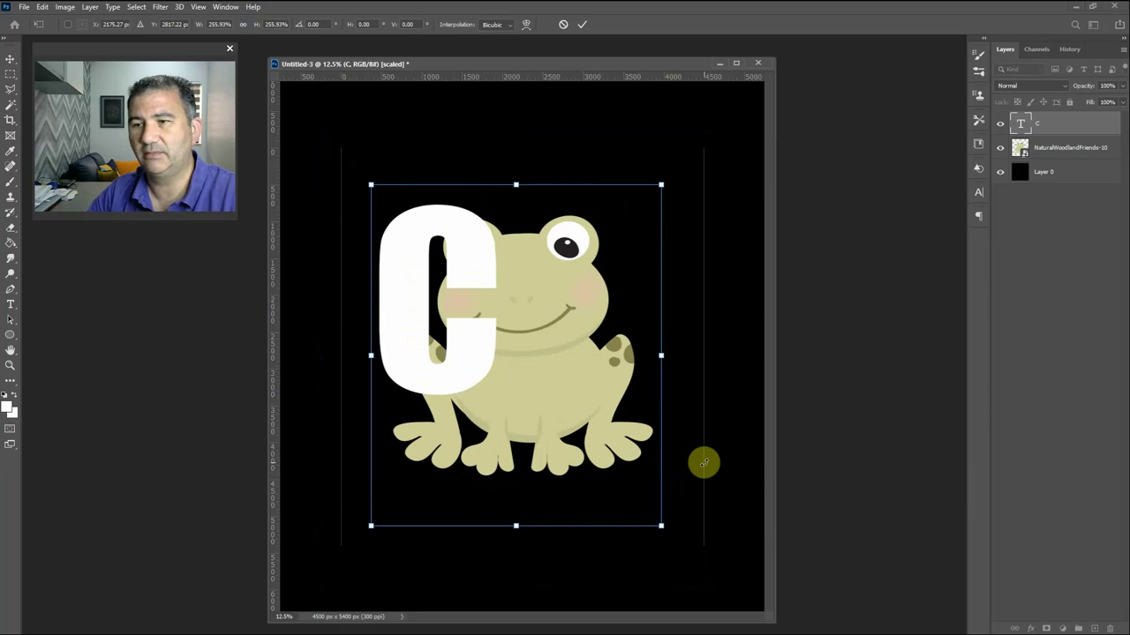
{"action": "key", "text": "ctrl+minus"}
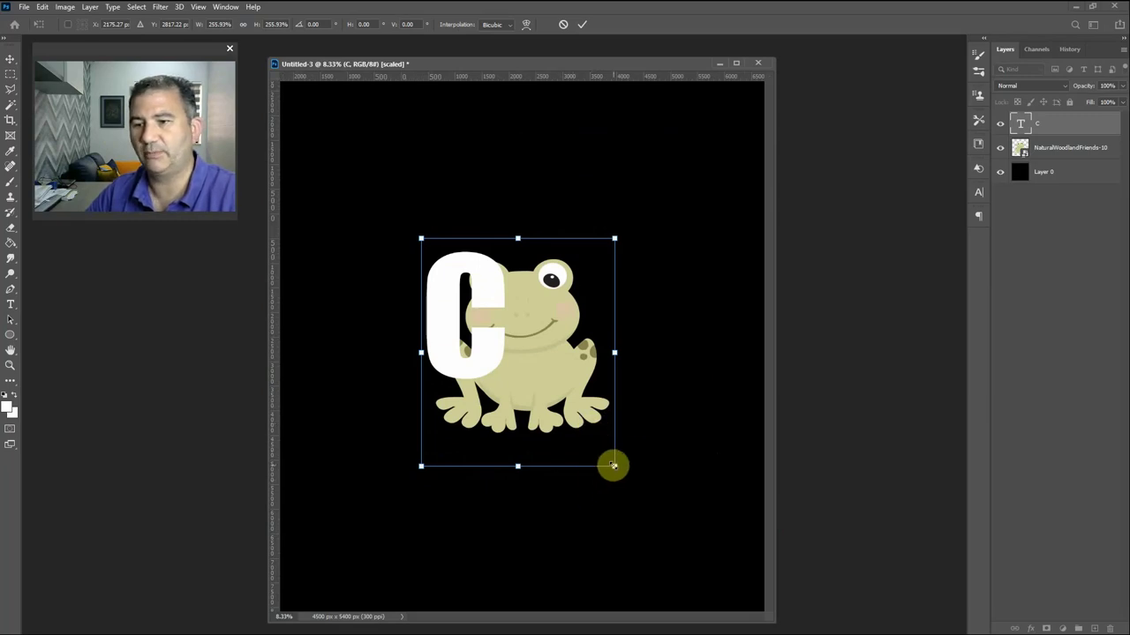
{"action": "left_click_drag", "start_coordinate": [611, 464], "coordinate": [701, 532]}
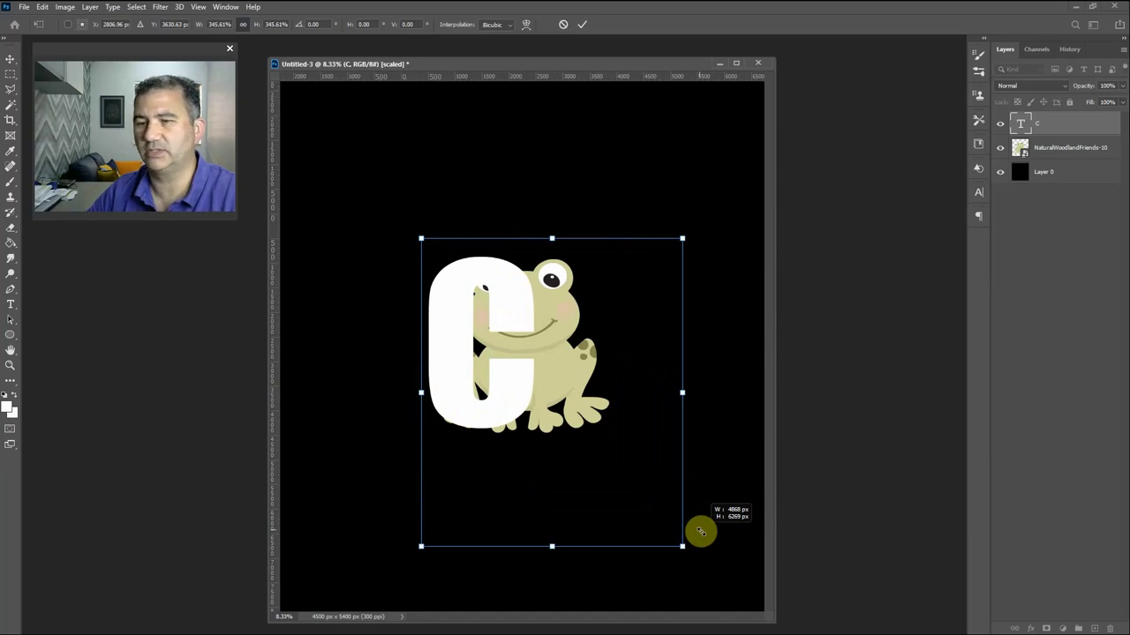
{"action": "left_click_drag", "start_coordinate": [701, 532], "coordinate": [686, 523]}
{"action": "left_click_drag", "start_coordinate": [507, 325], "coordinate": [520, 339]}
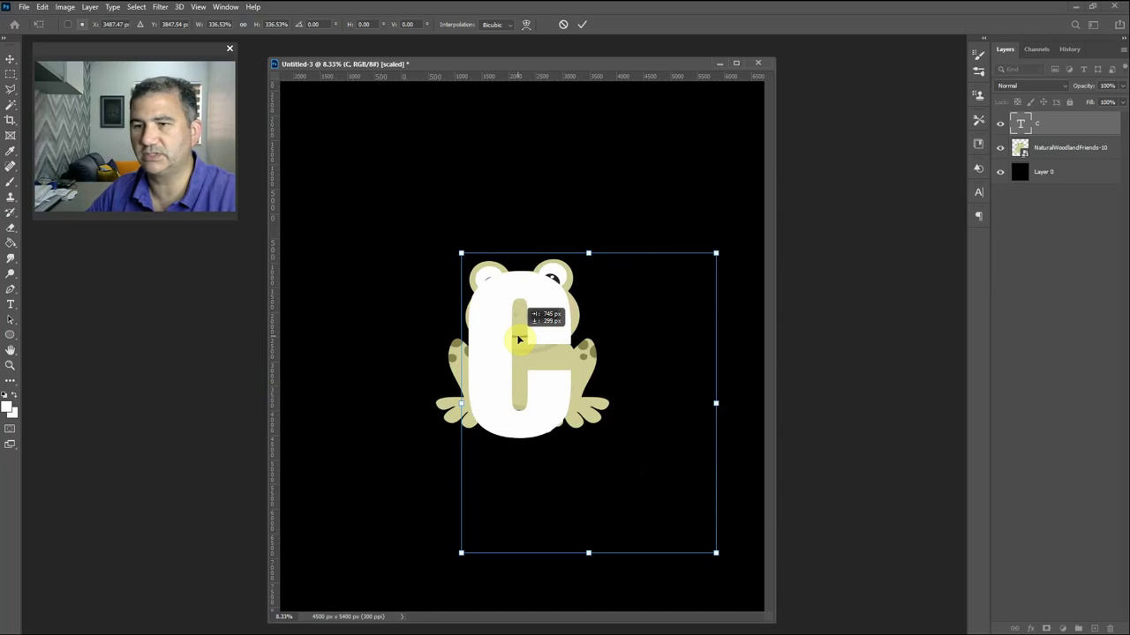
{"action": "left_click_drag", "start_coordinate": [519, 339], "coordinate": [522, 344]}
{"action": "left_click_drag", "start_coordinate": [596, 462], "coordinate": [597, 459]}
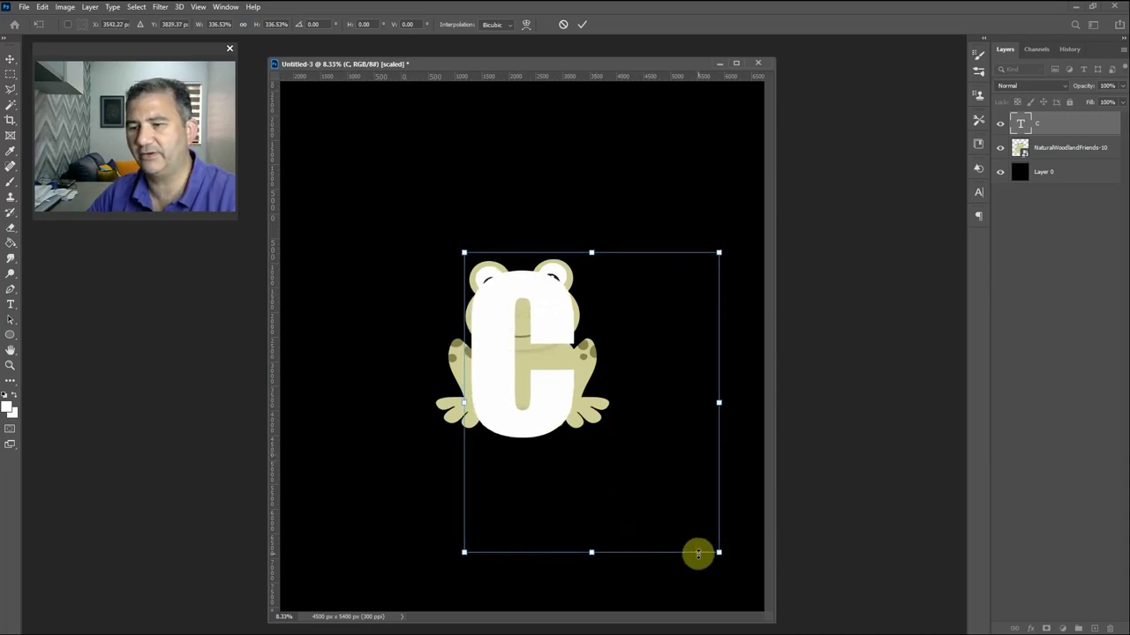
{"action": "left_click_drag", "start_coordinate": [716, 547], "coordinate": [700, 540]}
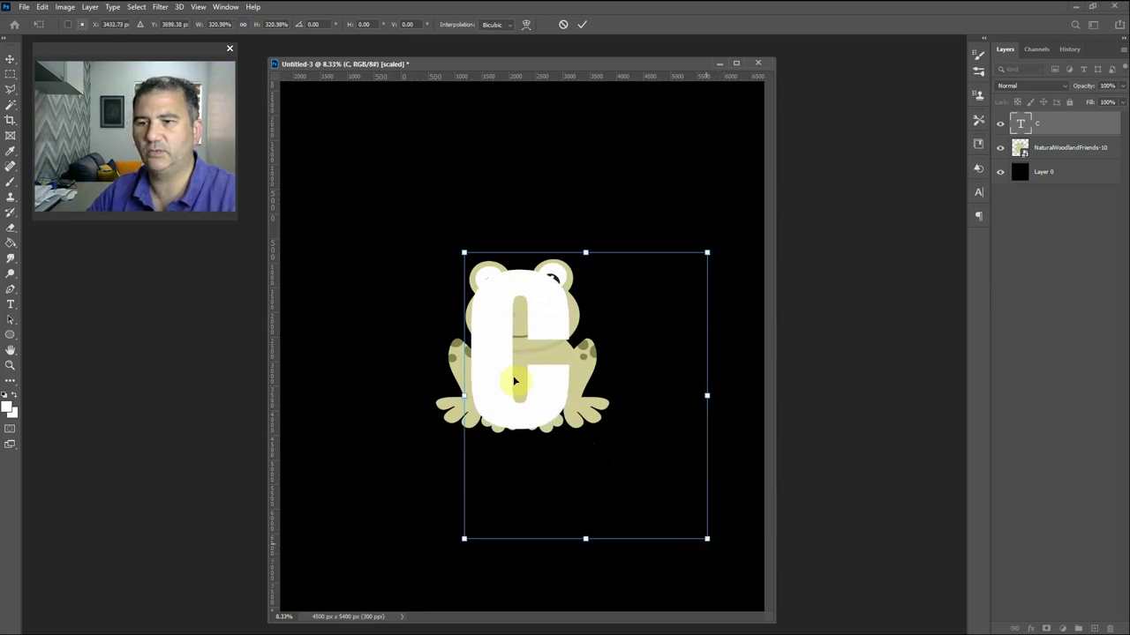
{"action": "left_click_drag", "start_coordinate": [517, 362], "coordinate": [513, 355]}
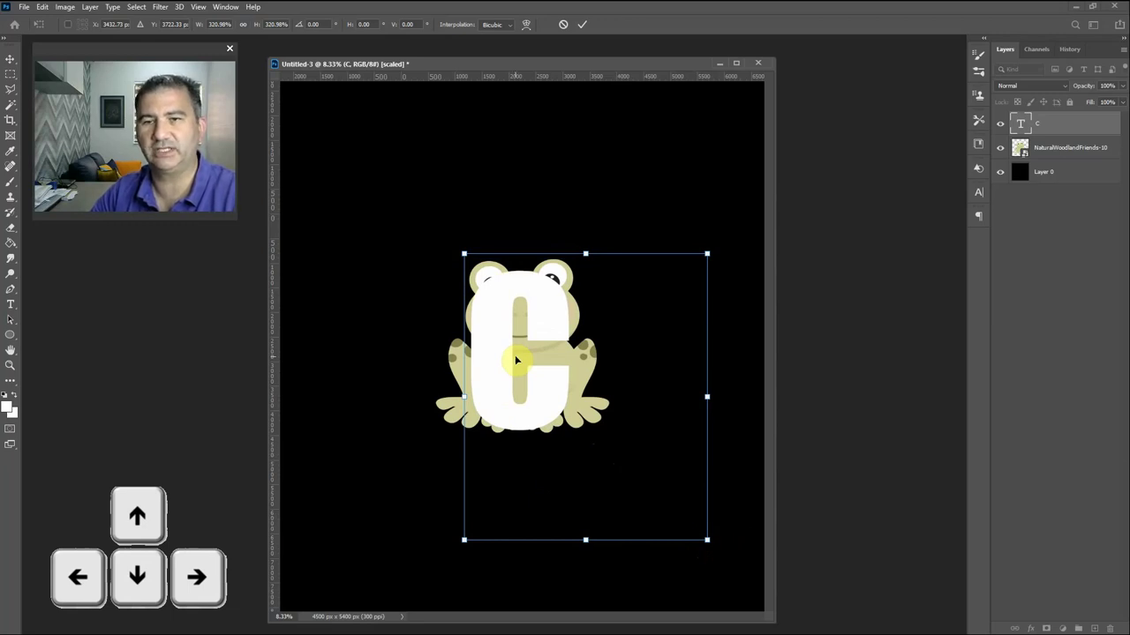
- Nudge the letter C horizontally until it is centred on the frog, and apply the transformation
{"action": "key", "text": "Right"}
{"action": "key", "text": "Right"}
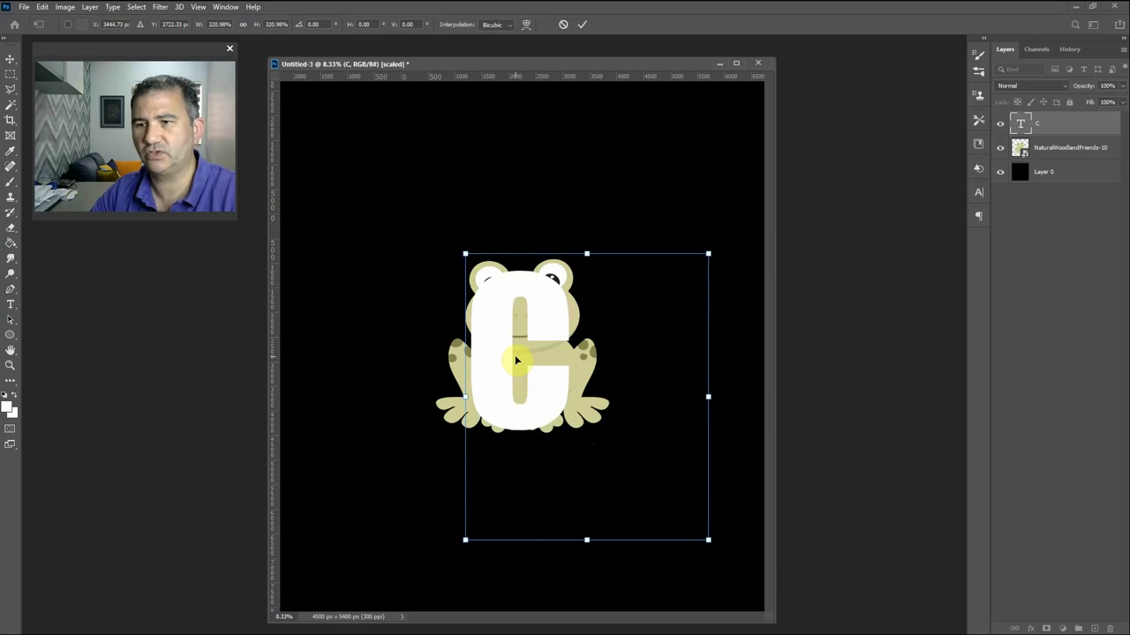
{"action": "key", "text": "Right"}
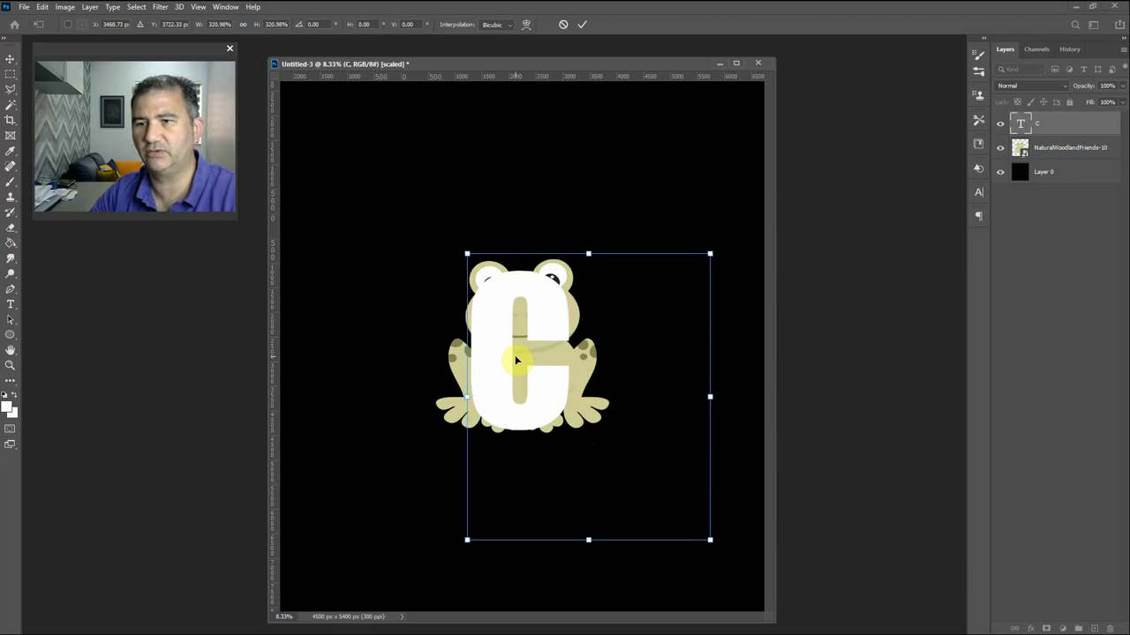
{"action": "key", "text": "Right"}
{"action": "key", "text": "Right"}
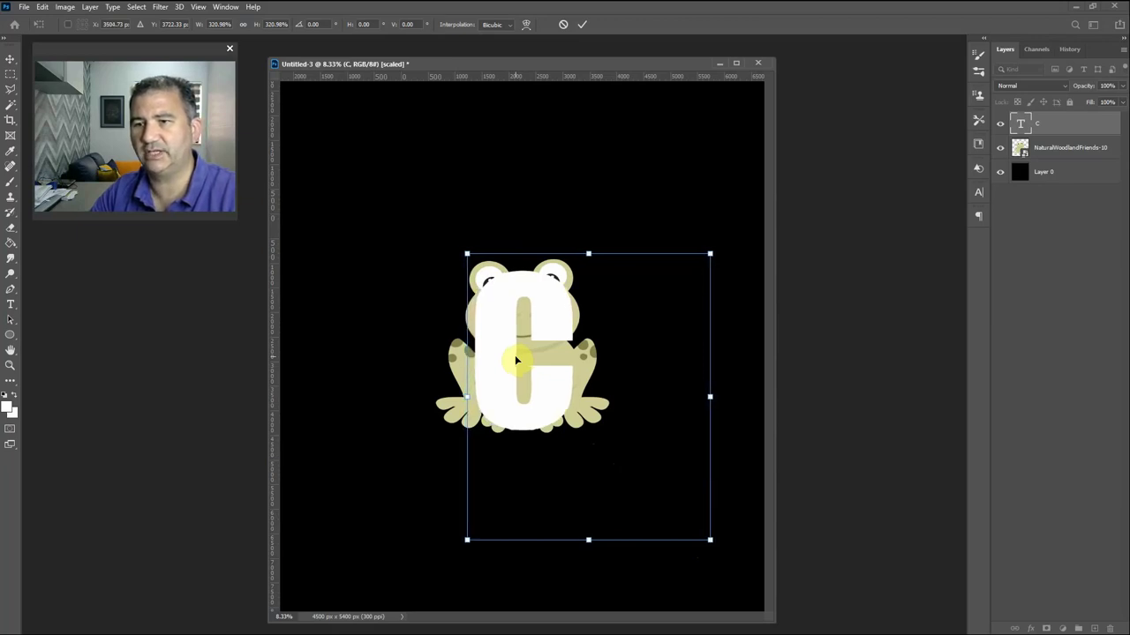
{"action": "key", "text": "Left"}
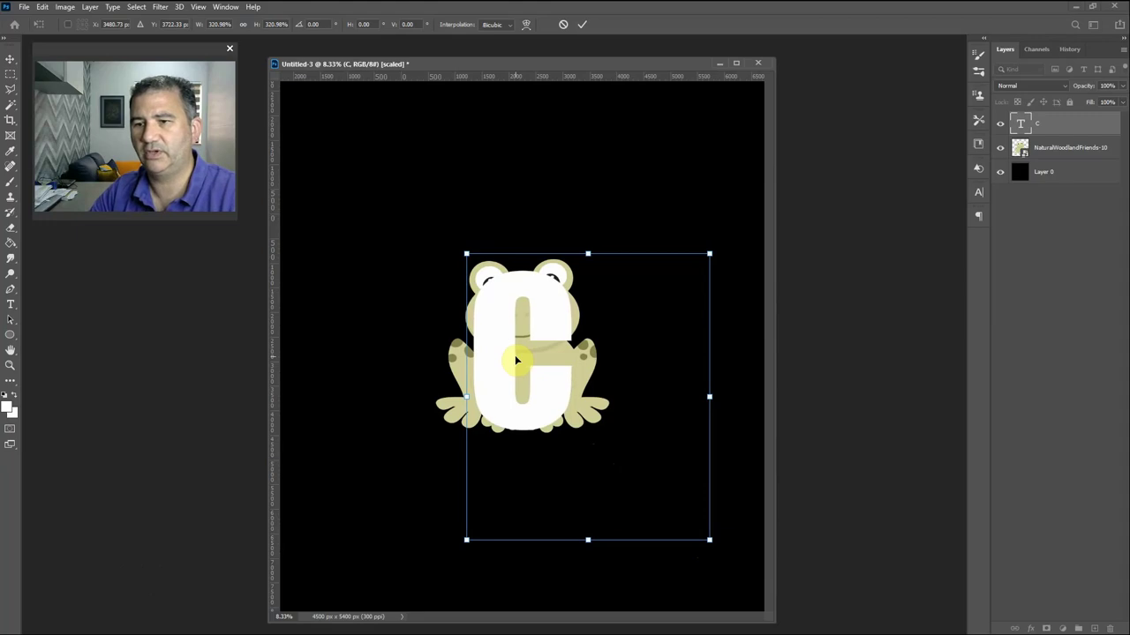
{"action": "key", "text": "Return"}
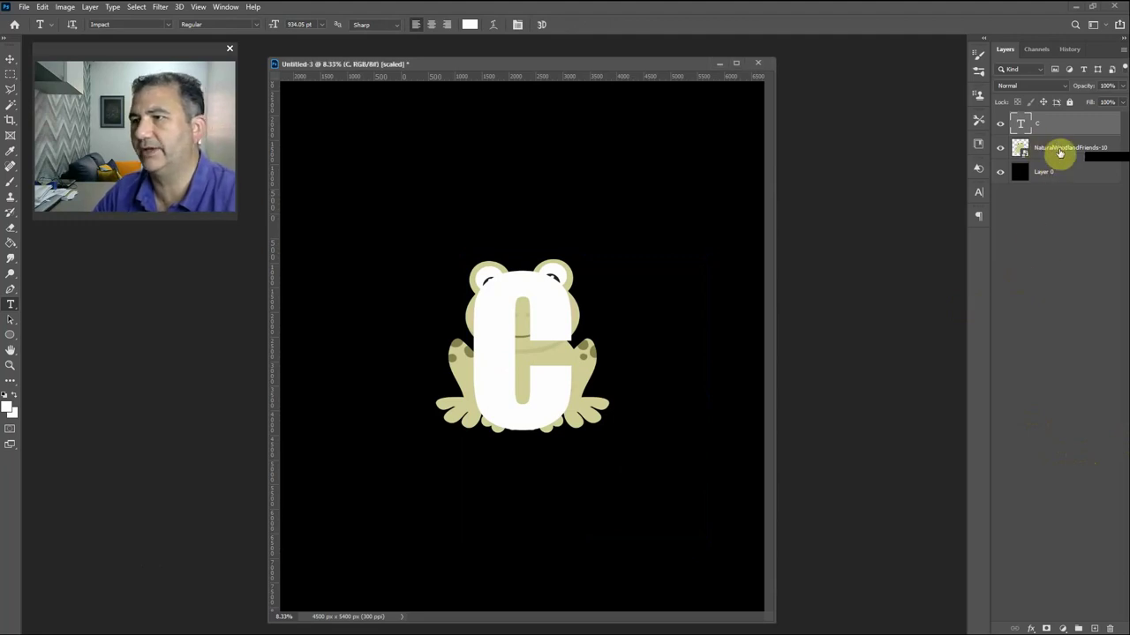
- Move the frog layer above the letter C layer
{"action": "left_click_drag", "start_coordinate": [1062, 153], "coordinate": [1059, 123]}
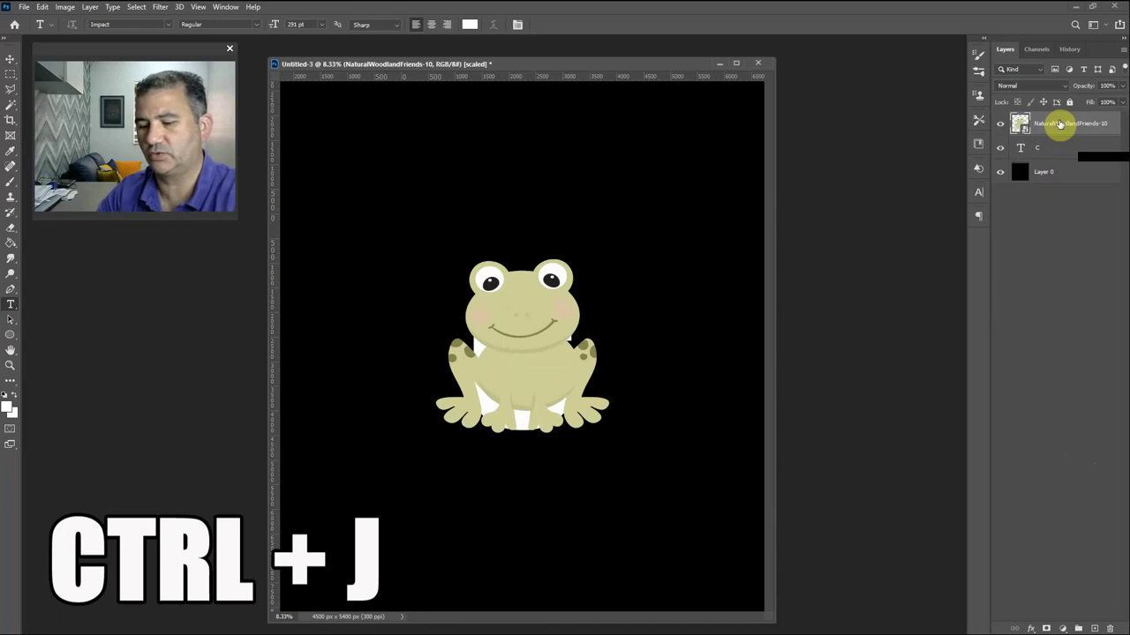
- Duplicate the frog layer and hide the duplicate
{"action": "key", "text": "ctrl+j"}
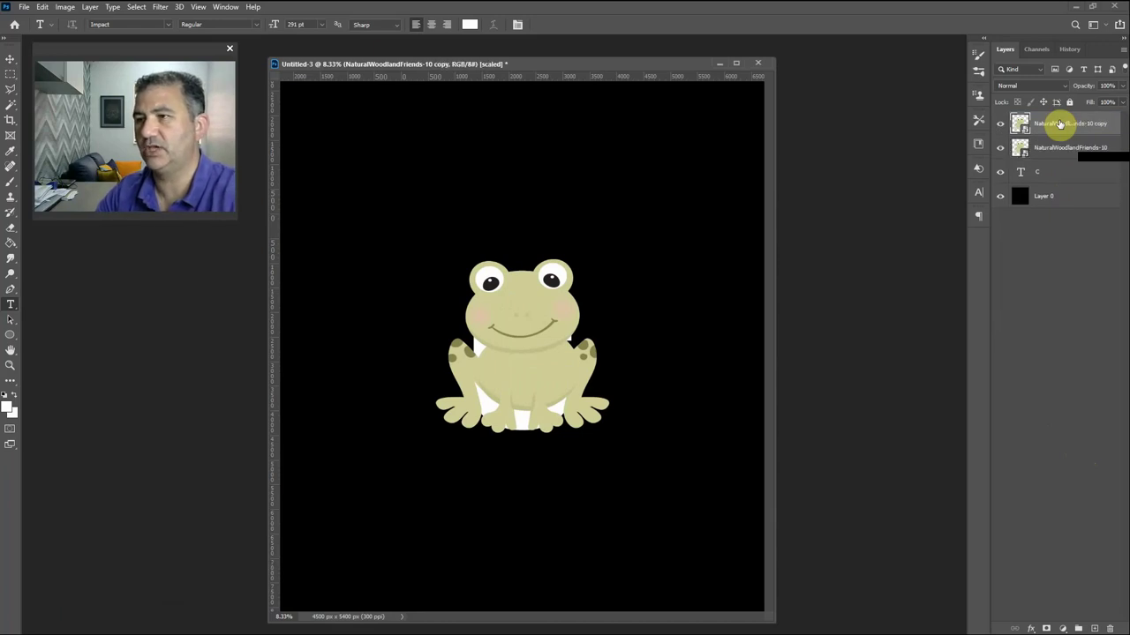
{"action": "left_click", "coordinate": [1000, 127]}
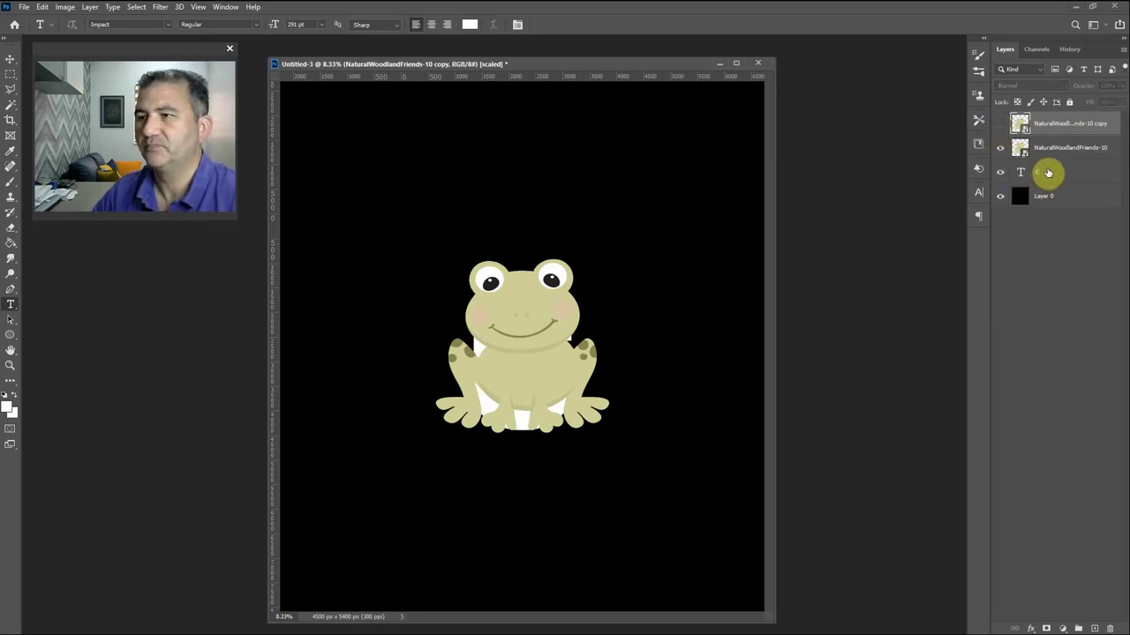
- Clip the original frog layer to the letter C layer with a clipping mask
{"action": "left_click", "coordinate": [1035, 150]}
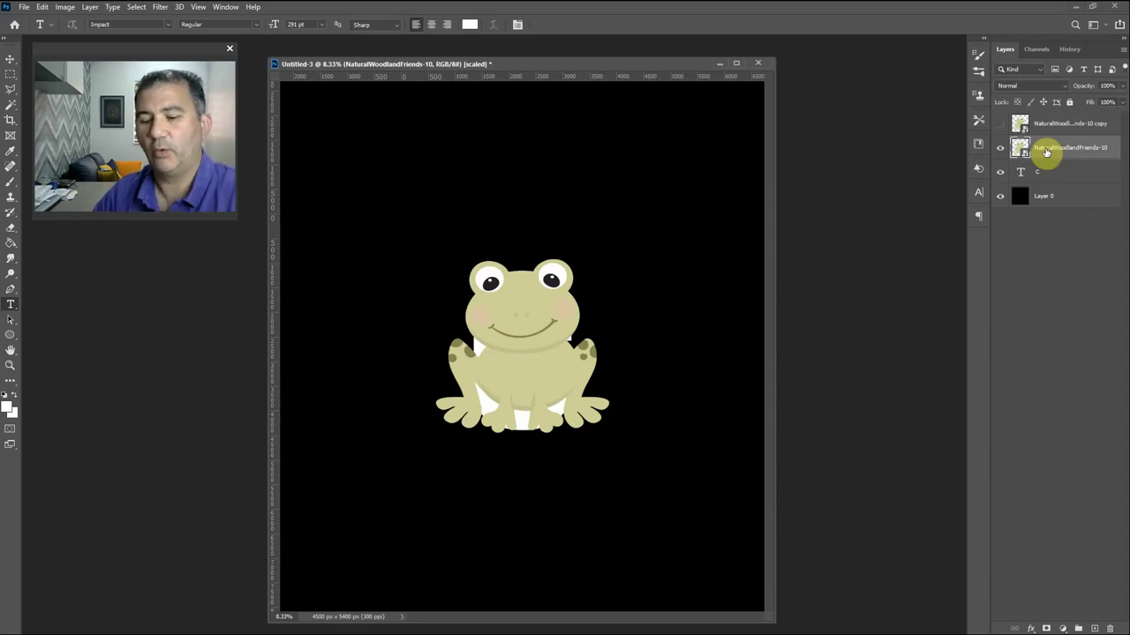
{"action": "key", "text": "alt"}
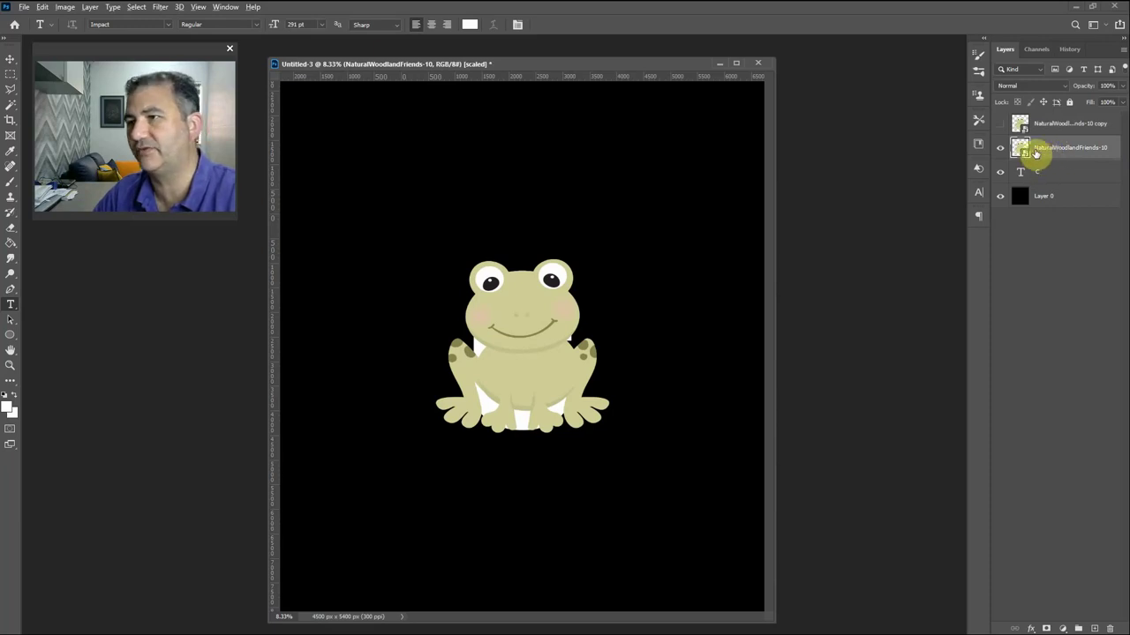
{"action": "mouse_move", "coordinate": [1039, 172]}
{"action": "left_mouse_down"}
{"action": "mouse_move", "coordinate": [1035, 162]}
{"action": "mouse_move", "coordinate": [1052, 157]}
{"action": "left_mouse_up"}
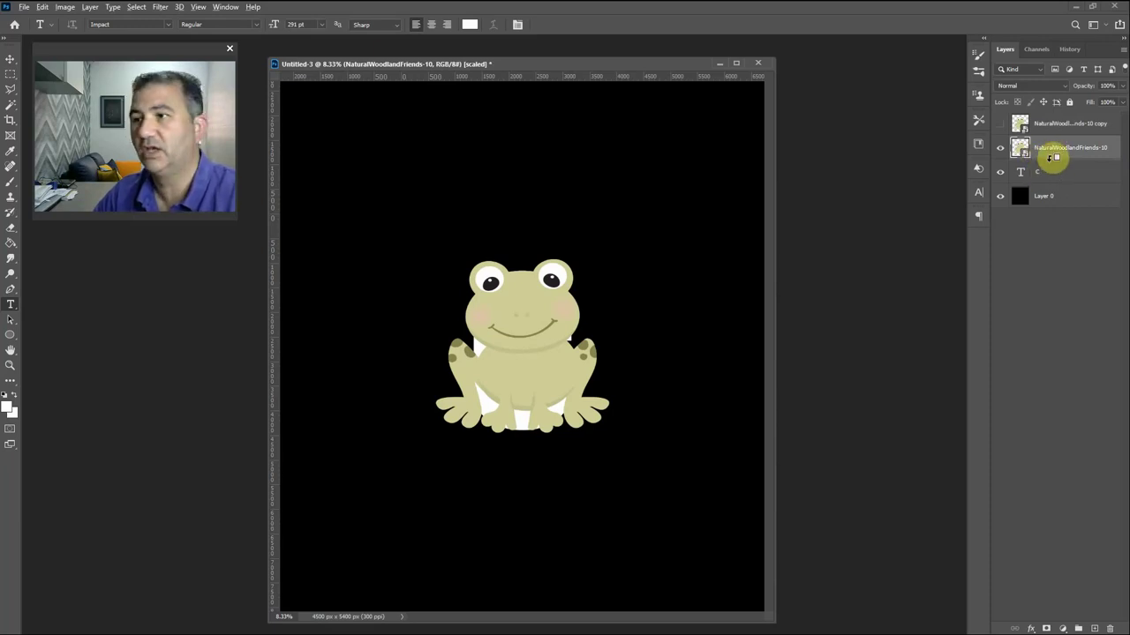
{"action": "left_click", "coordinate": [1052, 157], "text": "alt"}
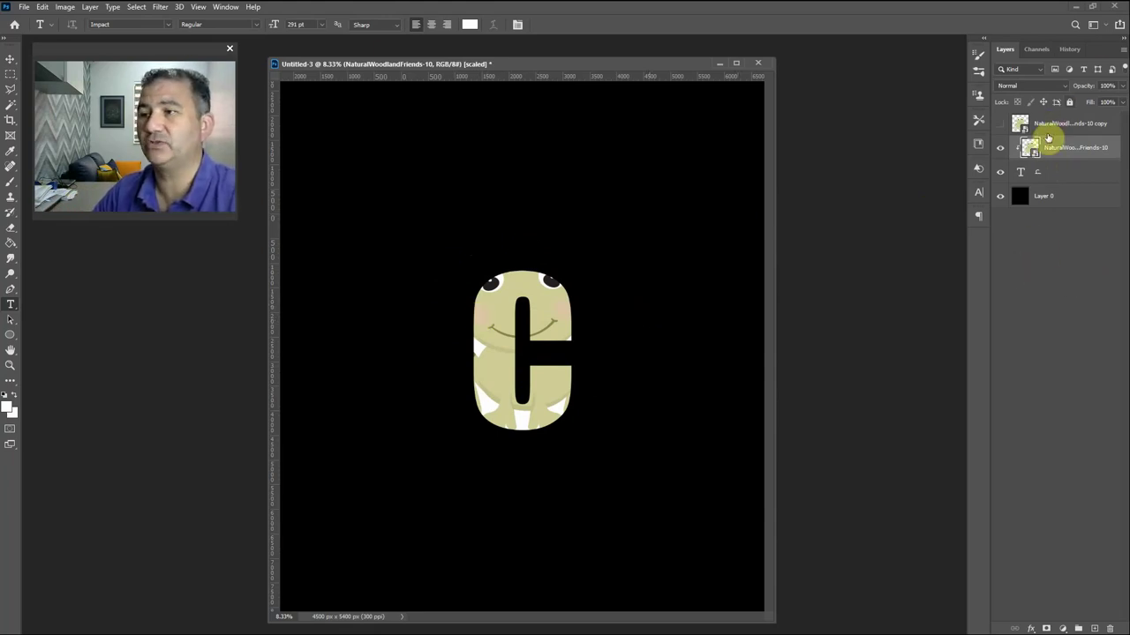
- Show the frog copy layer again and add a layer mask inverted to black
{"action": "left_click", "coordinate": [1001, 126]}
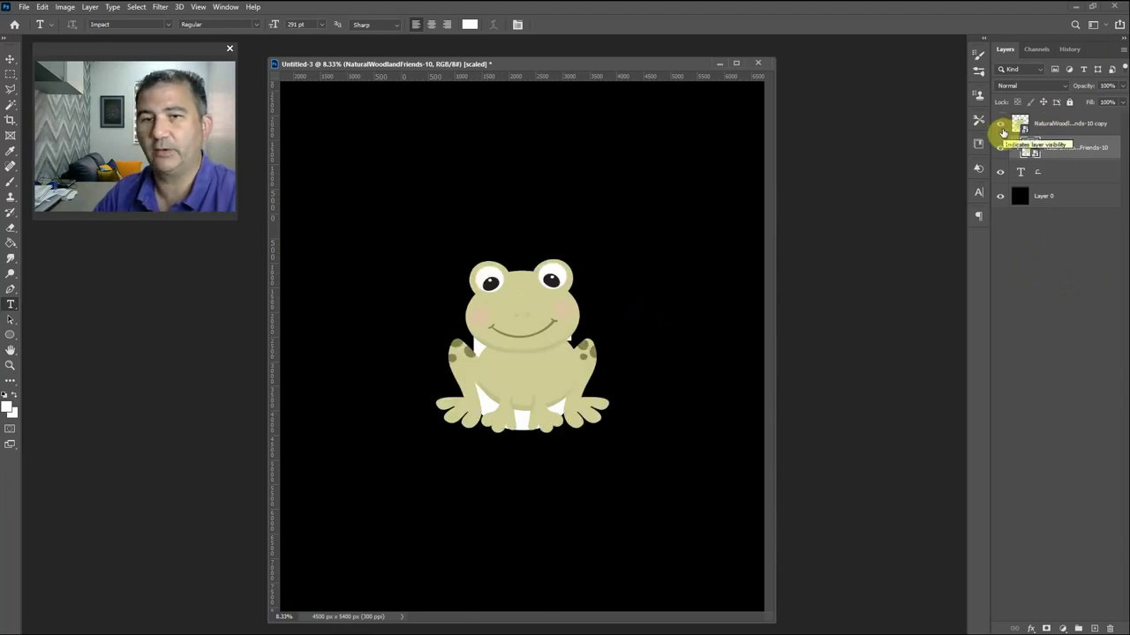
{"action": "left_click", "coordinate": [1045, 126]}
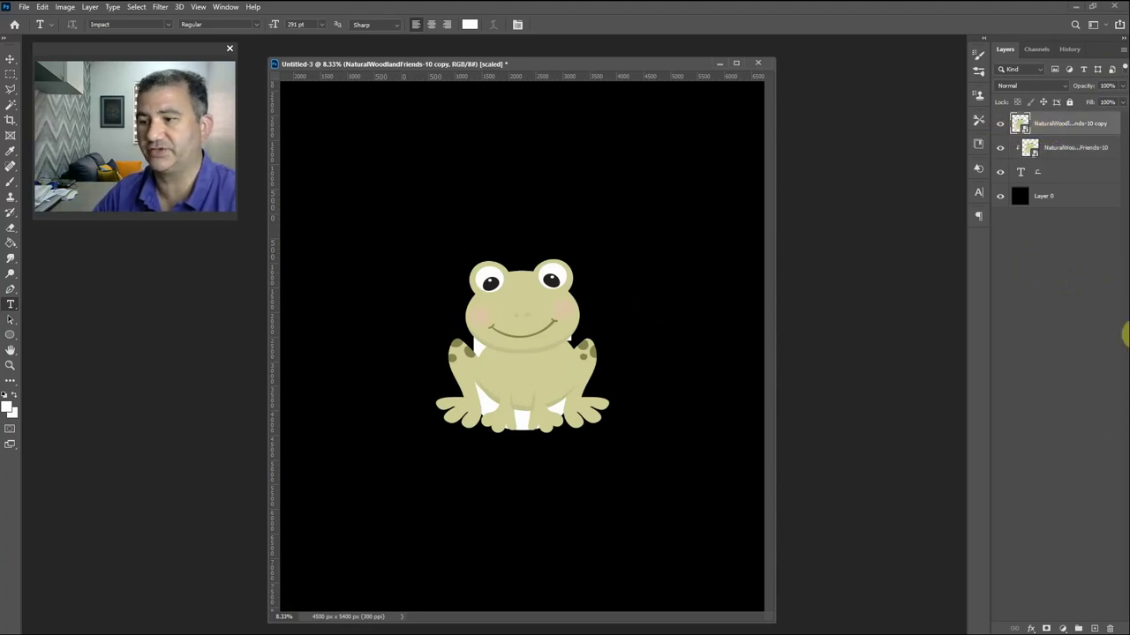
{"action": "left_click", "coordinate": [1045, 628]}
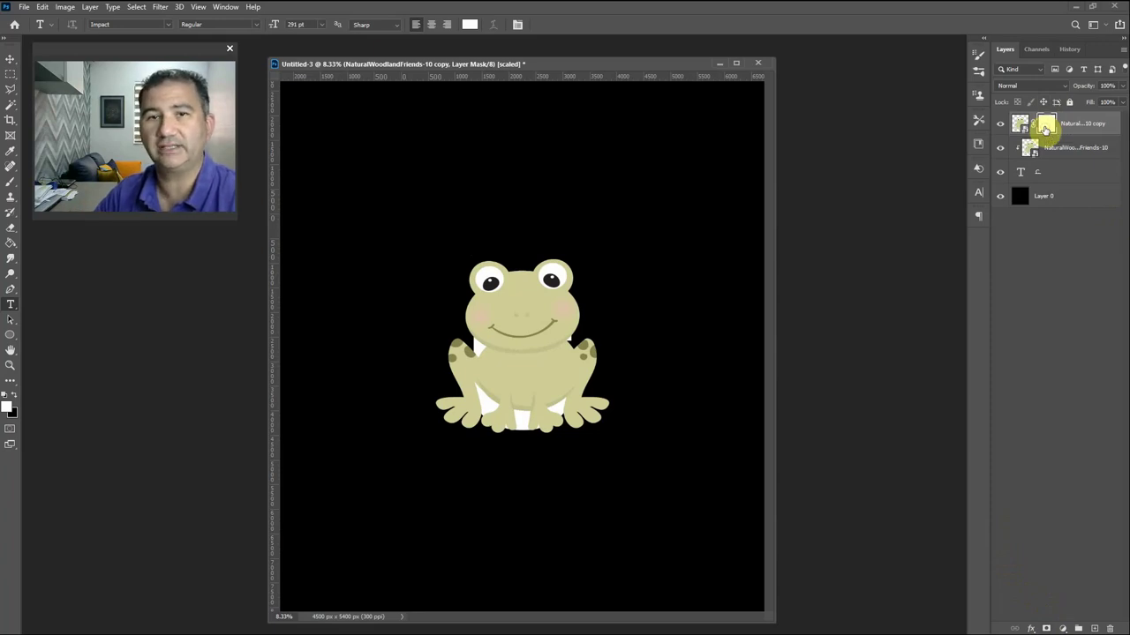
{"action": "key", "text": "ctrl+i"}
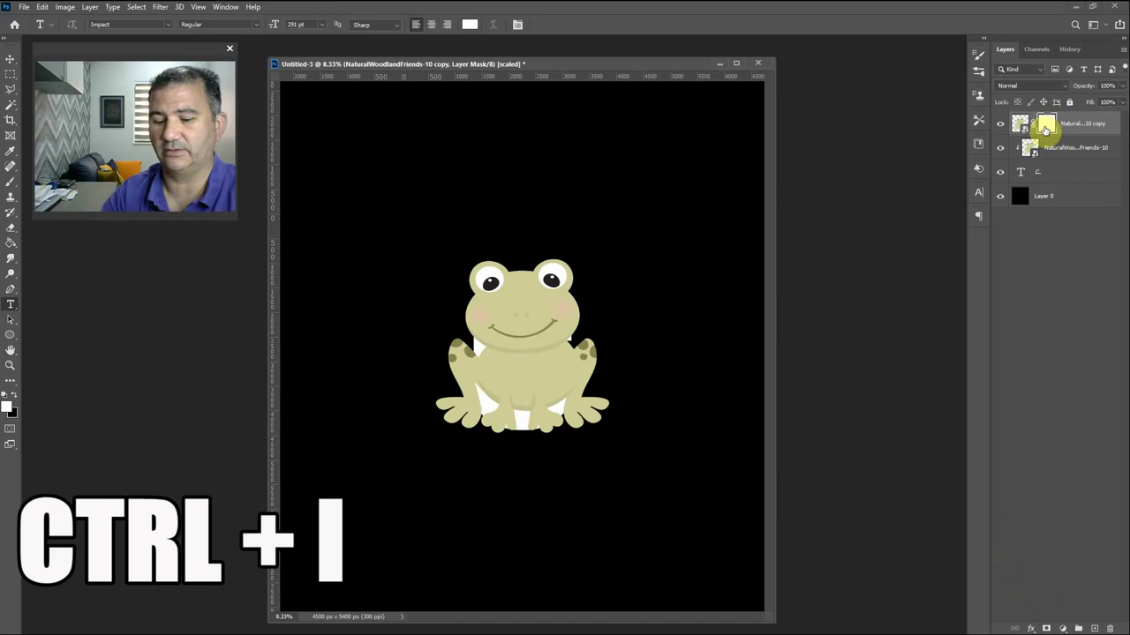
{"action": "key", "text": "ctrl+i"}
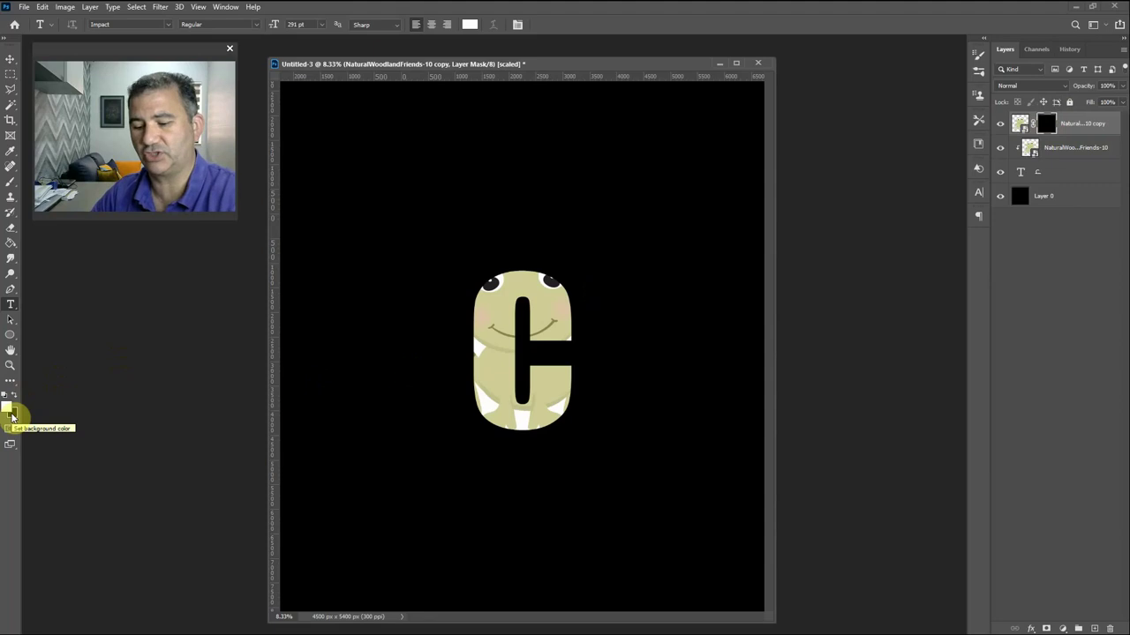
- Load the frog's outline as a selection and paint white on the copy's mask to reveal the eyes, left cheek, left leg and feet, then deselect
{"action": "key", "text": "b"}
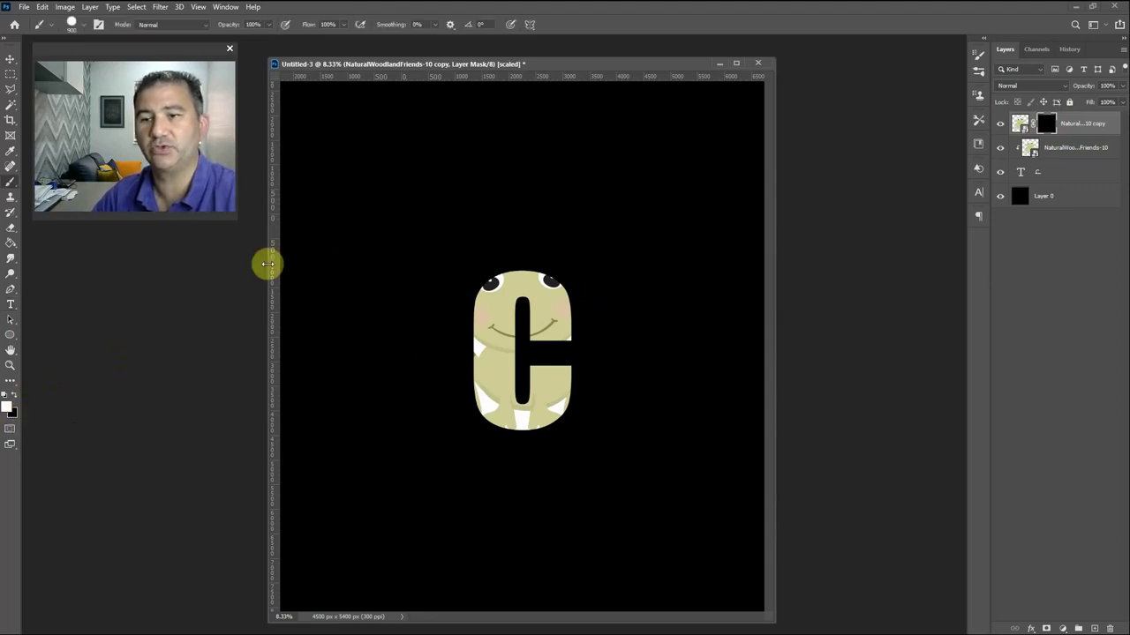
{"action": "key", "text": "Caps_Lock"}
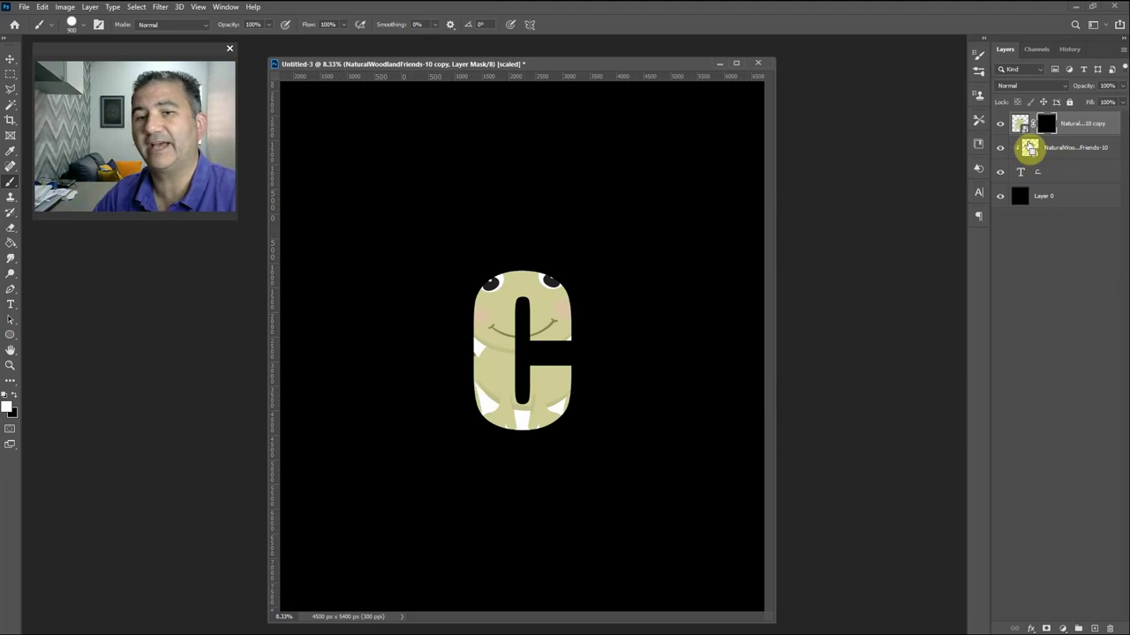
{"action": "left_click", "coordinate": [1030, 148], "text": "ctrl"}
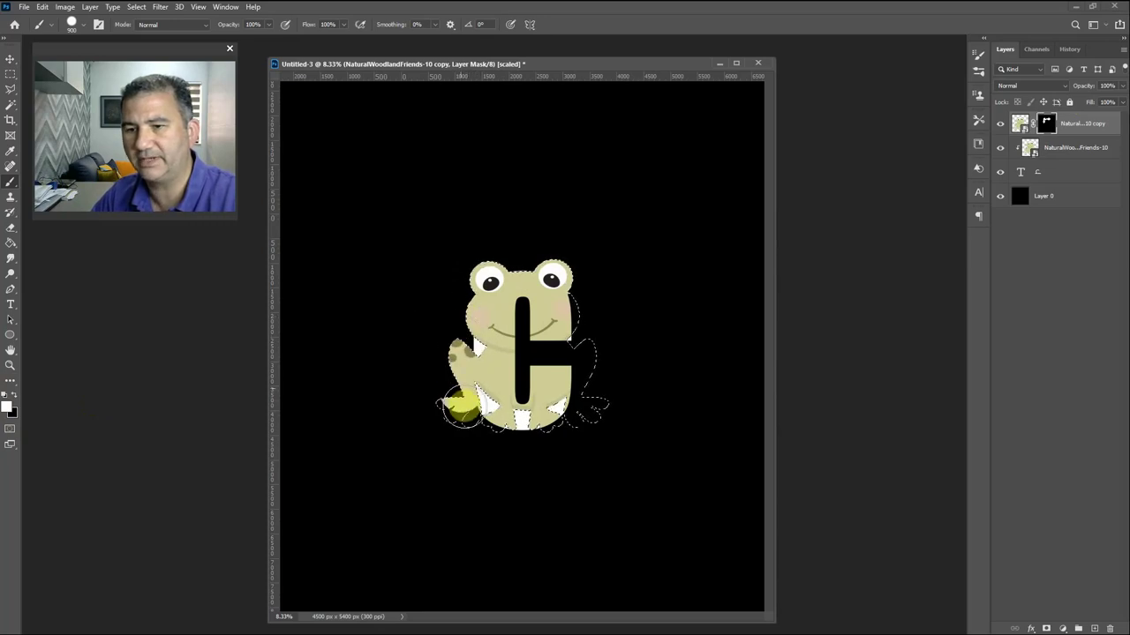
{"action": "left_click_drag", "start_coordinate": [458, 402], "coordinate": [484, 428]}
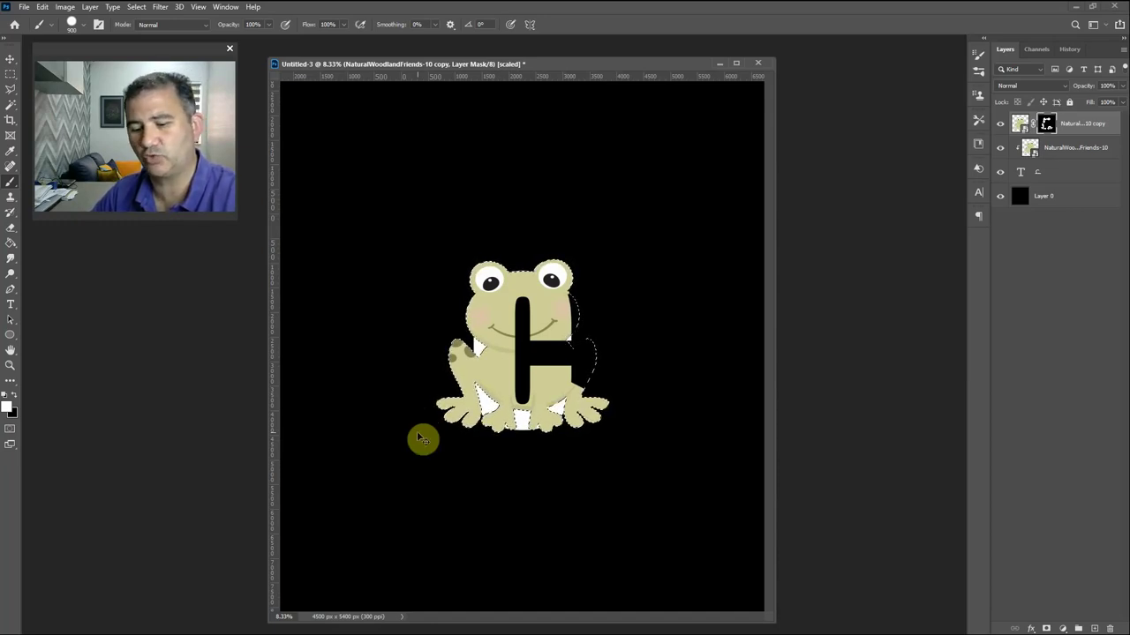
{"action": "key", "text": "ctrl+d"}
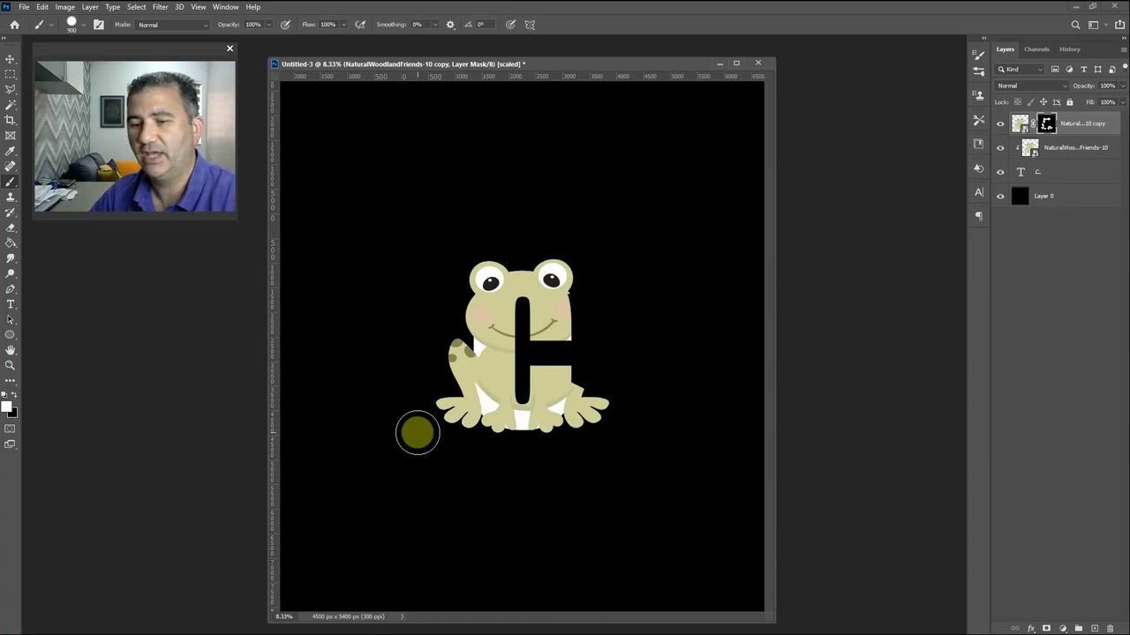
- Within the frog's outline selection, mask out the stray spur below the right eye using a smaller black brush, and deselect
{"action": "scroll", "coordinate": [417, 433], "scroll_direction": "up", "scroll_amount": 4}
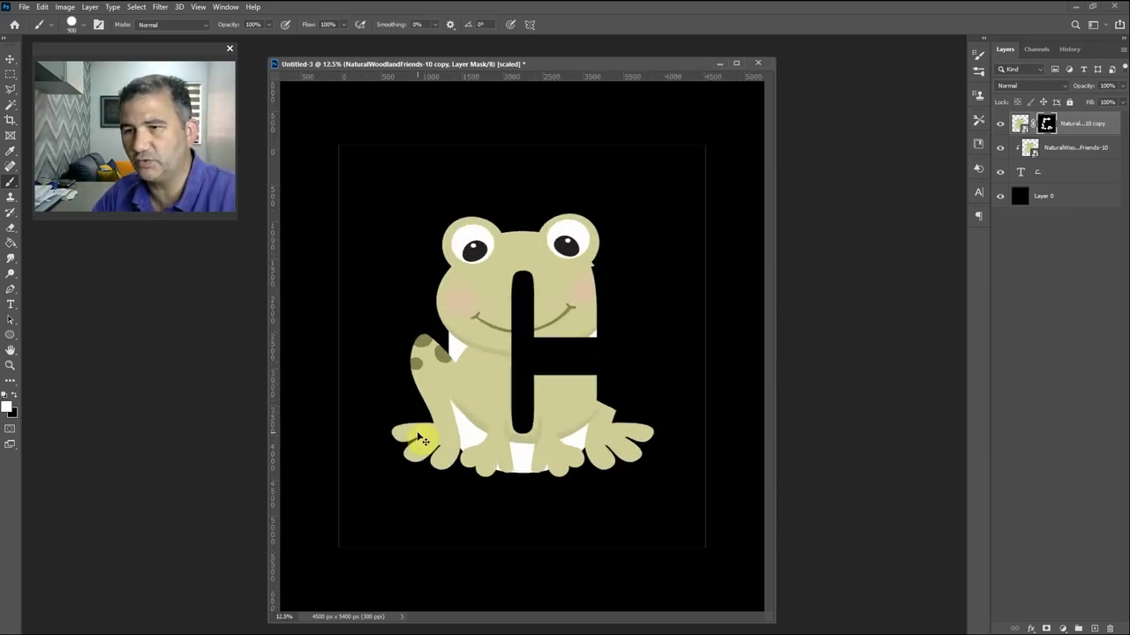
{"action": "left_click_drag", "start_coordinate": [720, 152], "coordinate": [517, 285]}
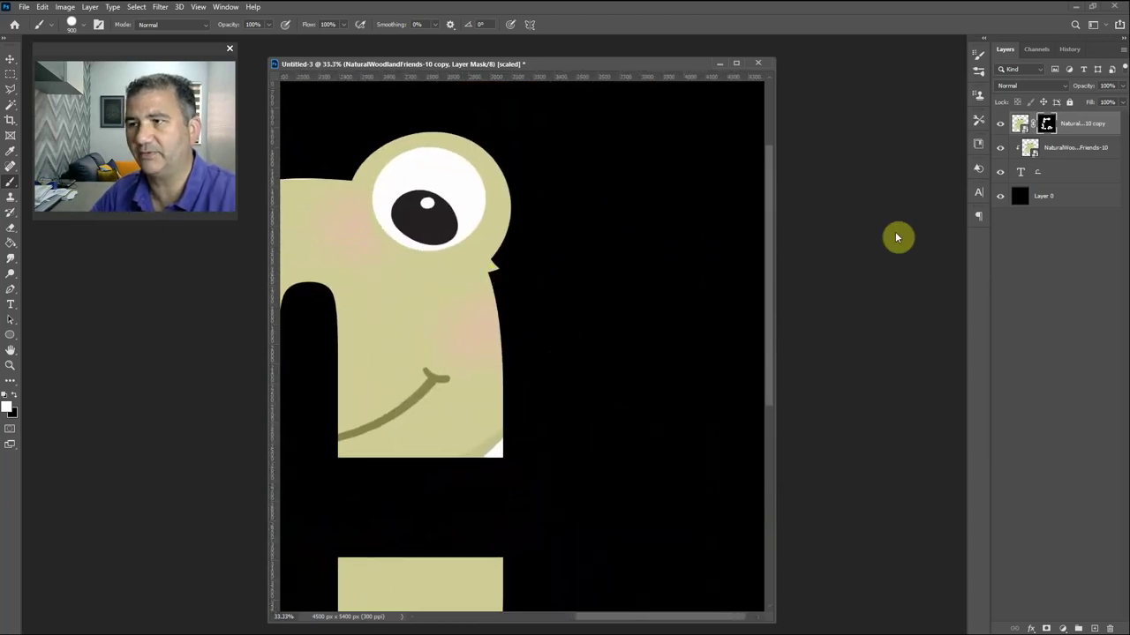
{"action": "left_click", "coordinate": [1027, 148], "text": "ctrl"}
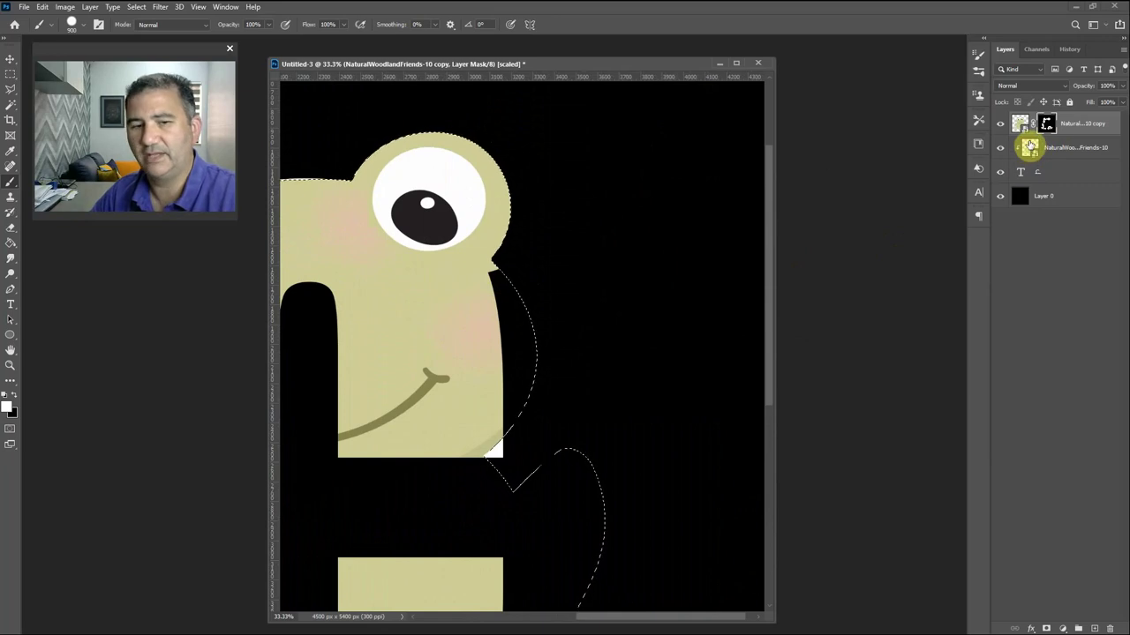
{"action": "left_click", "coordinate": [9, 408]}
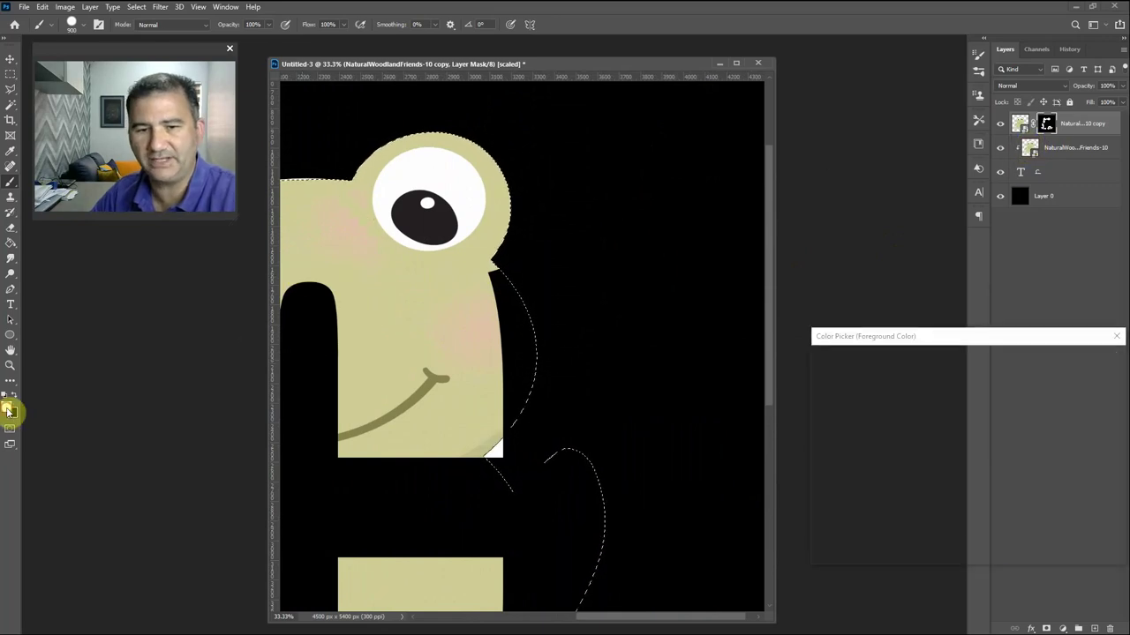
{"action": "key", "text": "Escape"}
{"action": "left_click", "coordinate": [14, 395]}
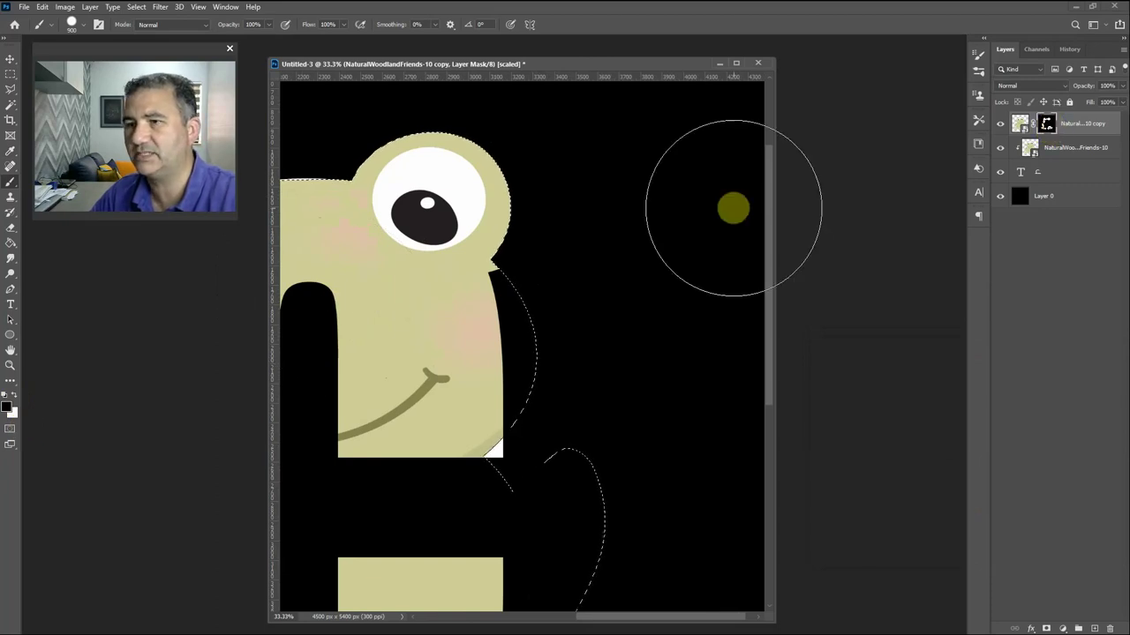
{"action": "key", "text": "bracketleft"}
{"action": "key", "text": "bracketleft"}
{"action": "key", "text": "bracketleft"}
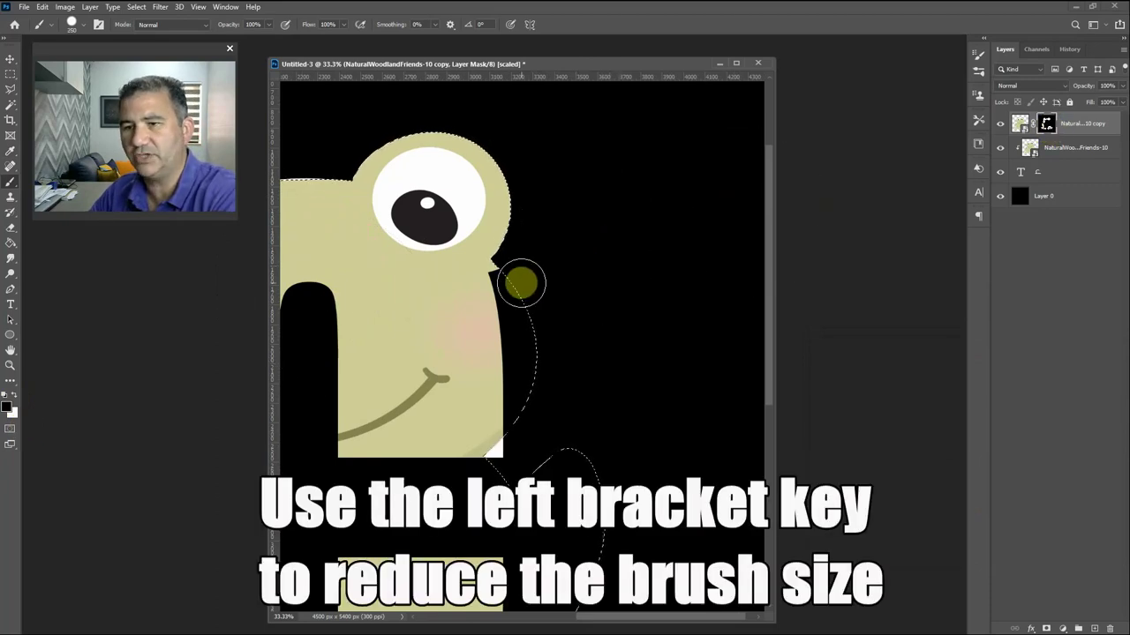
{"action": "key", "text": "bracketleft"}
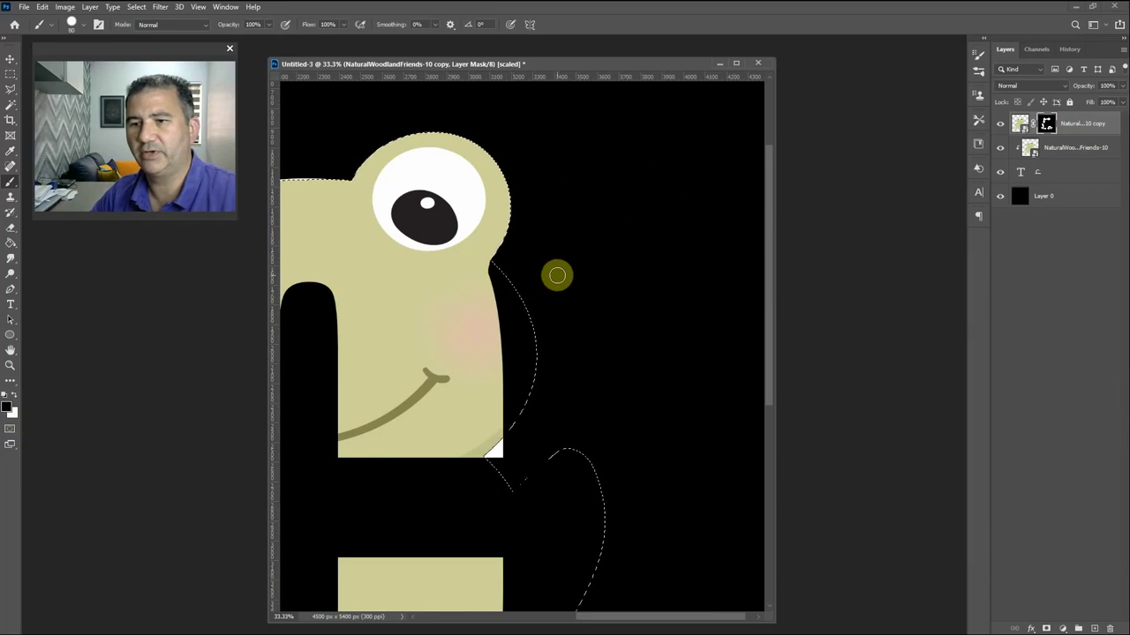
{"action": "key", "text": "ctrl+minus"}
{"action": "key", "text": "ctrl+minus"}
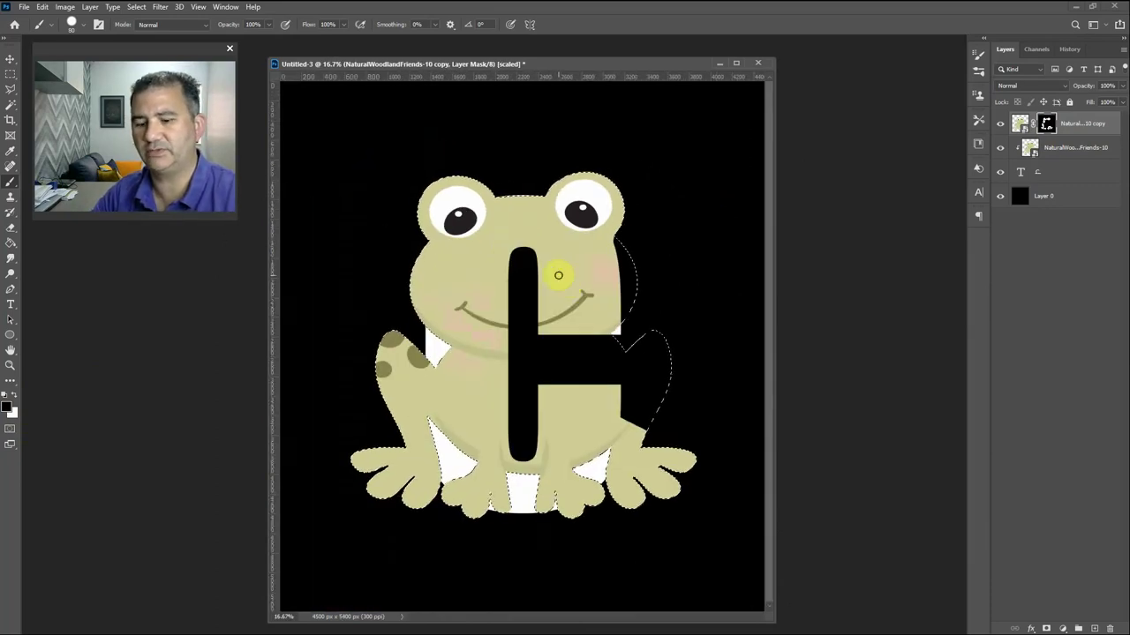
{"action": "key", "text": "ctrl+d"}
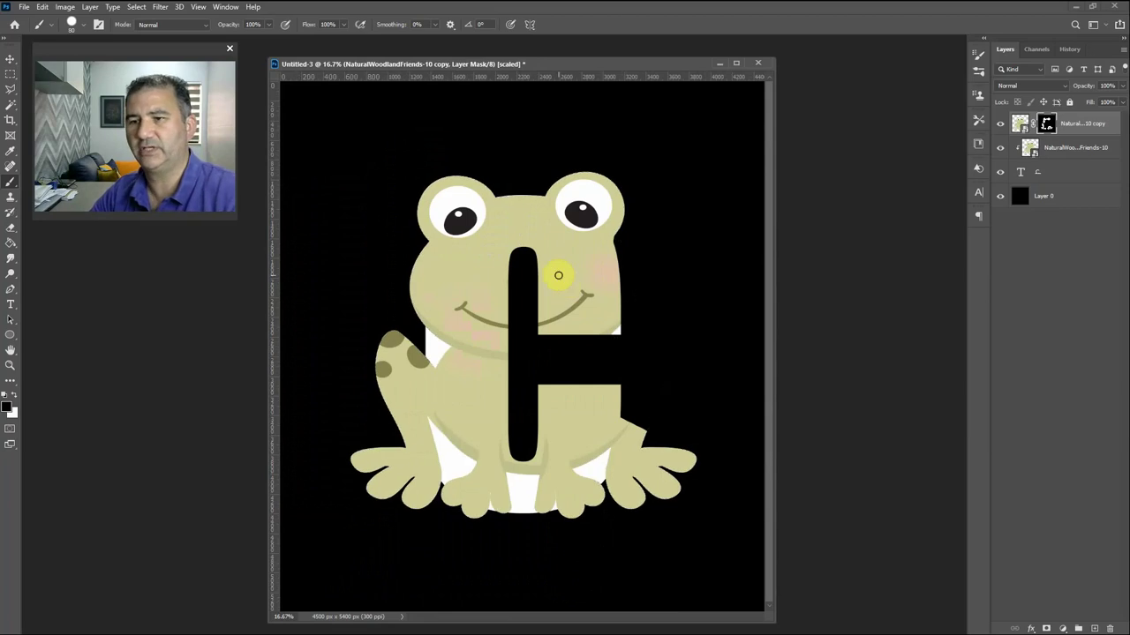
{"action": "key", "text": "ctrl+minus"}
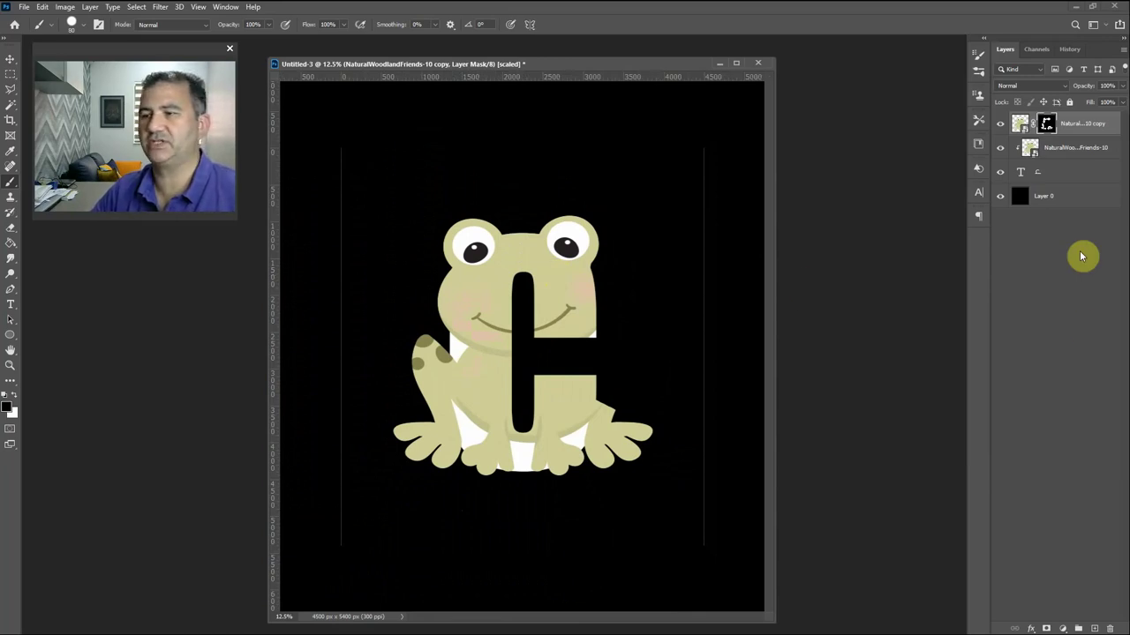
- Duplicate the letter C layer and group the duplicate with the two frog layers
{"action": "left_click", "coordinate": [1052, 175]}
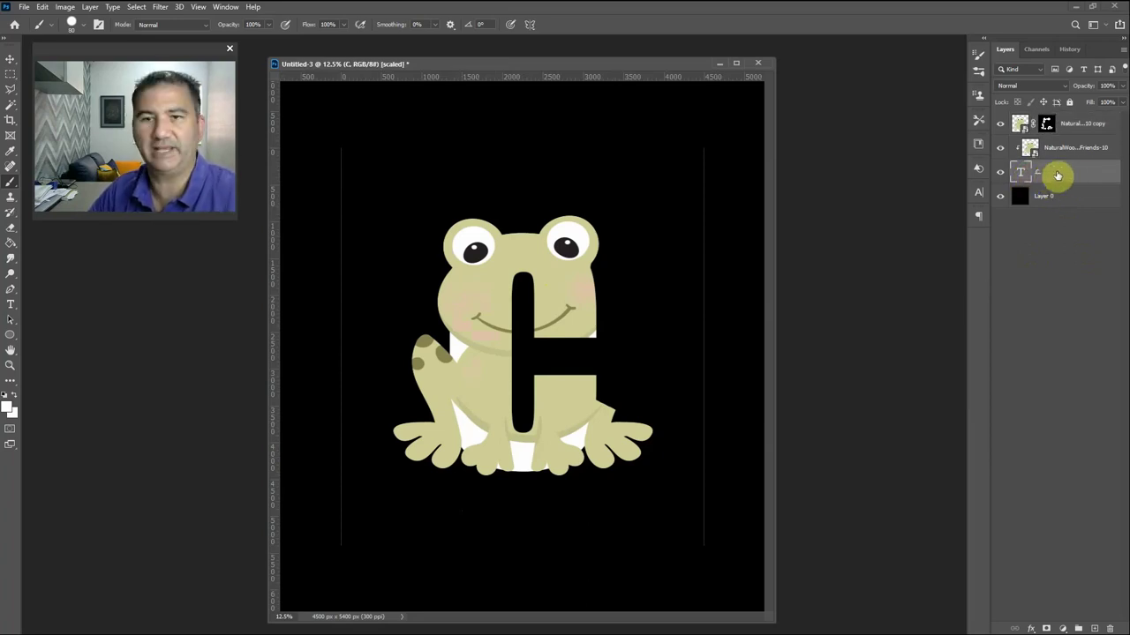
{"action": "key", "text": "ctrl+j"}
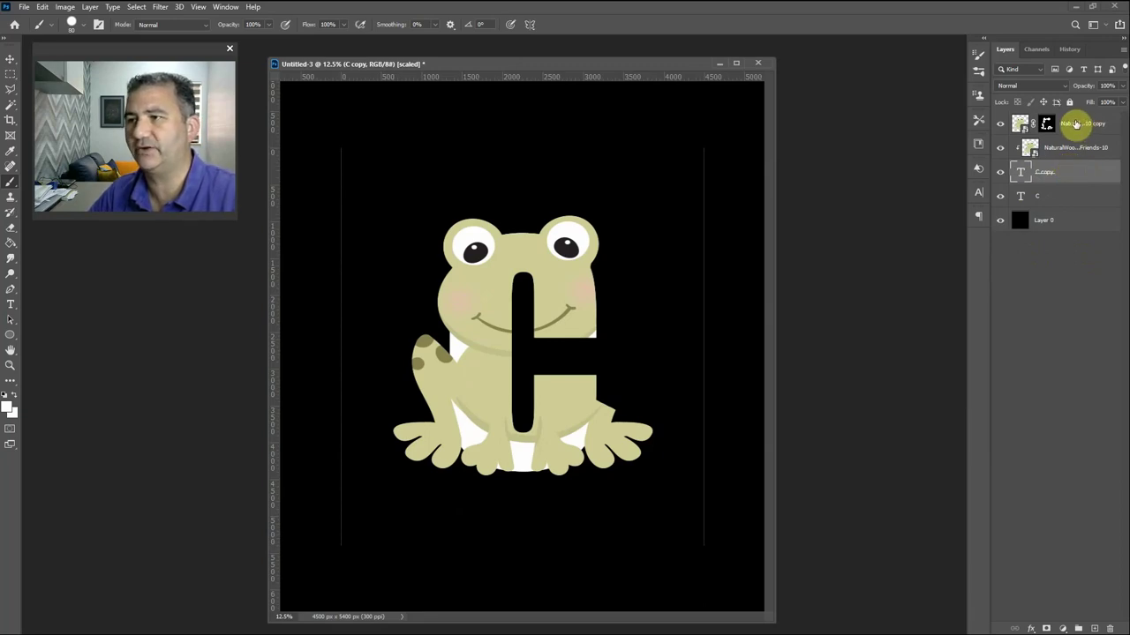
{"action": "left_click", "coordinate": [1076, 123], "text": "shift"}
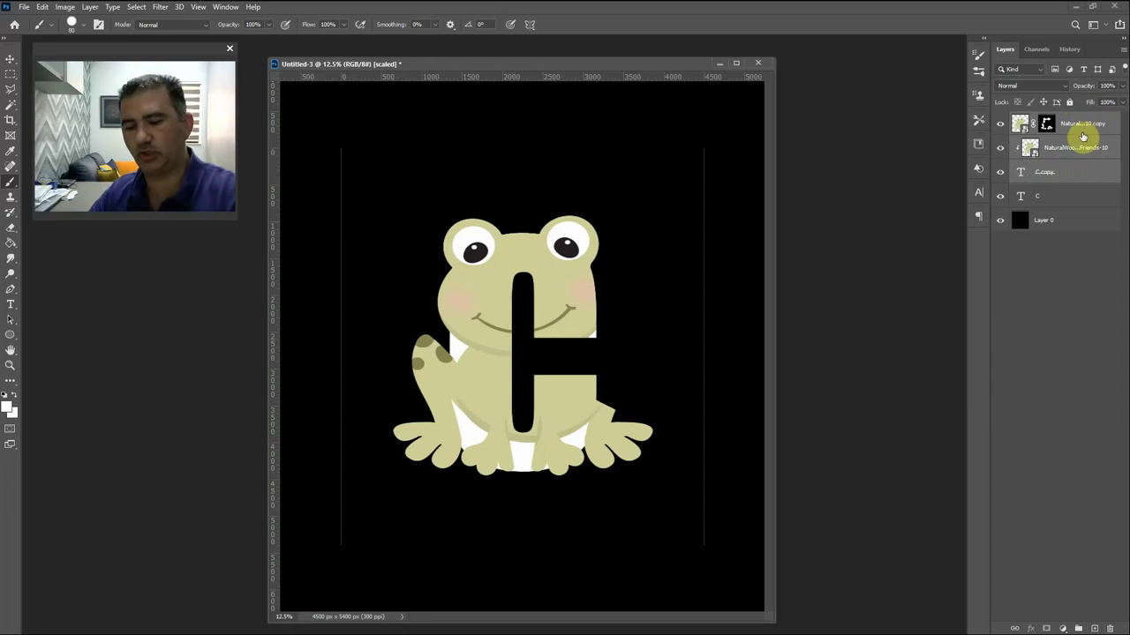
{"action": "key", "text": "ctrl+g"}
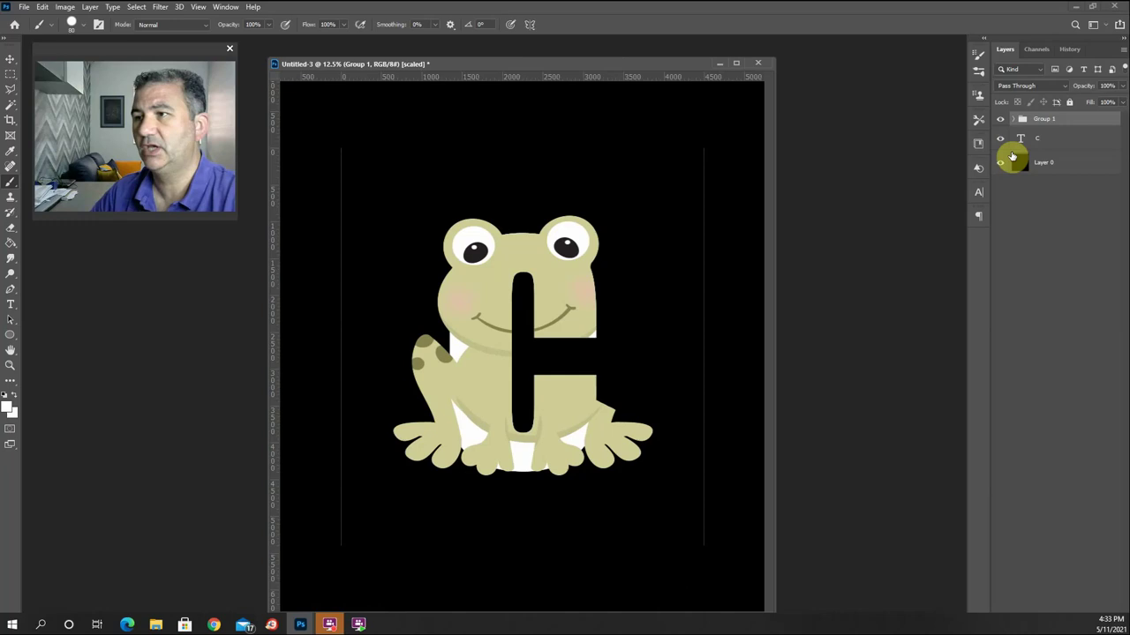
- Rename the new layer group C - Frog and hide it
{"action": "double_click", "coordinate": [1044, 119]}
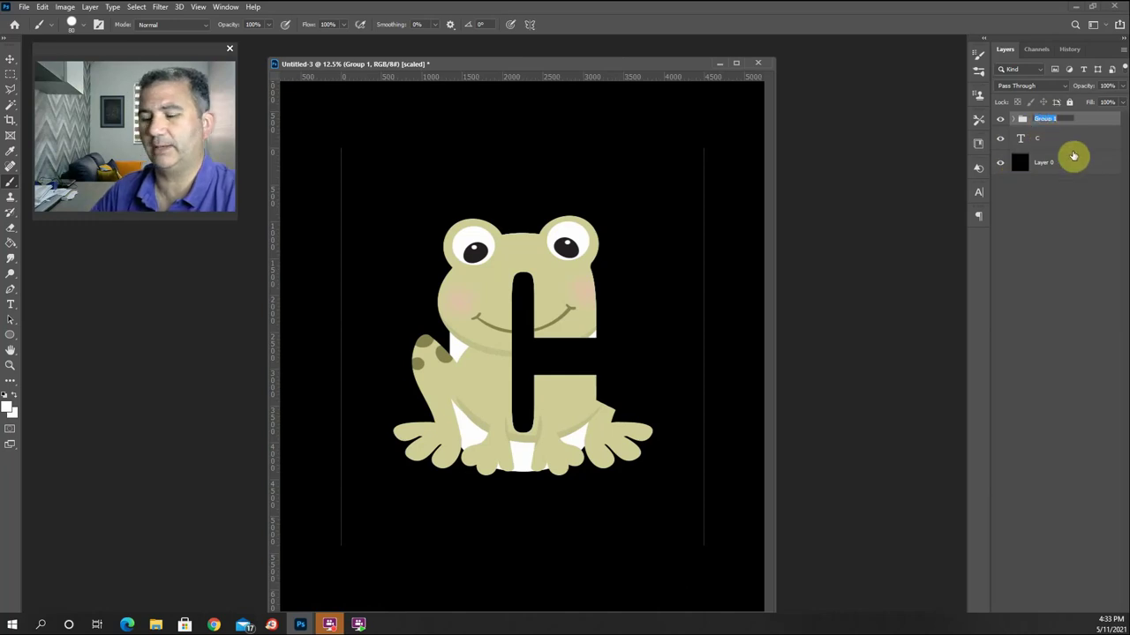
{"action": "type", "text": "c"}
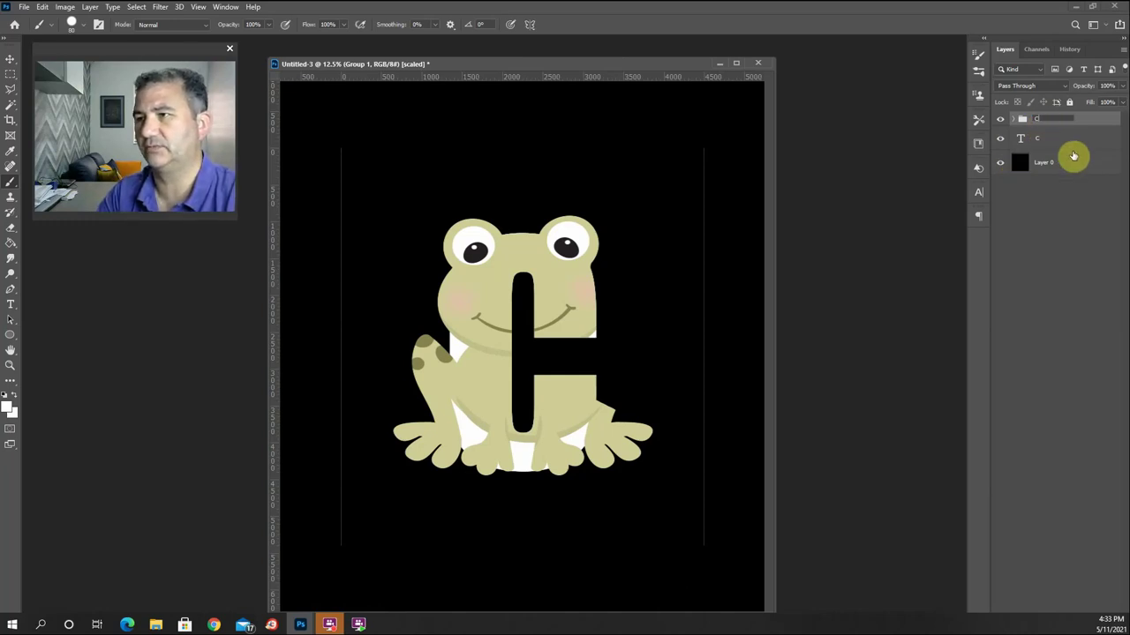
{"action": "type", "text": " - Frog"}
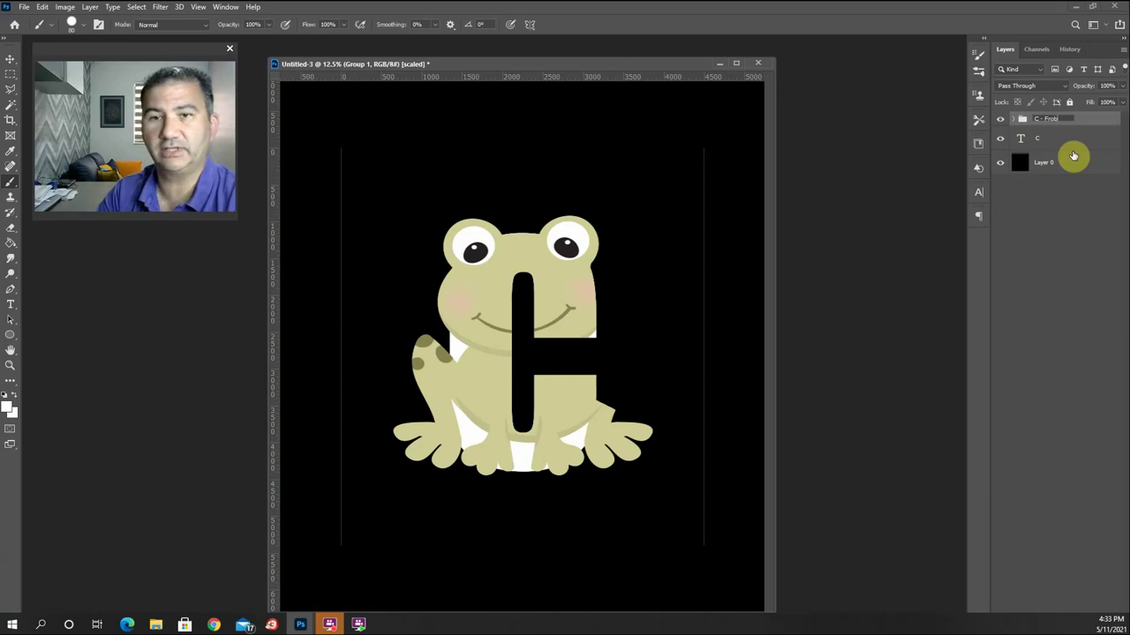
{"action": "key", "text": "Return"}
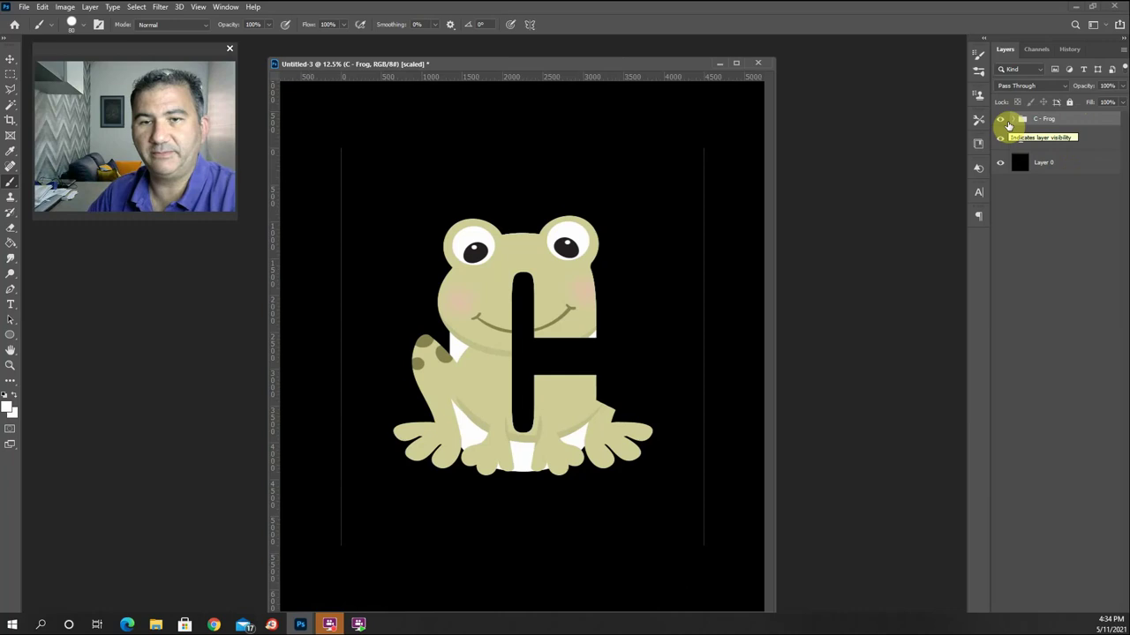
{"action": "left_click", "coordinate": [1000, 120]}
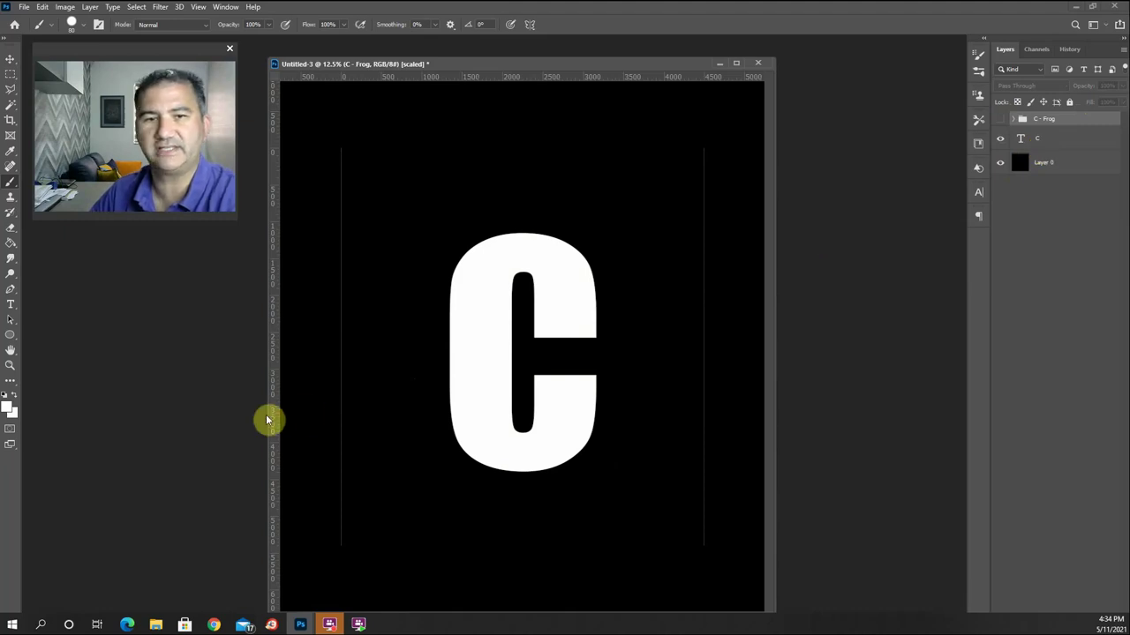
- Replace the letter C in the visible text layer with U
{"action": "key", "text": "t"}
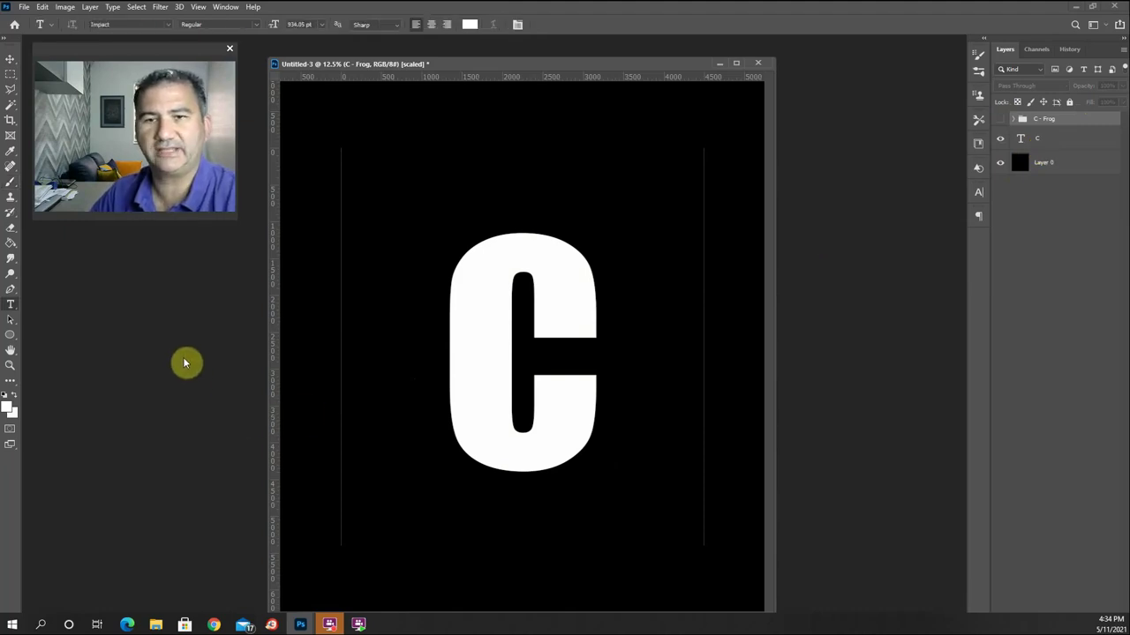
{"action": "double_click", "coordinate": [455, 316]}
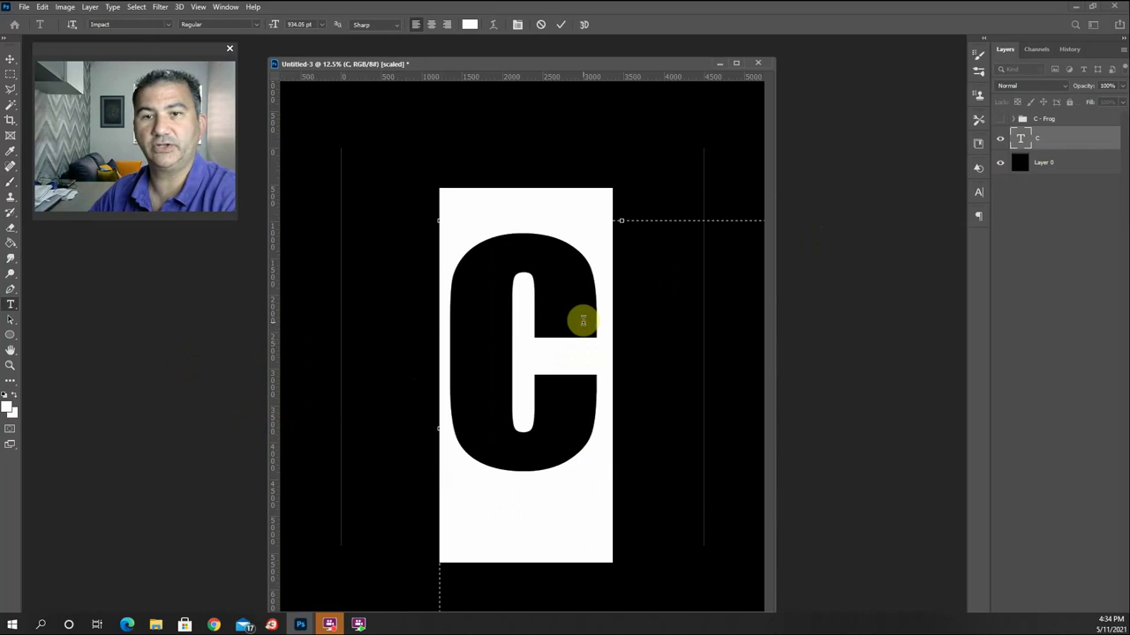
{"action": "type", "text": "U"}
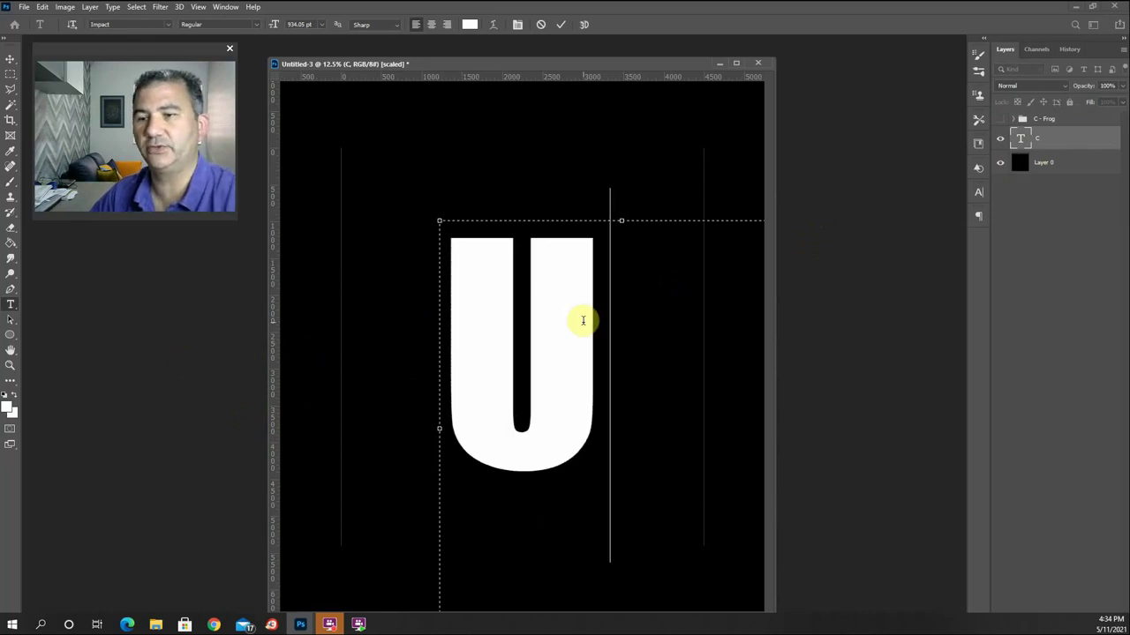
{"action": "left_click", "coordinate": [9, 62]}
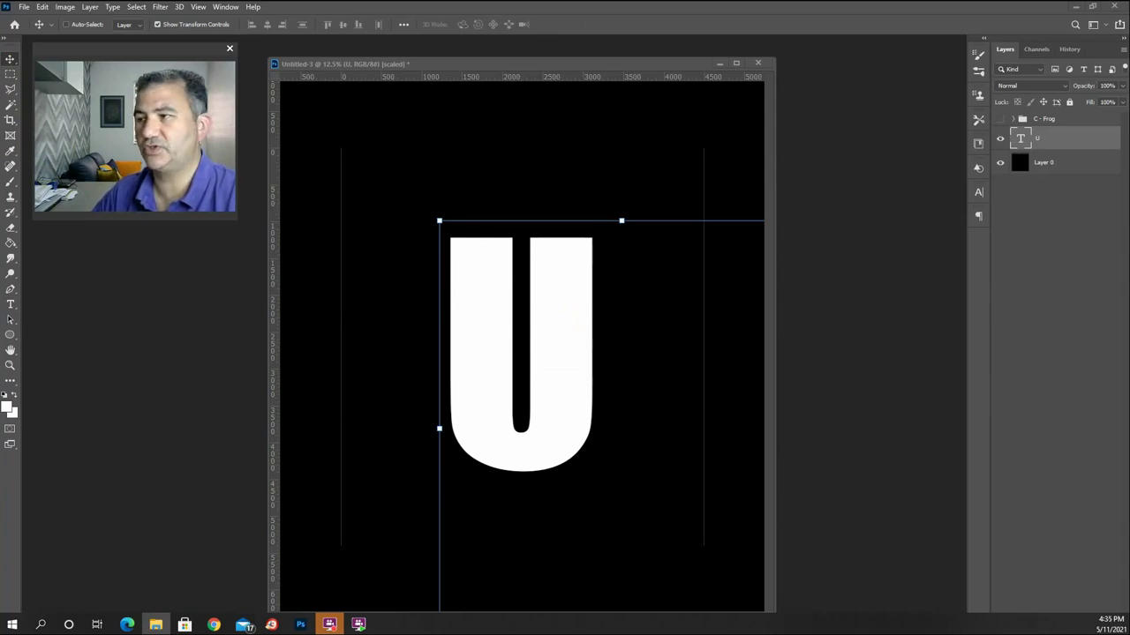
- Place the bear image NaturalWoodlandFriends-2, rotate it about 14.6 degrees clockwise, scale it down slightly and position it over the U's right stem
{"action": "left_click_drag", "start_coordinate": [927, 253], "coordinate": [707, 297]}
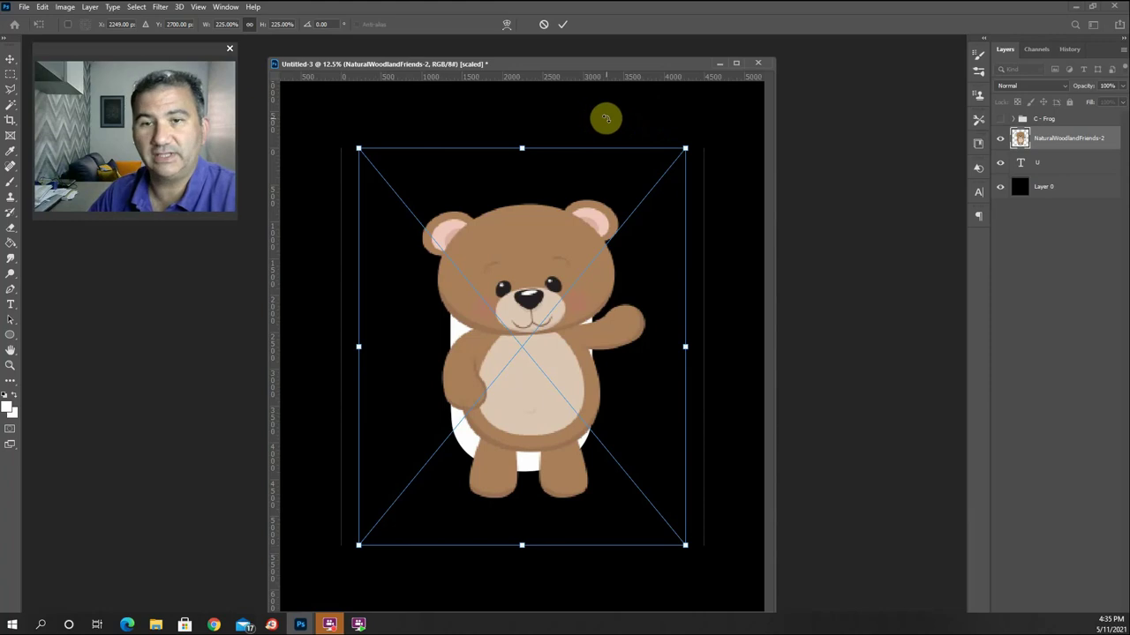
{"action": "left_click_drag", "start_coordinate": [605, 117], "coordinate": [655, 165]}
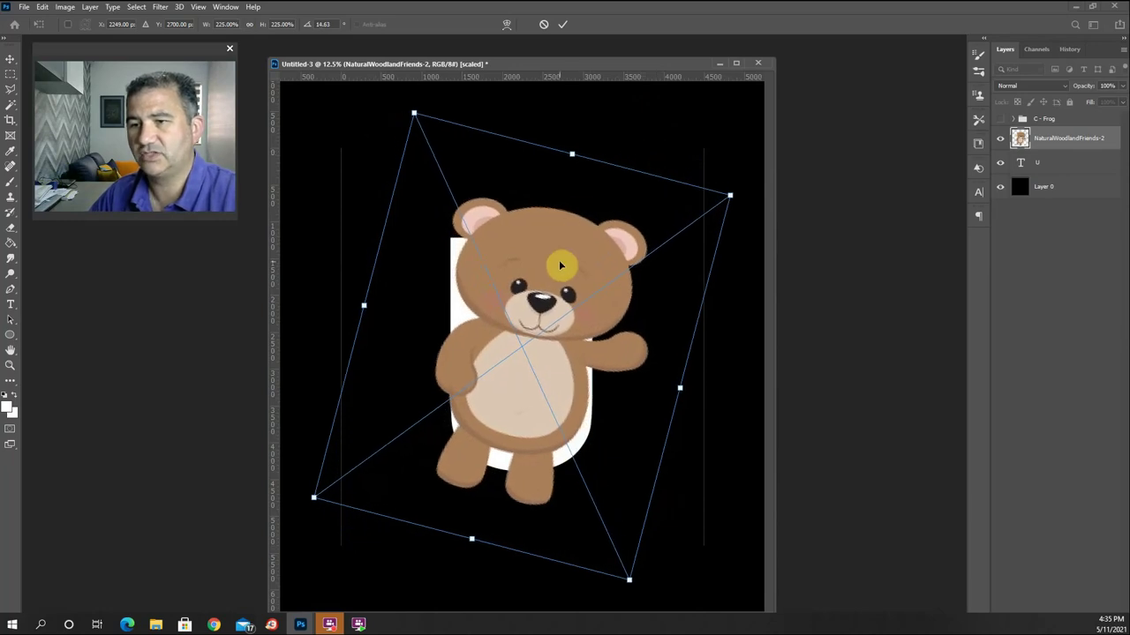
{"action": "left_click_drag", "start_coordinate": [560, 264], "coordinate": [613, 266]}
{"action": "left_click_drag", "start_coordinate": [617, 263], "coordinate": [618, 263]}
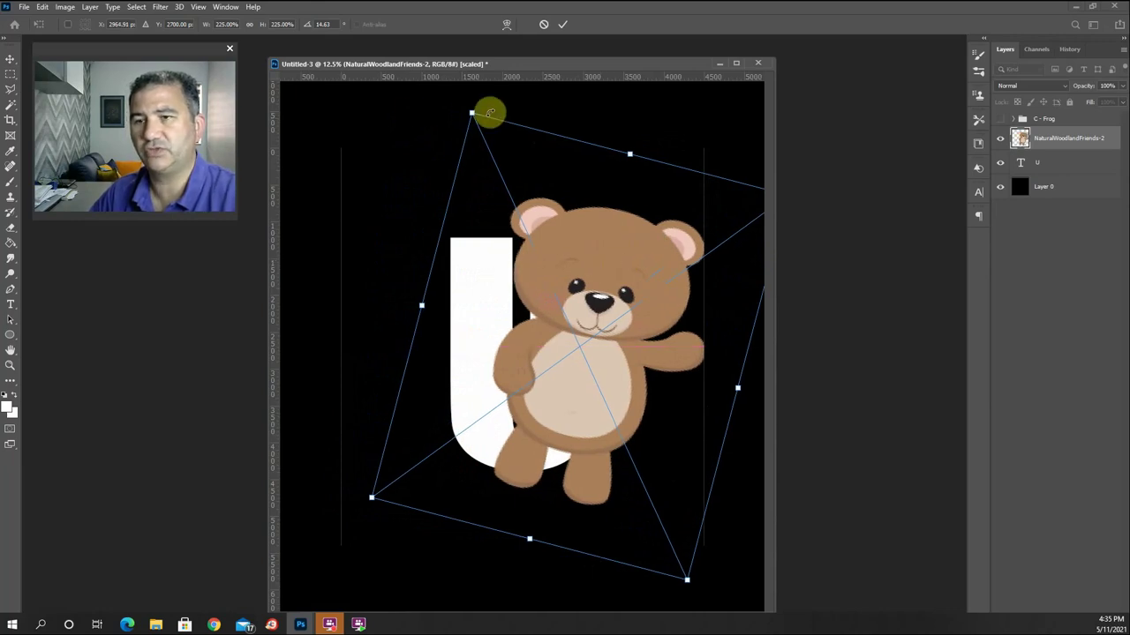
{"action": "left_click_drag", "start_coordinate": [473, 113], "coordinate": [488, 140]}
{"action": "left_click_drag", "start_coordinate": [572, 285], "coordinate": [561, 264]}
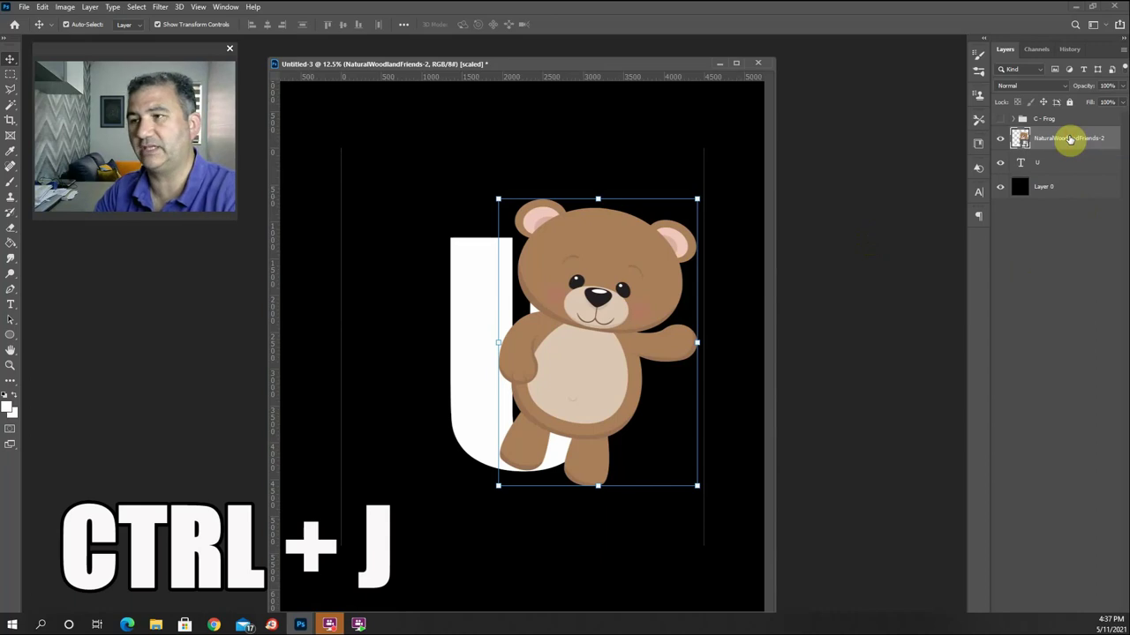
- Duplicate the bear layer, hide the duplicate and clip the original bear to the letter U
{"action": "key", "text": "ctrl+j"}
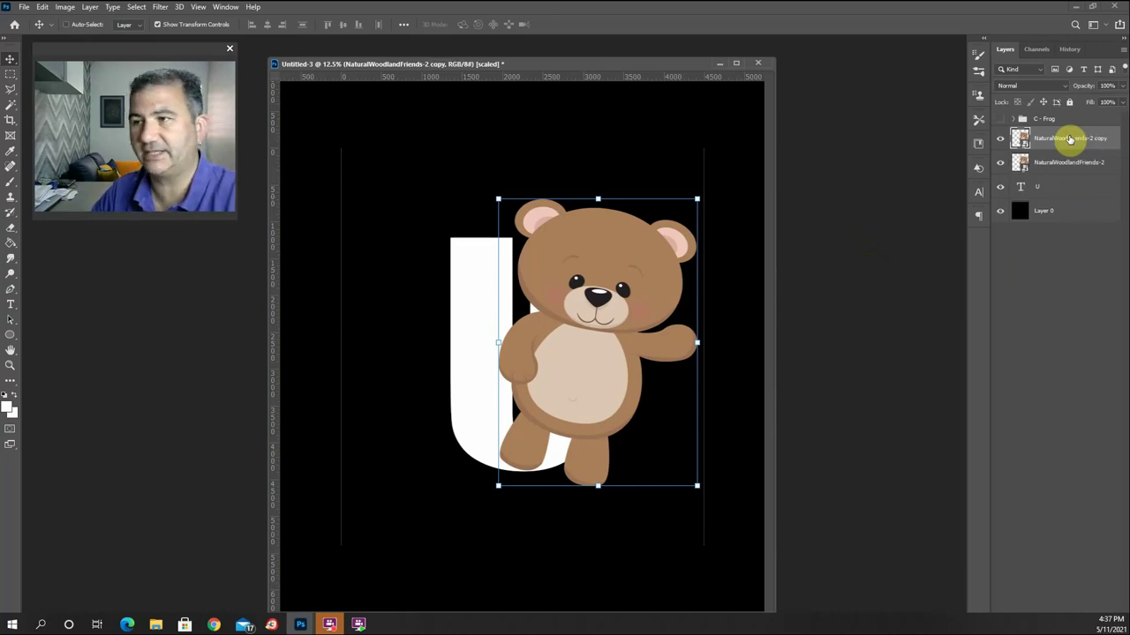
{"action": "left_click", "coordinate": [999, 140]}
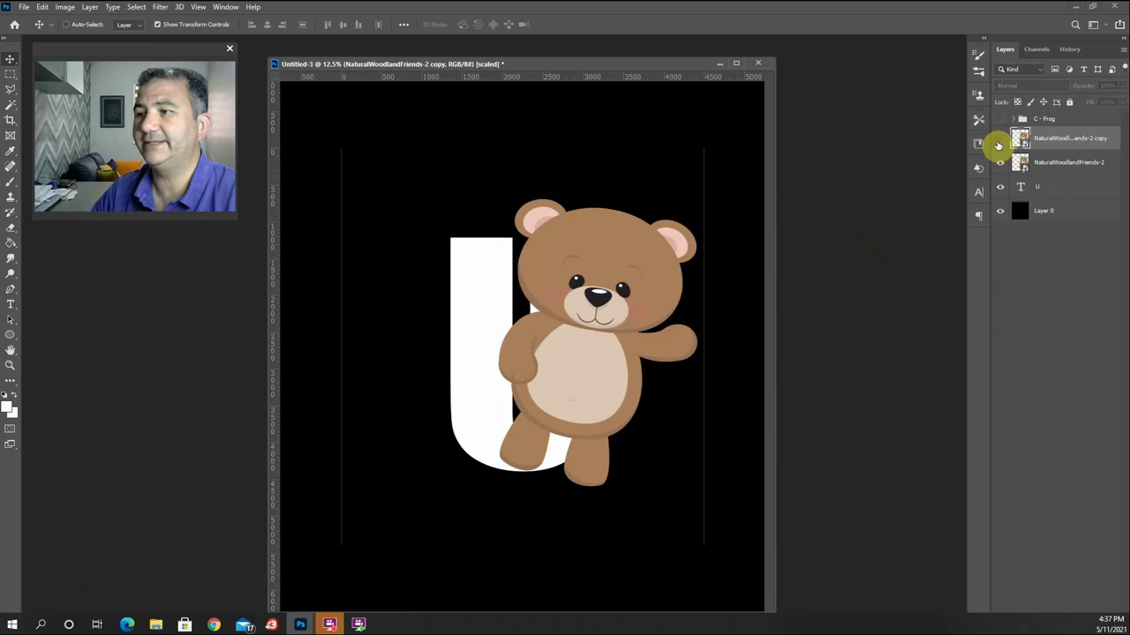
{"action": "left_click", "coordinate": [1039, 170]}
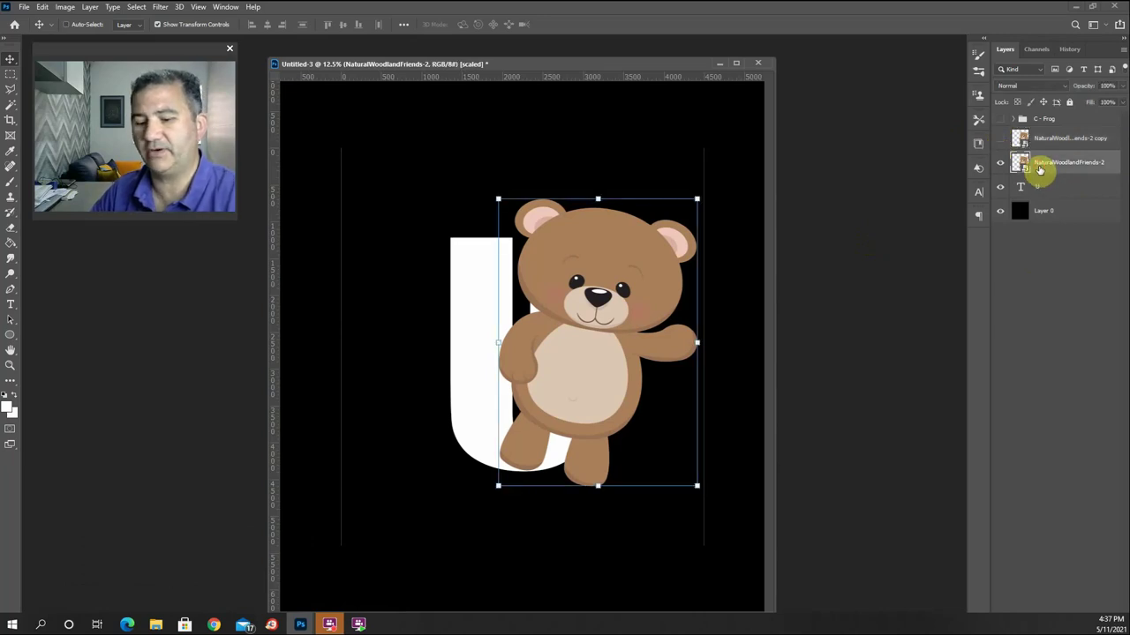
{"action": "key", "text": "alt"}
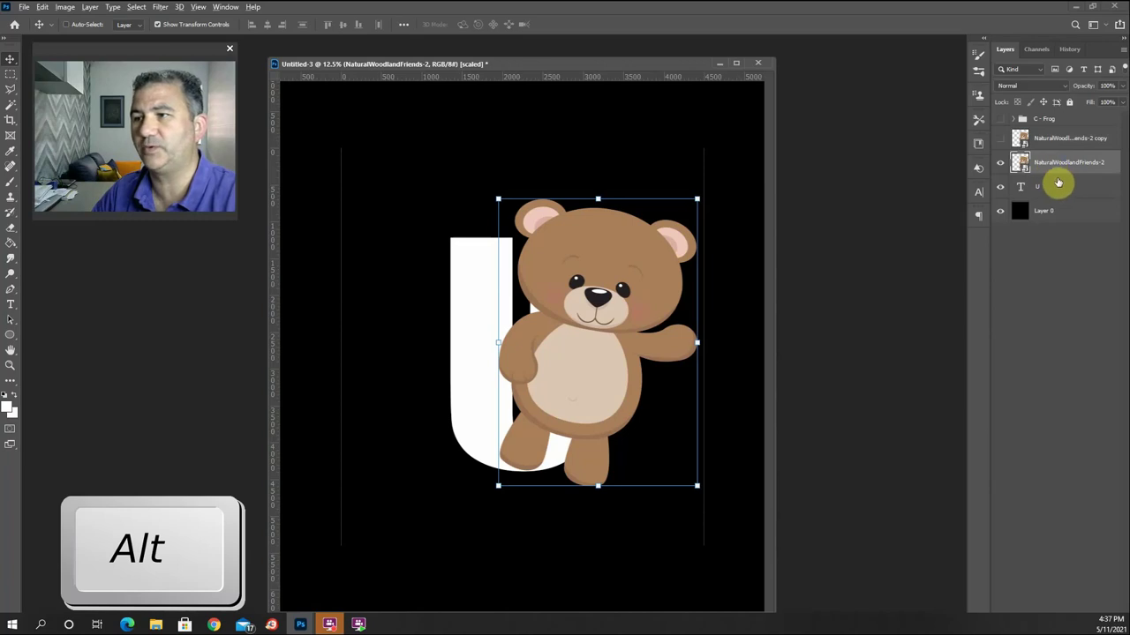
{"action": "left_click", "coordinate": [1056, 174], "text": "alt"}
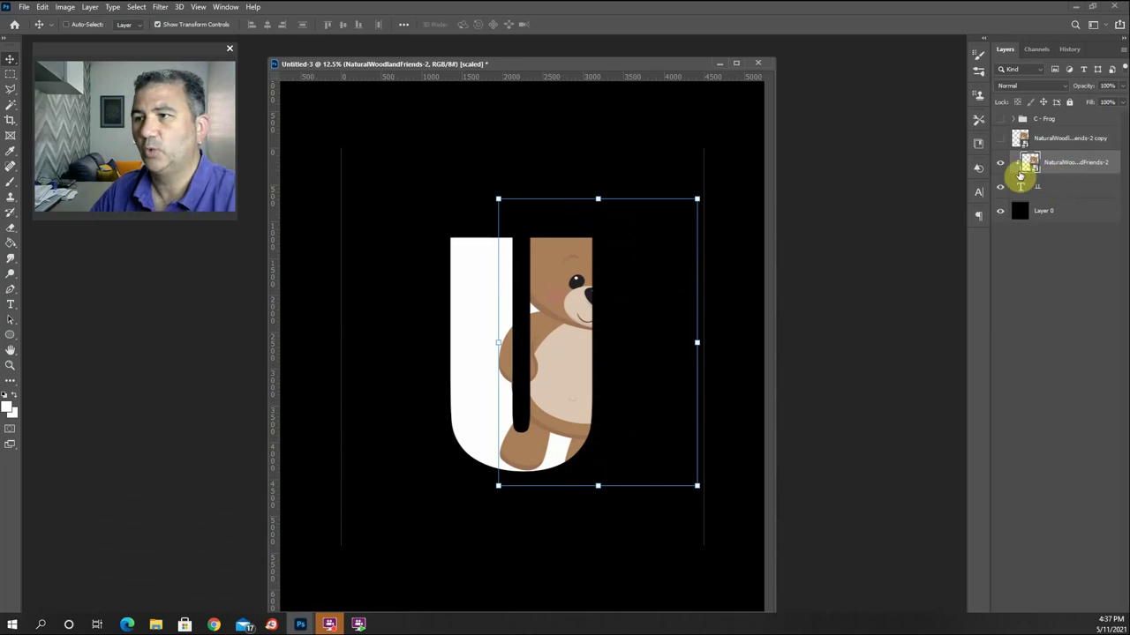
- Show the bear copy and add a layer mask to it, inverted to black
{"action": "left_click", "coordinate": [1000, 141]}
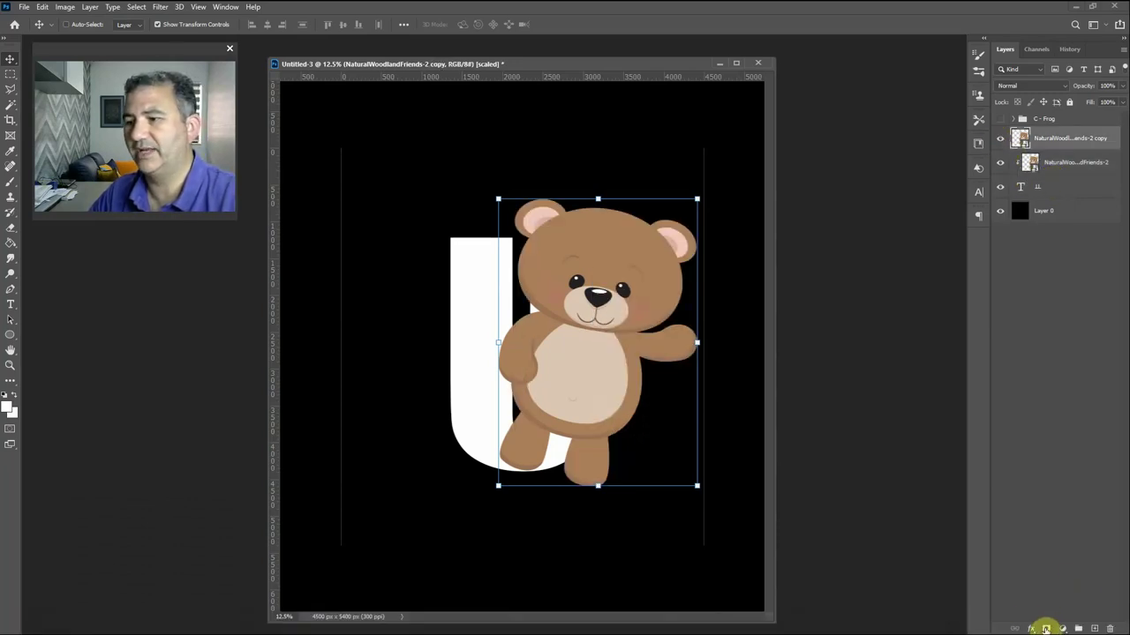
{"action": "left_click", "coordinate": [1045, 628]}
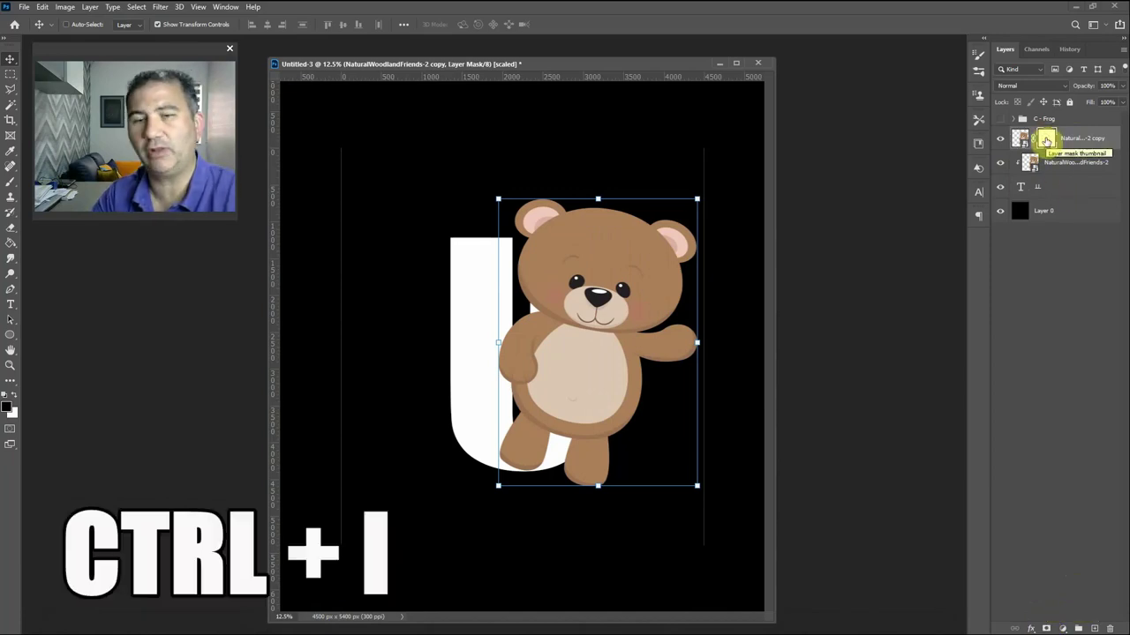
{"action": "key", "text": "ctrl+i"}
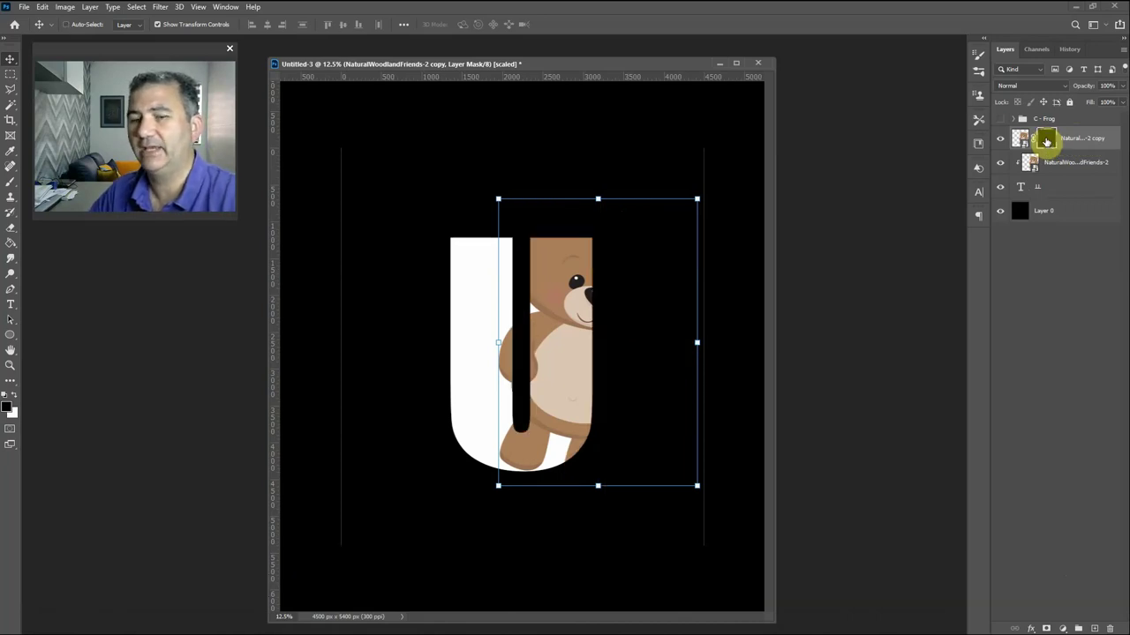
- Within the bear's outline selection, paint white on the copy's mask with a 900 px brush to reveal the head, waving arm, right side and foot, then deselect
{"action": "key", "text": "b"}
{"action": "key", "text": "x"}
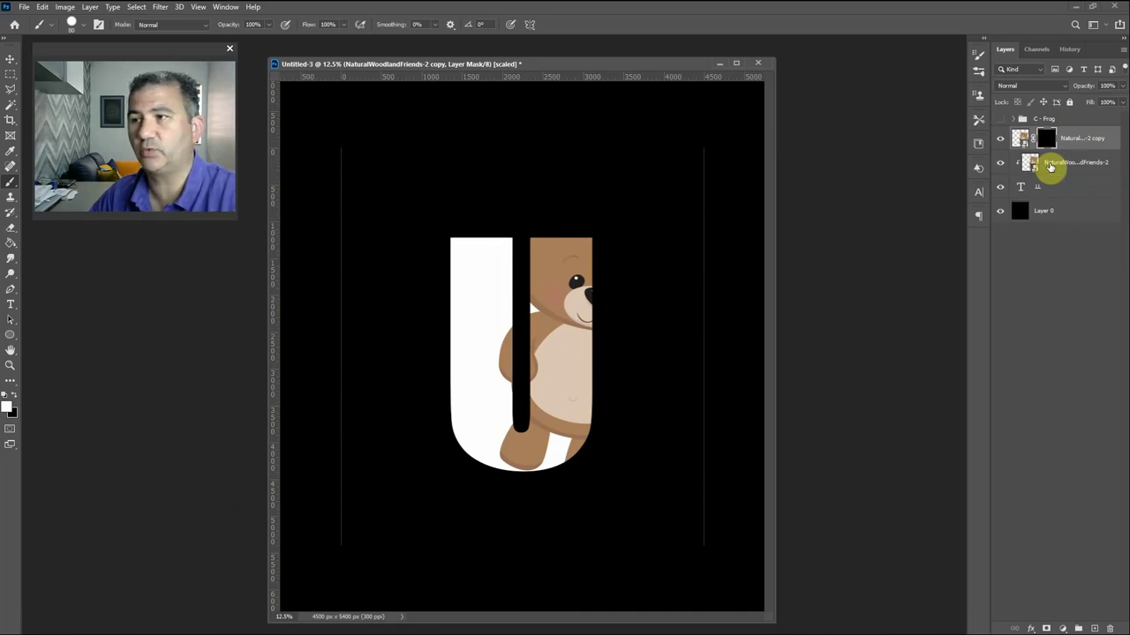
{"action": "left_click", "coordinate": [1029, 163], "text": "ctrl"}
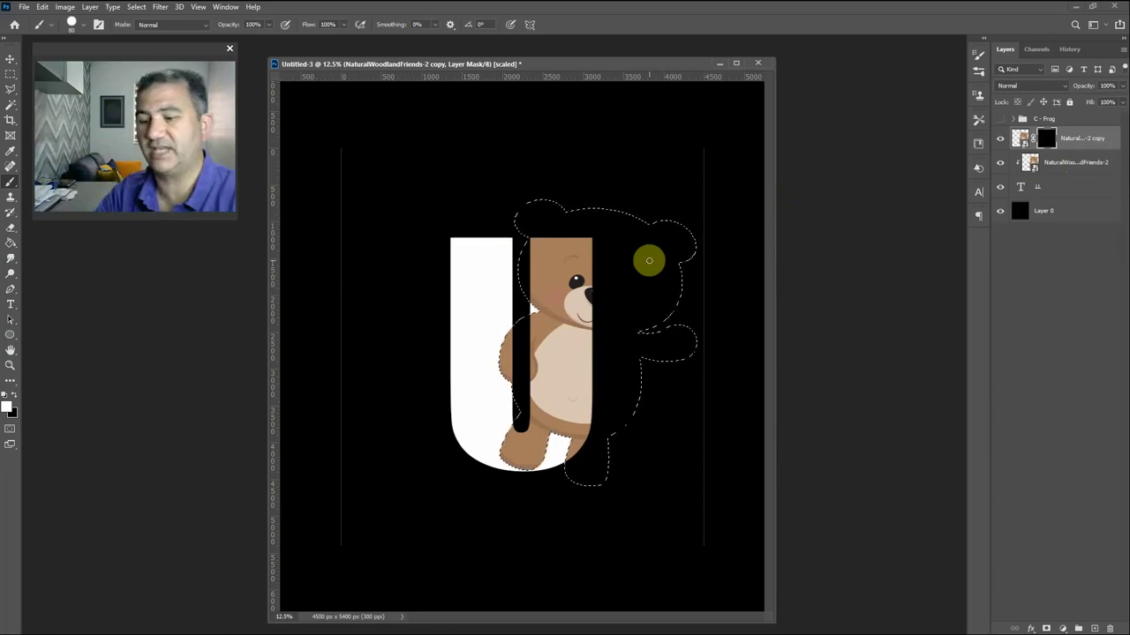
{"action": "key", "text": "bracketright"}
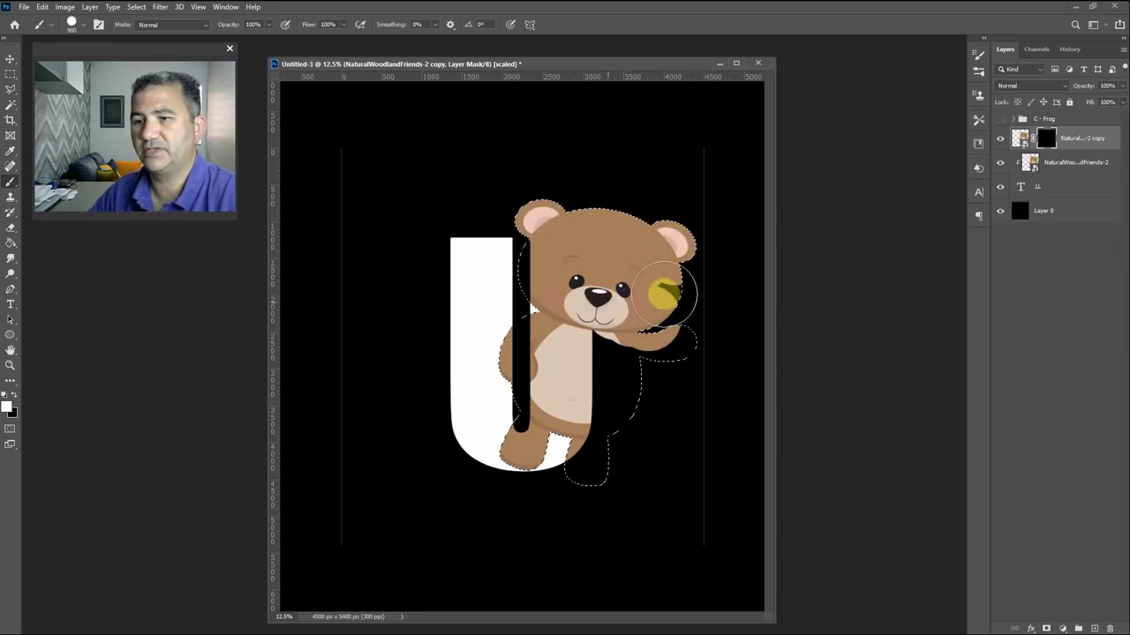
{"action": "left_click_drag", "start_coordinate": [624, 377], "coordinate": [610, 371]}
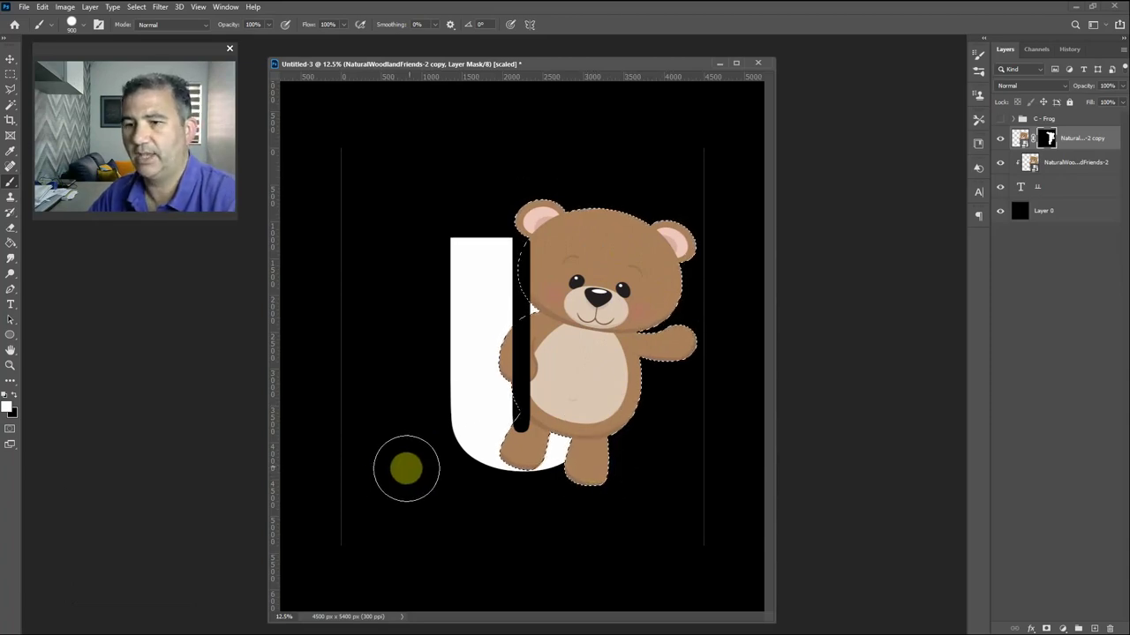
{"action": "left_click_drag", "start_coordinate": [479, 354], "coordinate": [519, 389]}
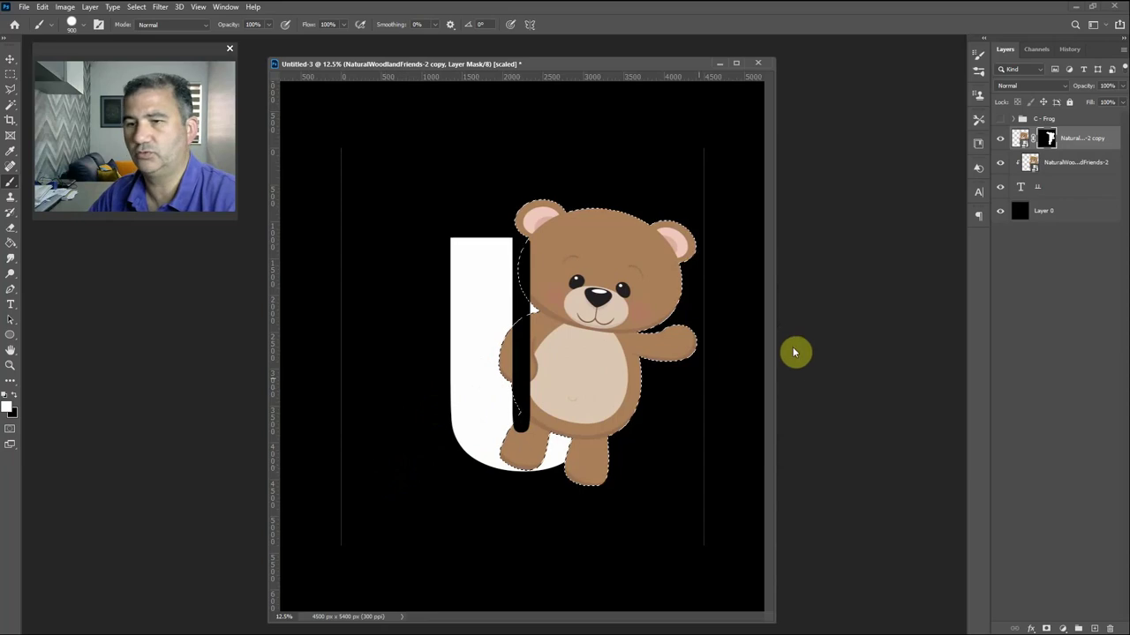
{"action": "key", "text": "ctrl+d"}
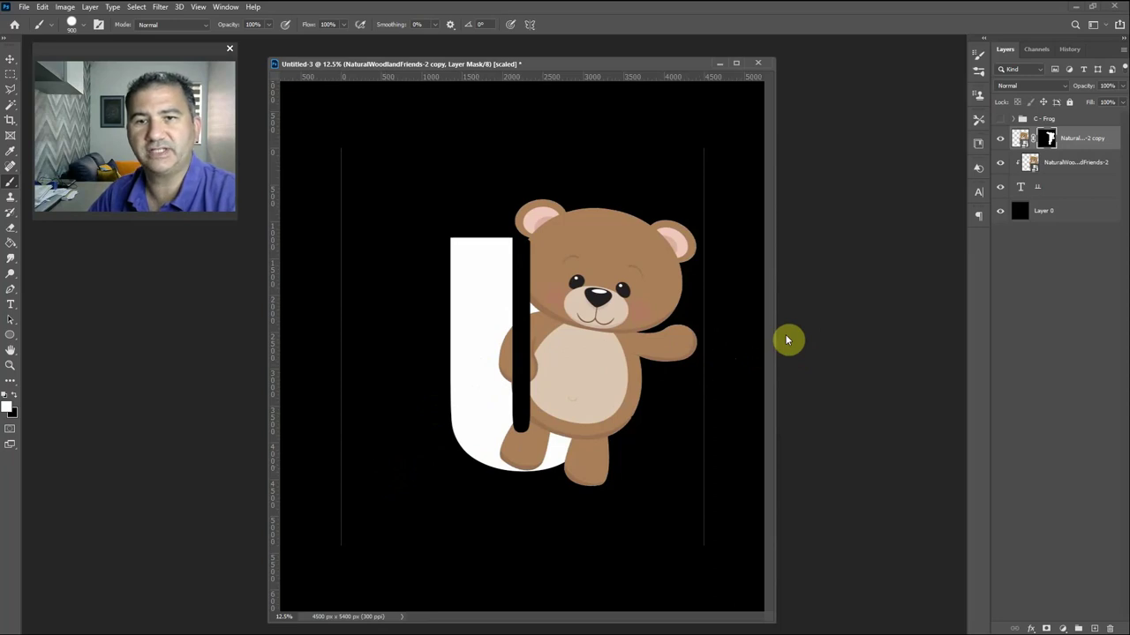
- Duplicate the letter U layer and group the duplicate with the two bear layers
{"action": "key", "text": "ctrl+j"}
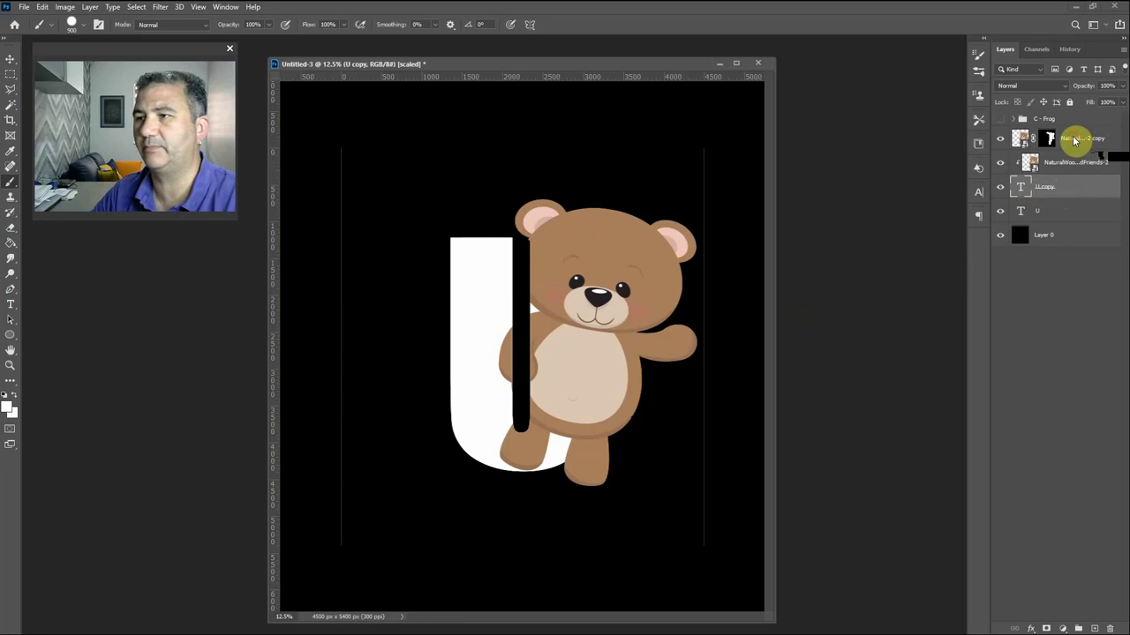
{"action": "left_click", "coordinate": [1019, 140], "text": "shift"}
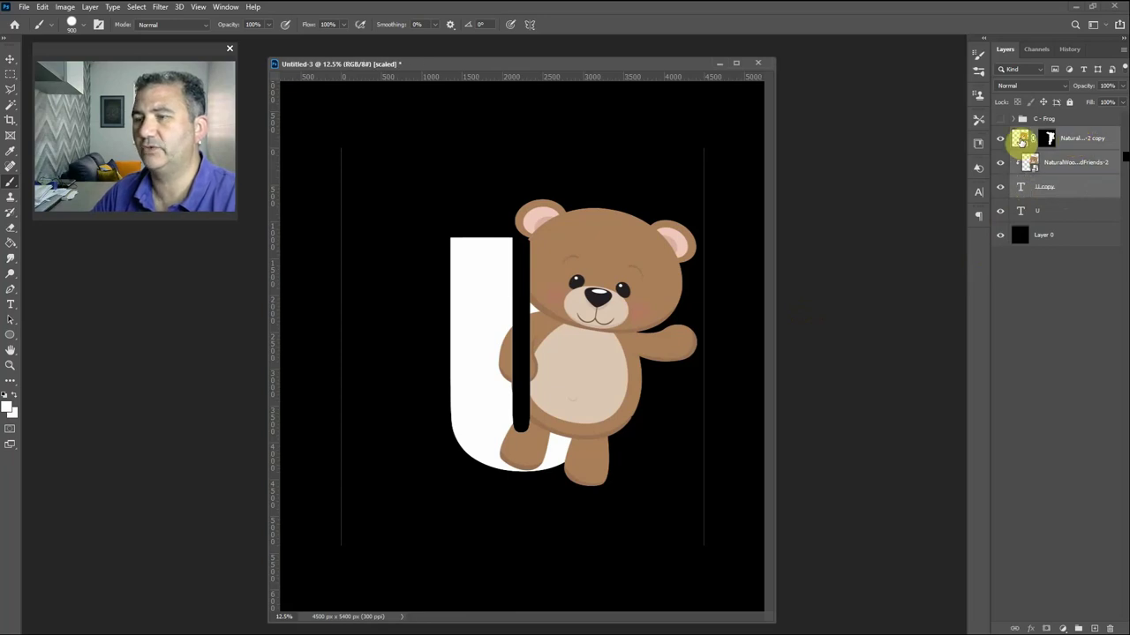
{"action": "key", "text": "ctrl+g"}
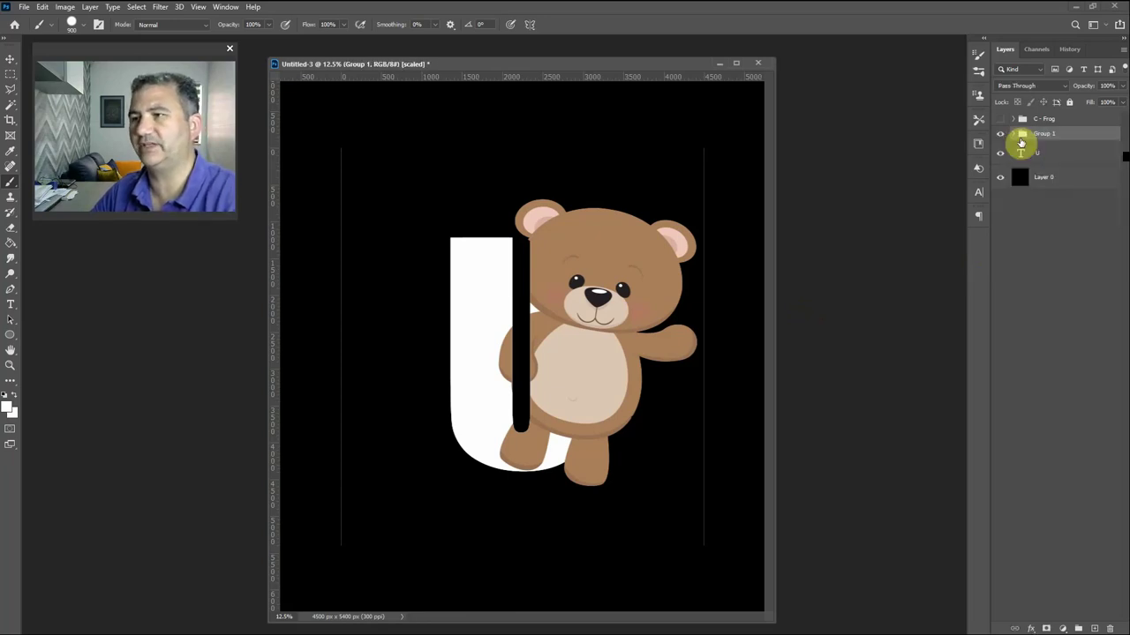
- Rename the new layer group U - Bear and hide it
{"action": "double_click", "coordinate": [1045, 133]}
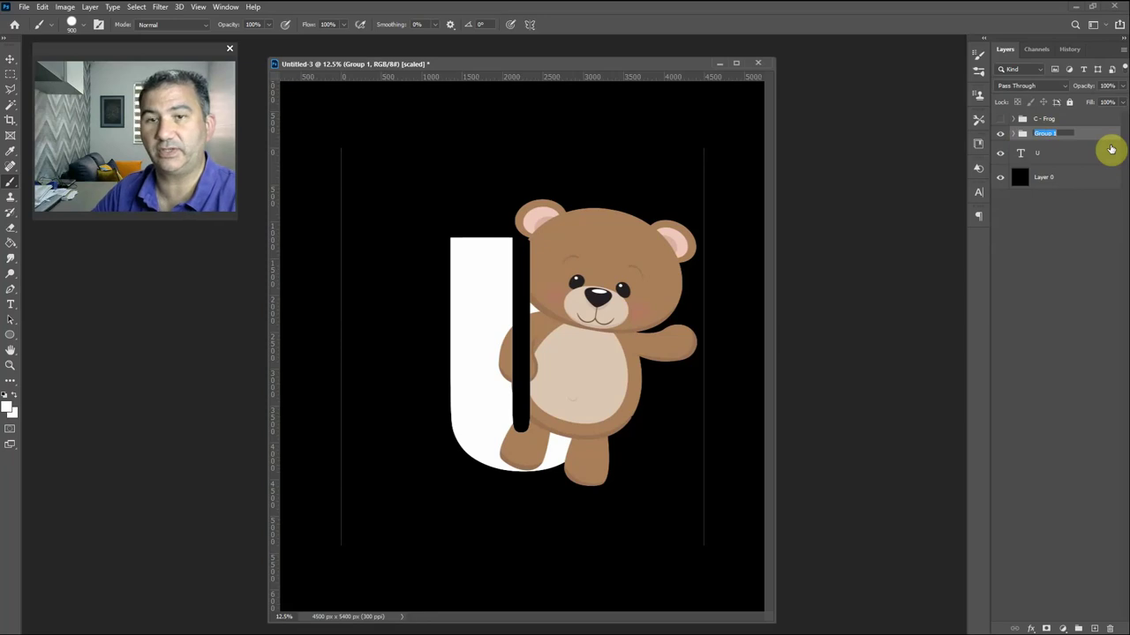
{"action": "type", "text": "U"}
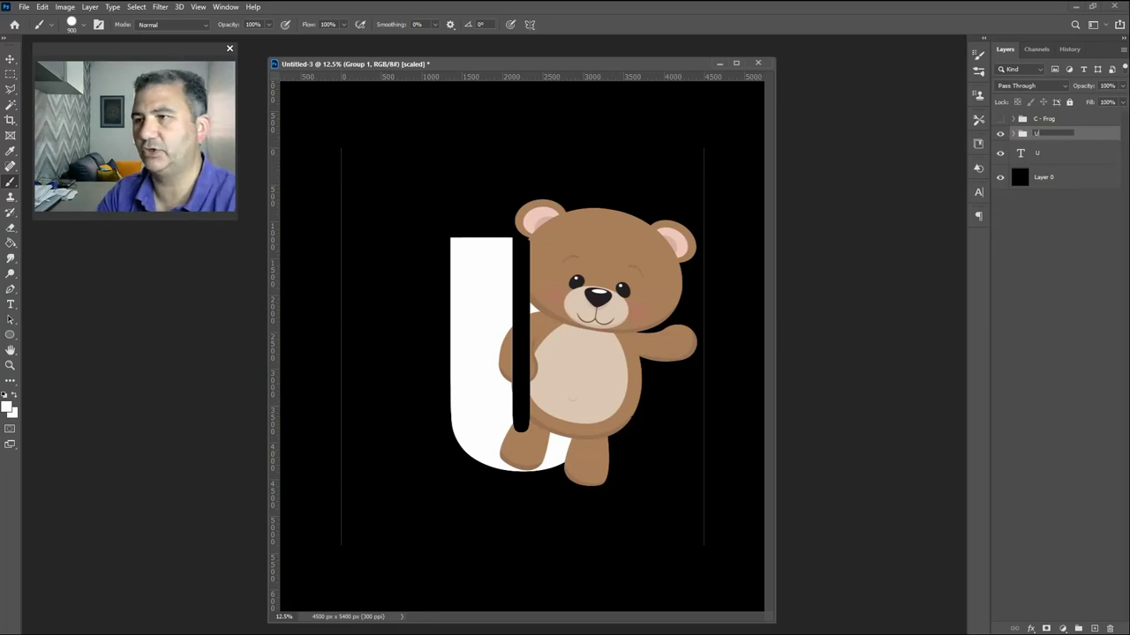
{"action": "type", "text": " - Bear"}
{"action": "key", "text": "Return"}
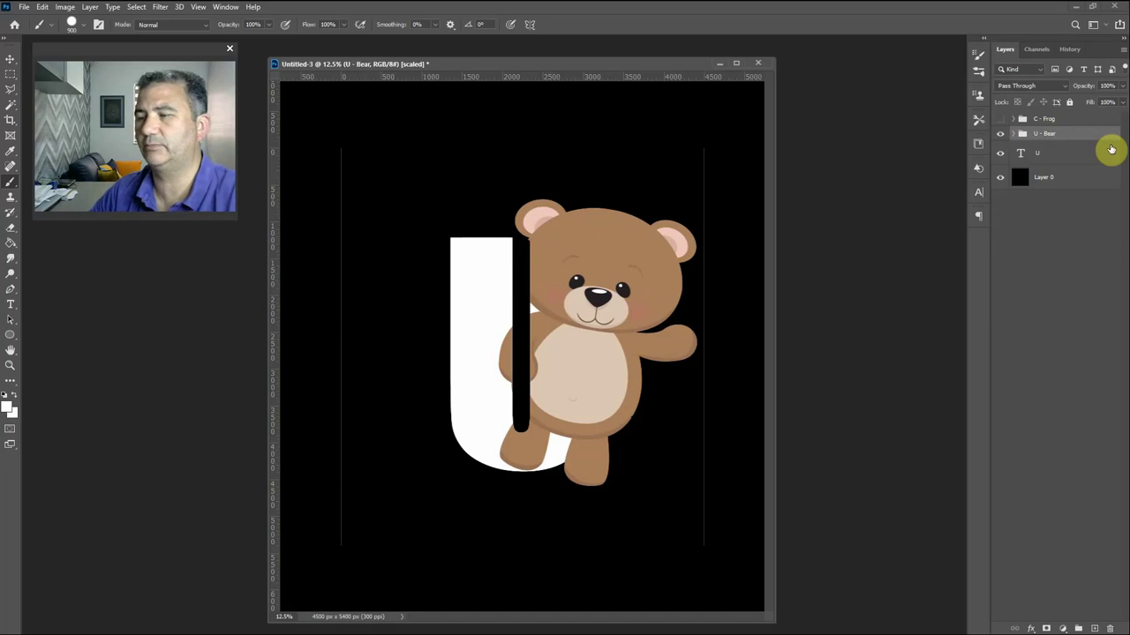
{"action": "left_click", "coordinate": [1000, 134]}
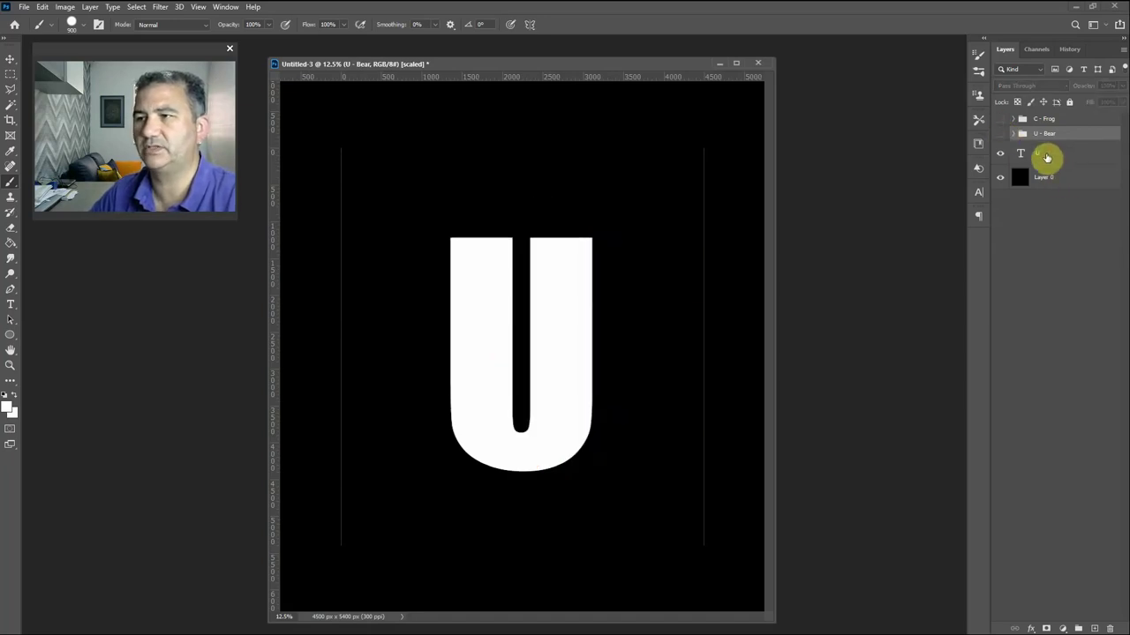
- Replace the letter U in the remaining text layer with T
{"action": "left_click", "coordinate": [1046, 157]}
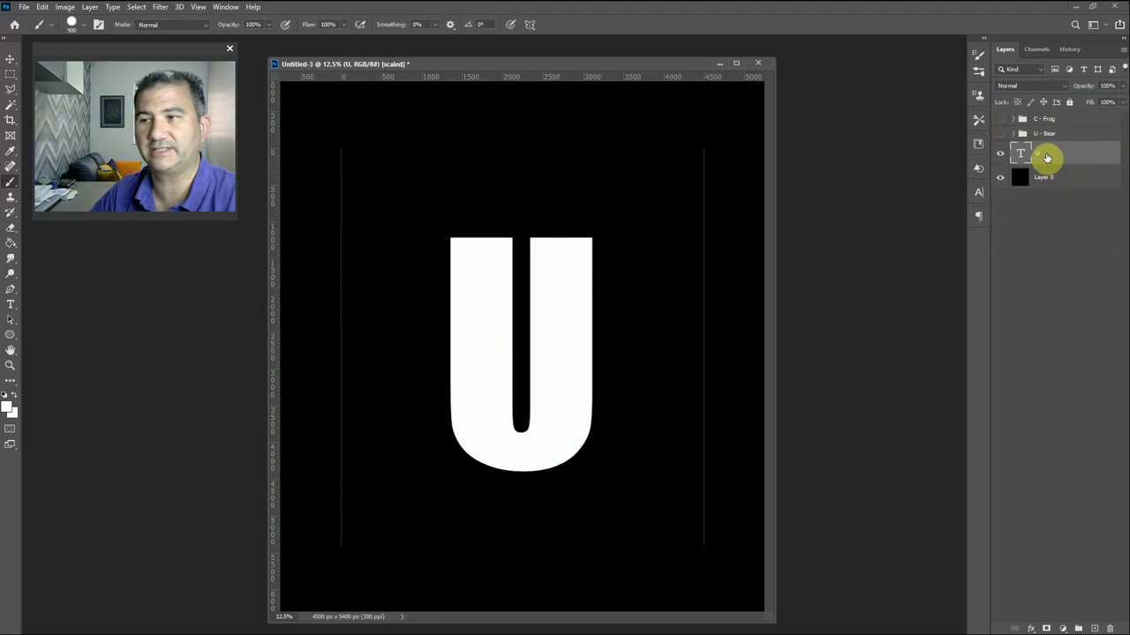
{"action": "key", "text": "t"}
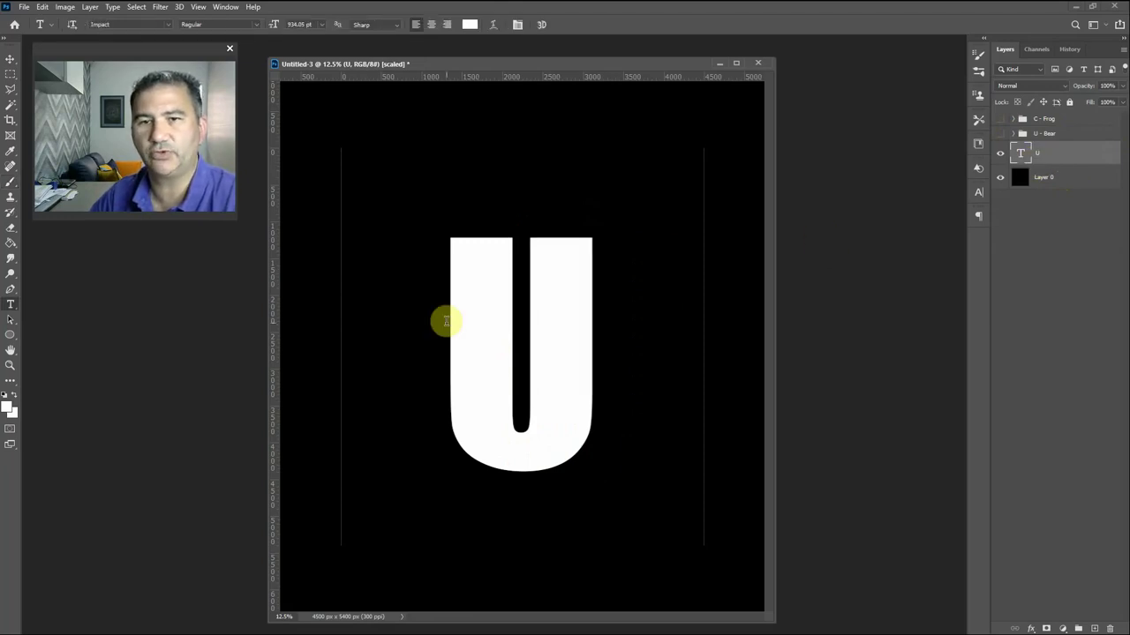
{"action": "left_click", "coordinate": [524, 323]}
{"action": "key", "text": "ctrl+a"}
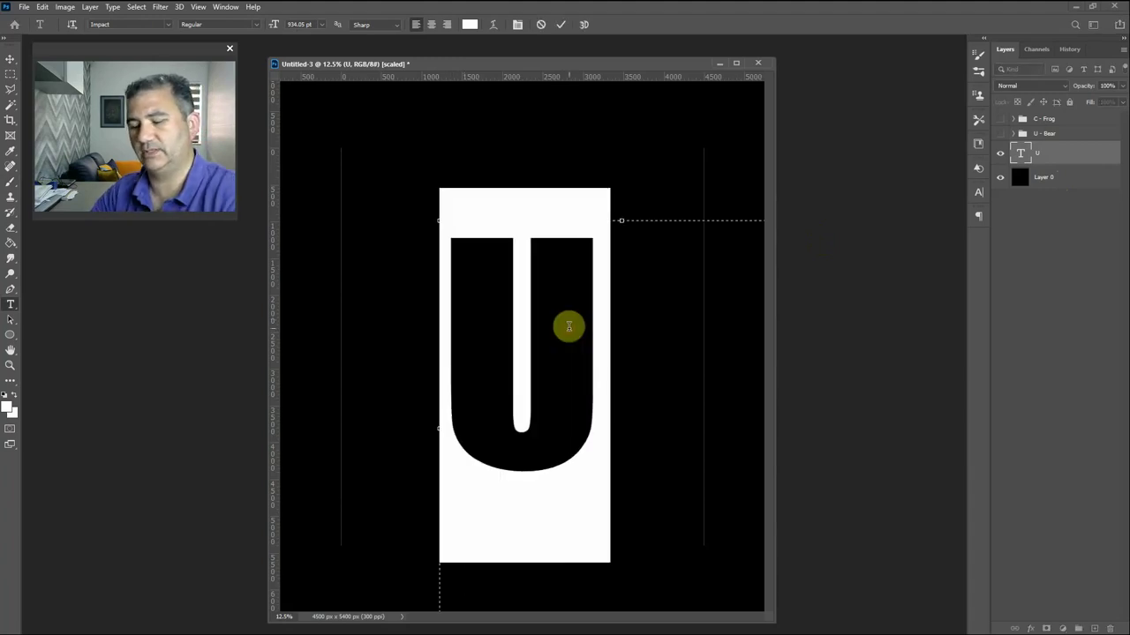
{"action": "type", "text": "T"}
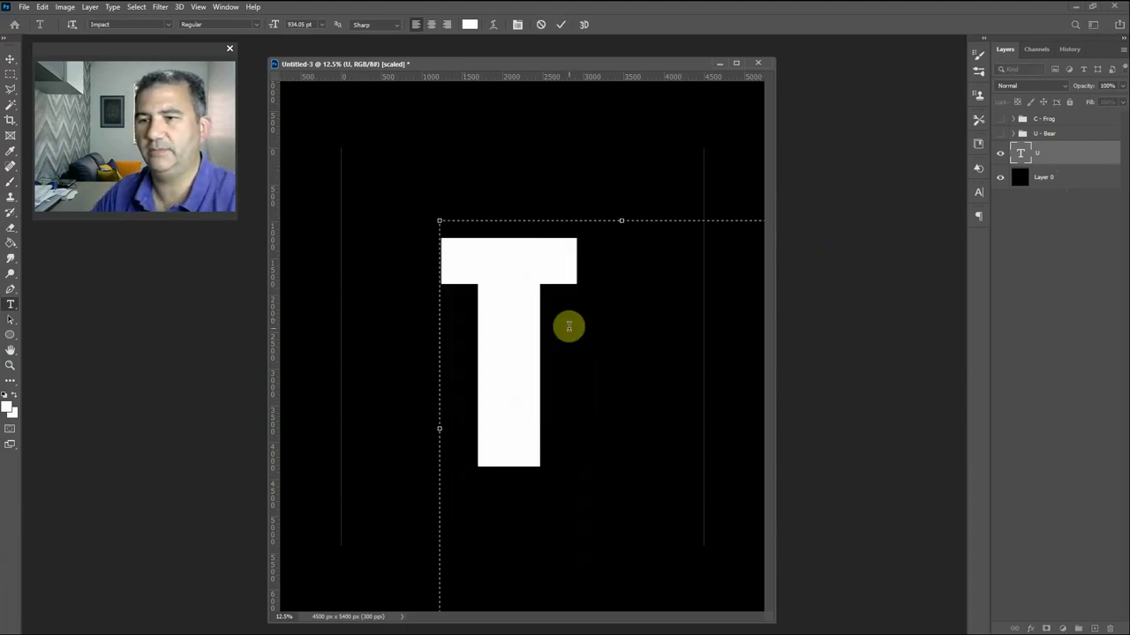
{"action": "left_click", "coordinate": [11, 58]}
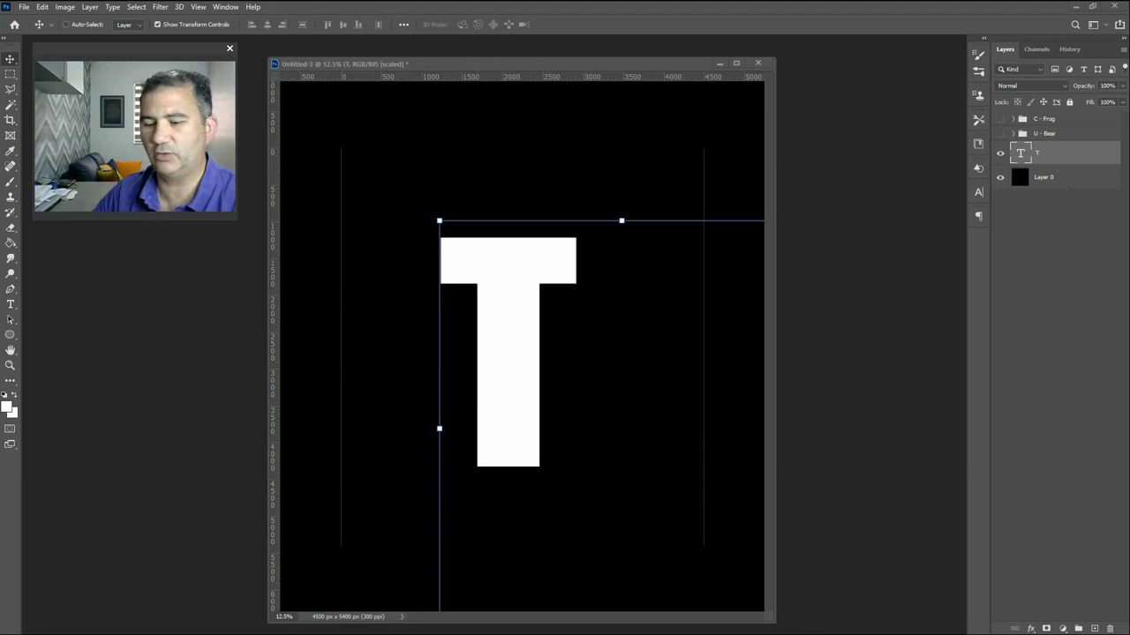
- Place the NaturalWoodlandFriends-15 dragonfly over the T's crossbar, rotating it about 13.7° counterclockwise with its head above the letter
{"action": "left_click_drag", "start_coordinate": [1059, 305], "coordinate": [655, 295]}
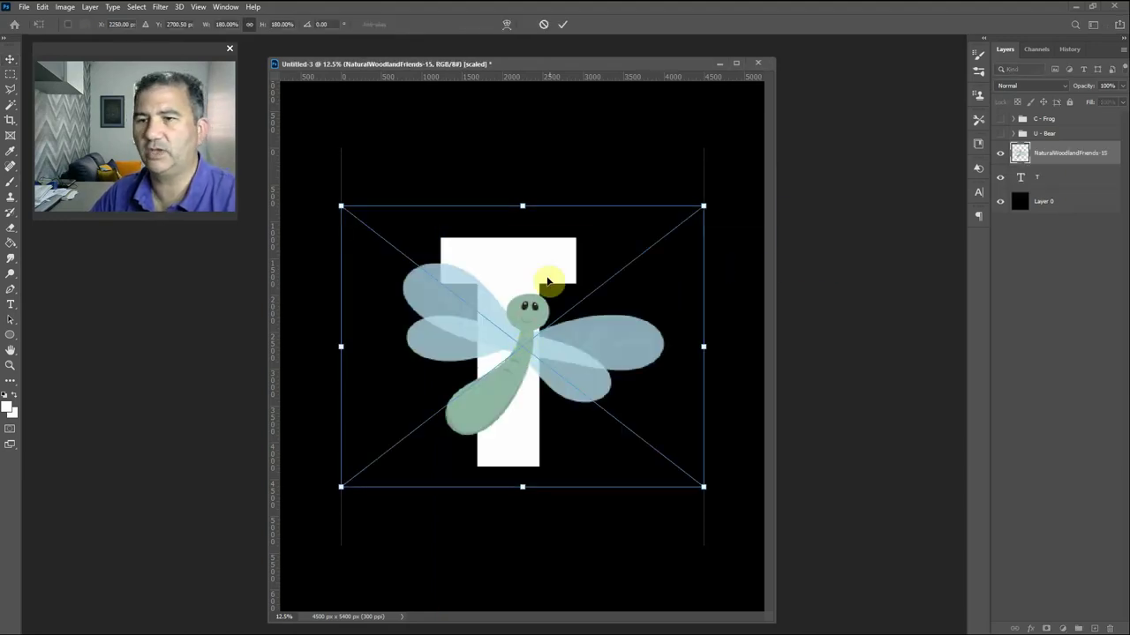
{"action": "left_click_drag", "start_coordinate": [595, 371], "coordinate": [585, 286]}
{"action": "left_click_drag", "start_coordinate": [746, 283], "coordinate": [701, 249]}
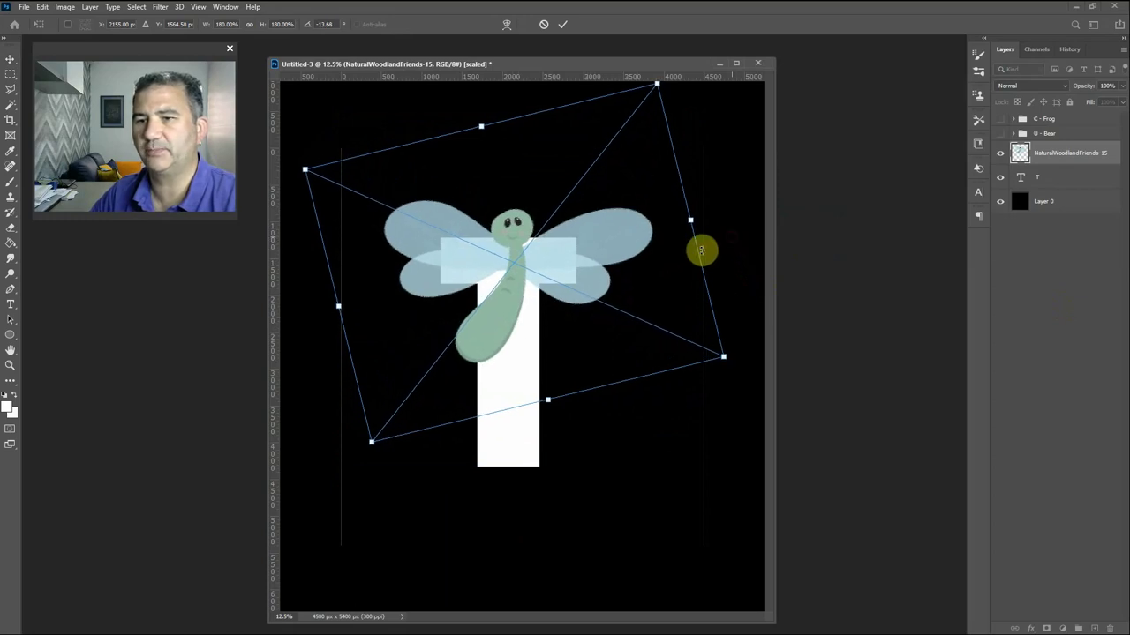
{"action": "left_click_drag", "start_coordinate": [520, 281], "coordinate": [519, 278]}
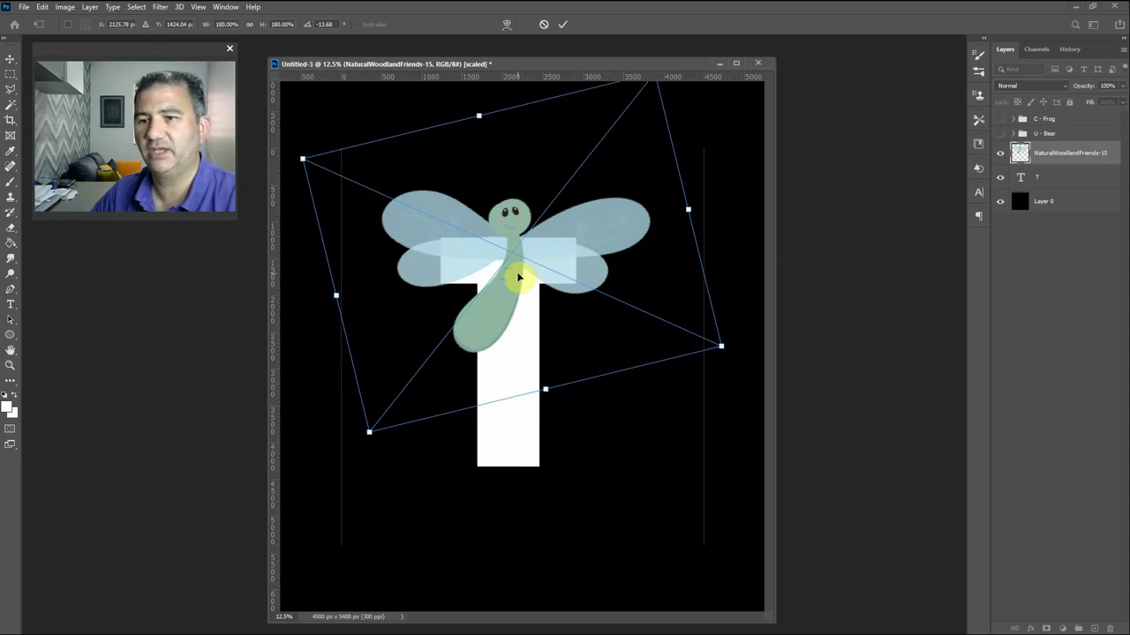
{"action": "key", "text": "Escape"}
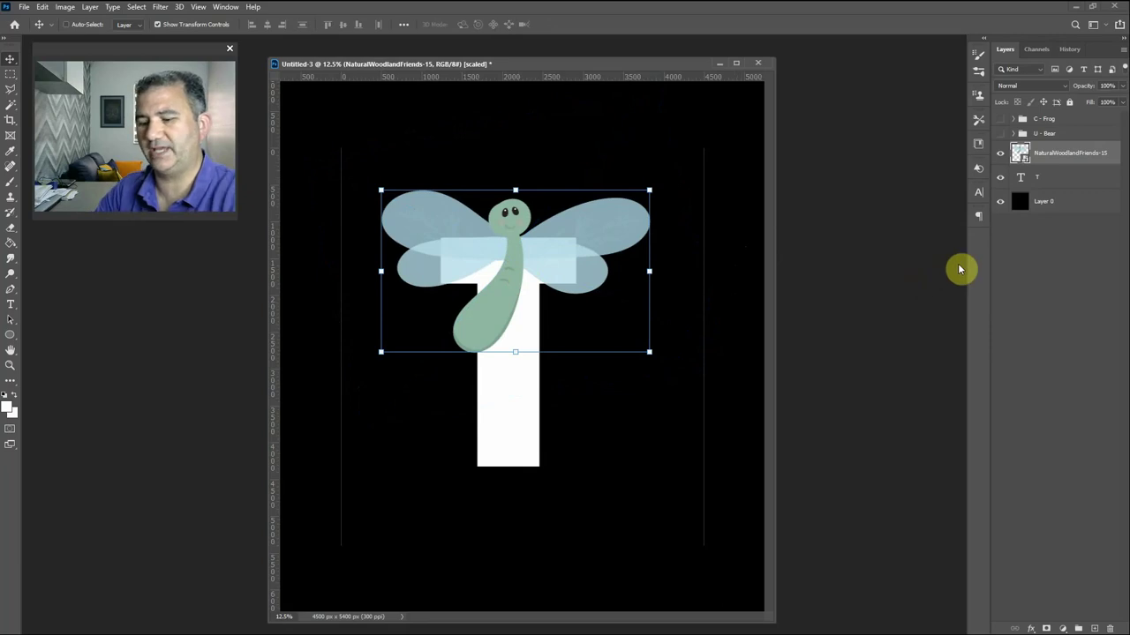
- Duplicate the dragonfly layer, hide the copy, and clip the original dragonfly to the letter T
{"action": "key", "text": "ctrl+j"}
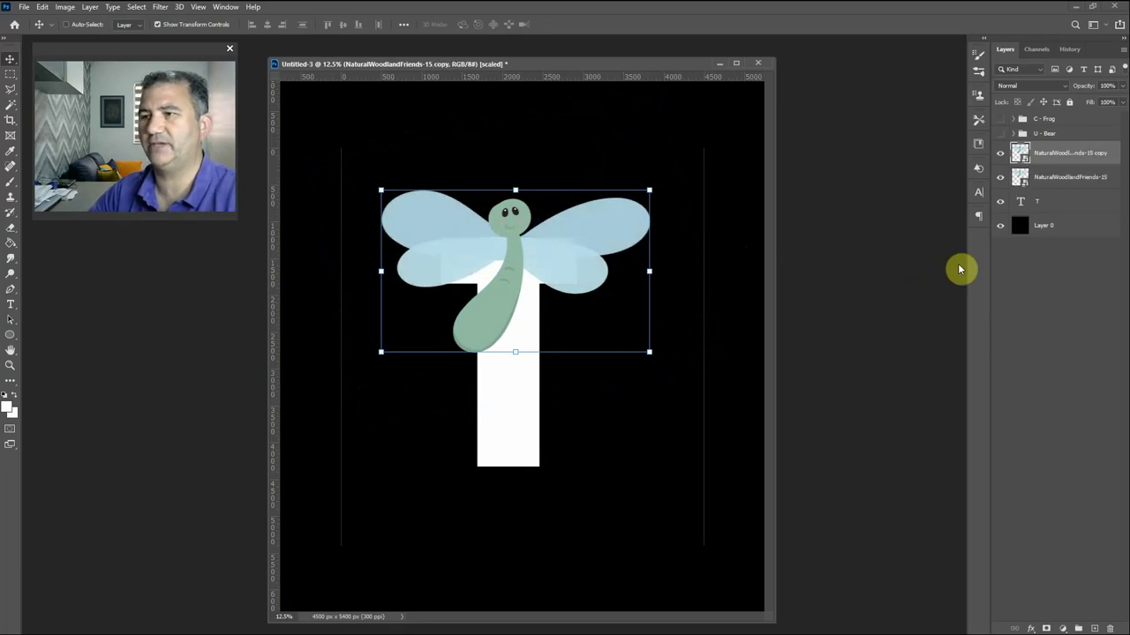
{"action": "left_click", "coordinate": [1001, 154]}
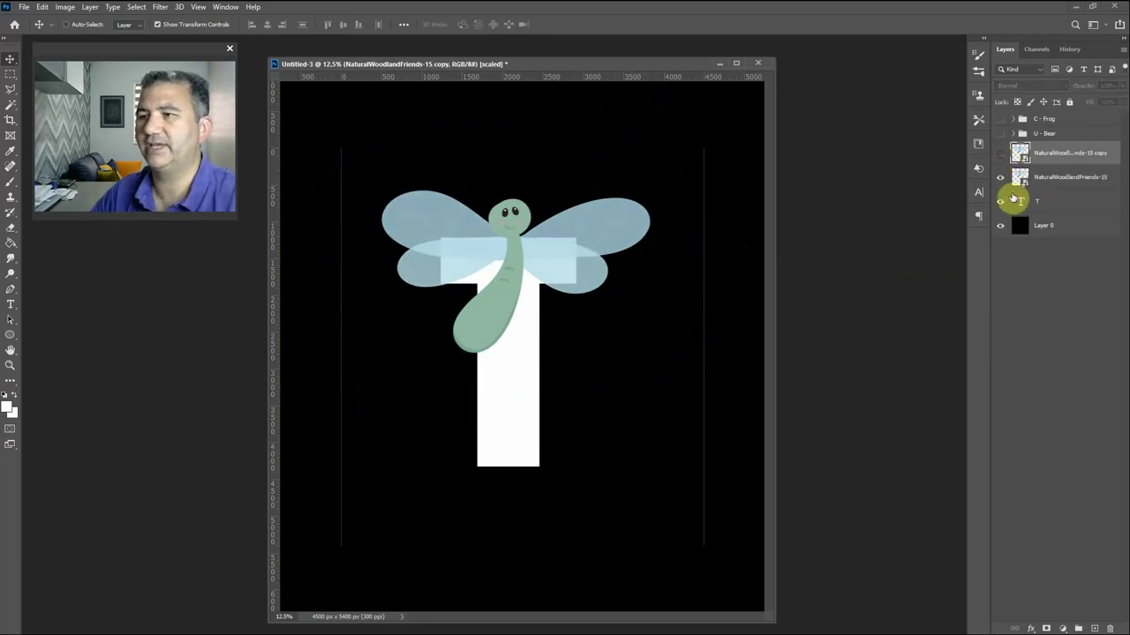
{"action": "left_click", "coordinate": [1059, 183]}
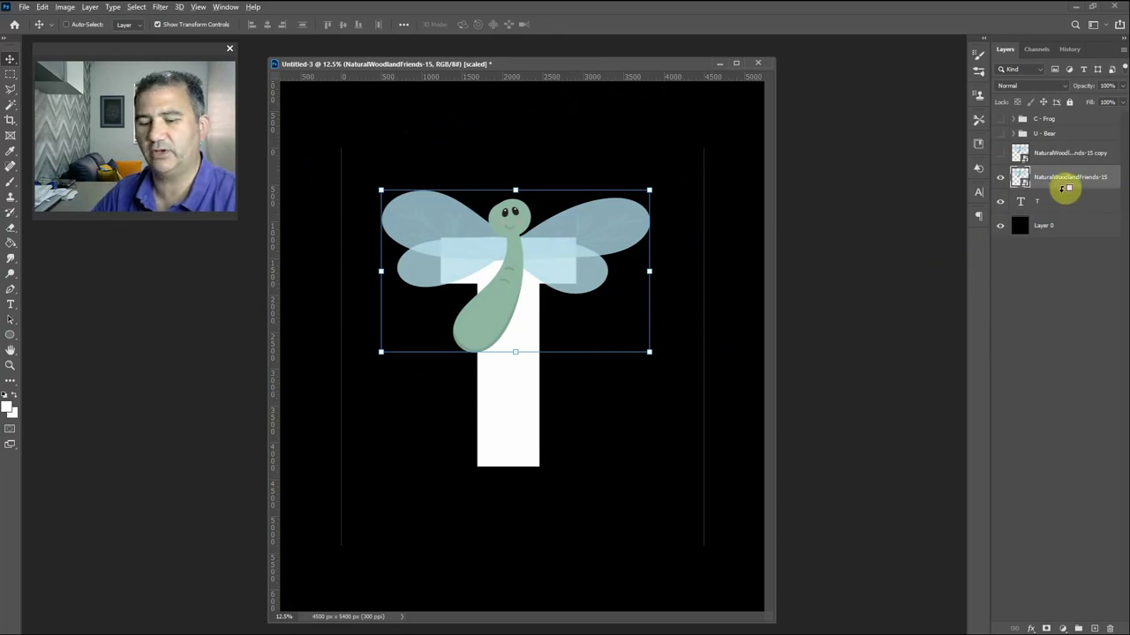
{"action": "left_click", "coordinate": [1063, 188], "text": "alt"}
{"action": "key", "text": "ctrl+plus"}
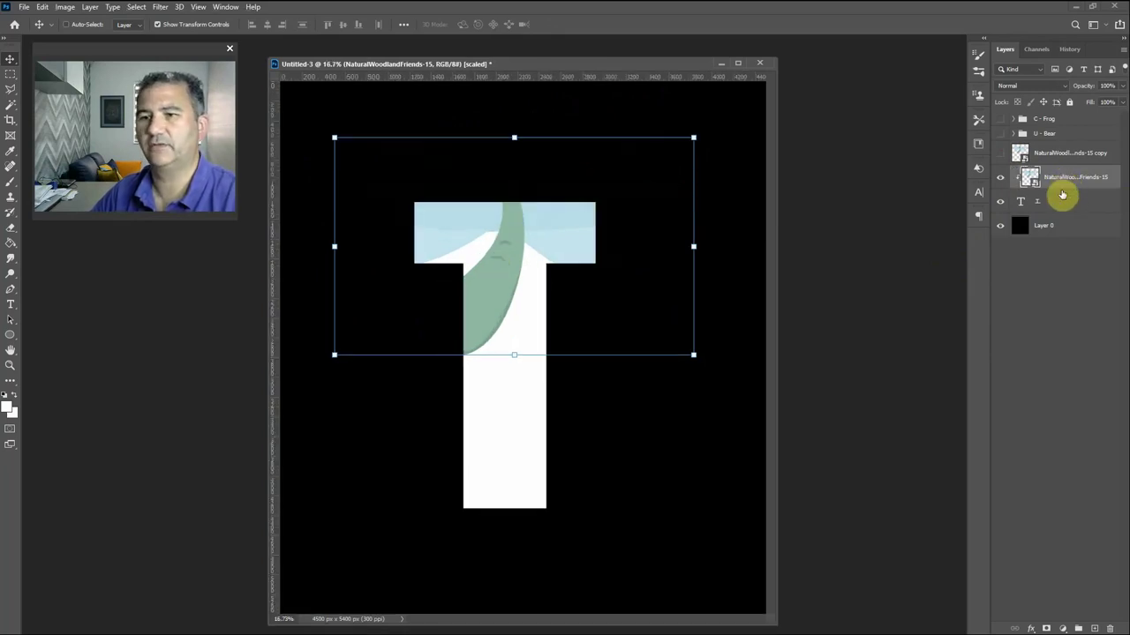
- Show the dragonfly copy and give it a layer mask inverted to black
{"action": "left_click", "coordinate": [999, 156]}
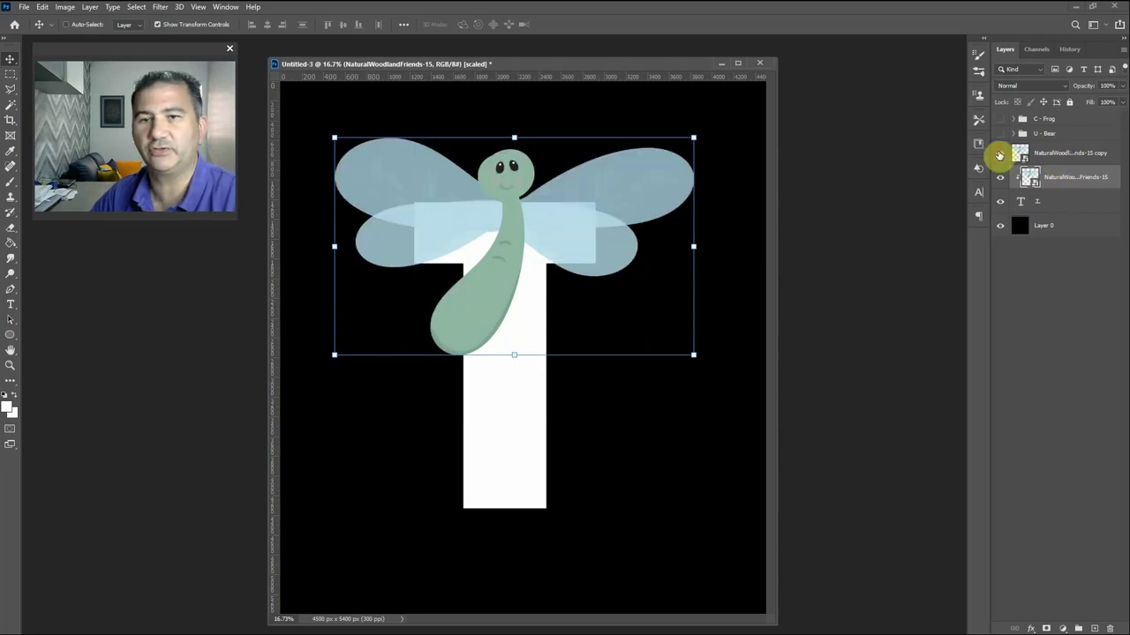
{"action": "left_click", "coordinate": [1053, 155]}
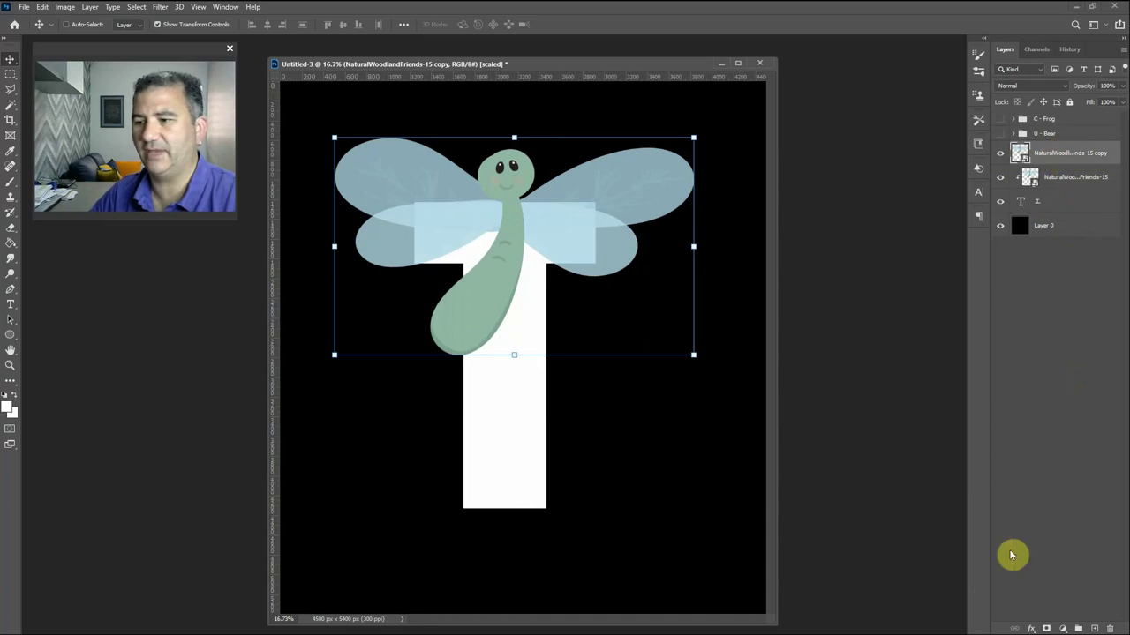
{"action": "left_click", "coordinate": [1045, 628]}
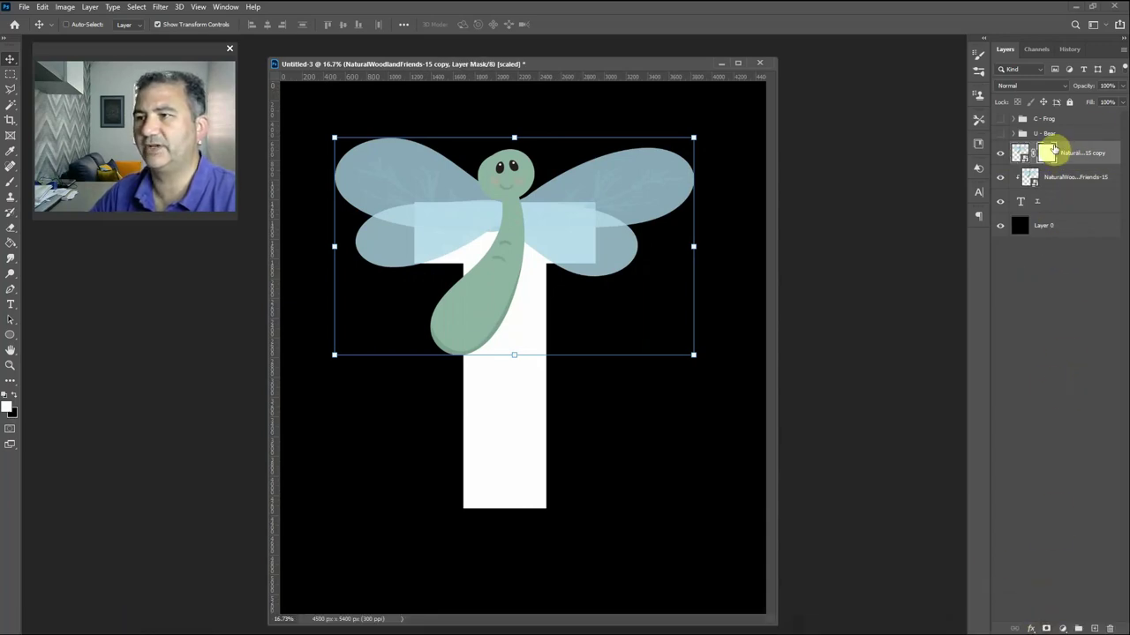
{"action": "left_click", "coordinate": [1047, 155]}
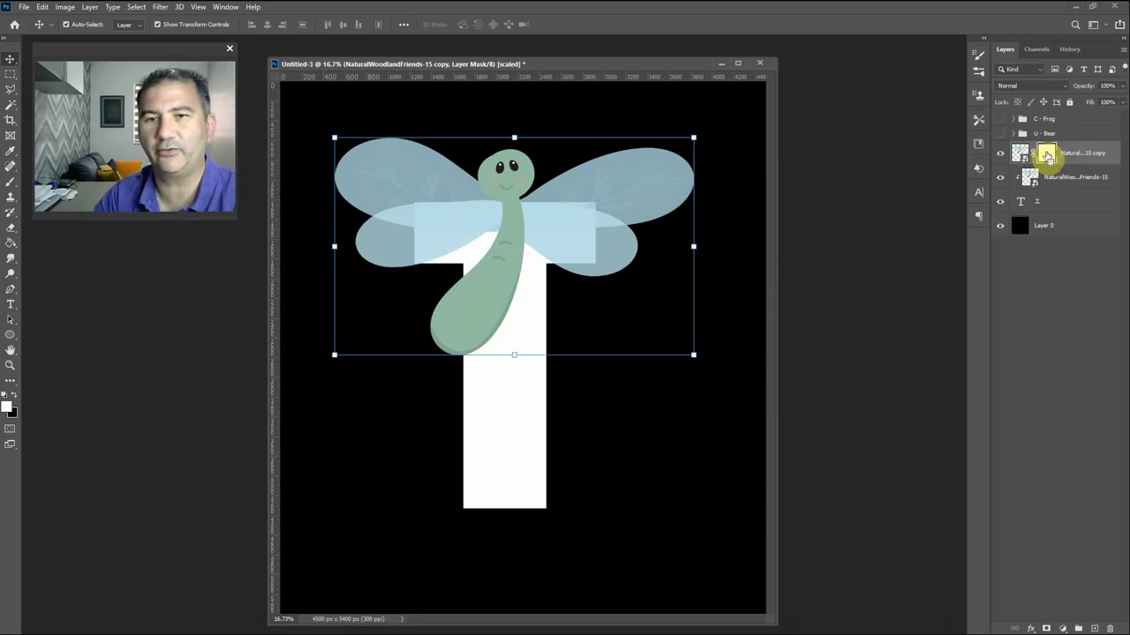
{"action": "key", "text": "ctrl+i"}
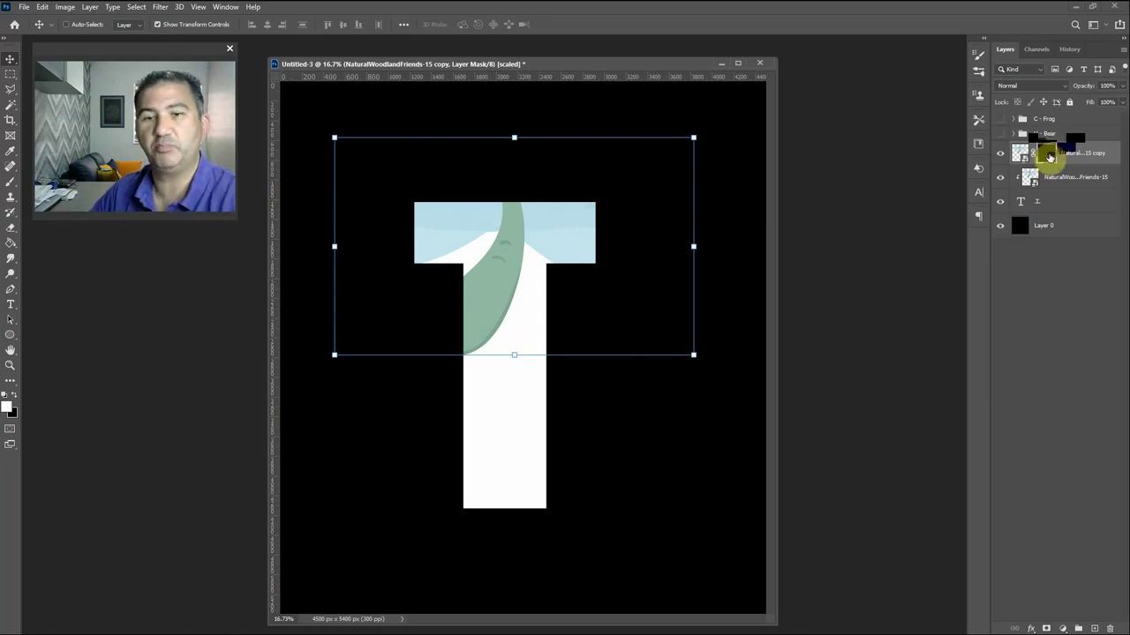
- Load the dragonfly's outline as a selection and paint white on the copy's mask with a 900 px brush to reveal head, wings and tail
{"action": "key", "text": "b"}
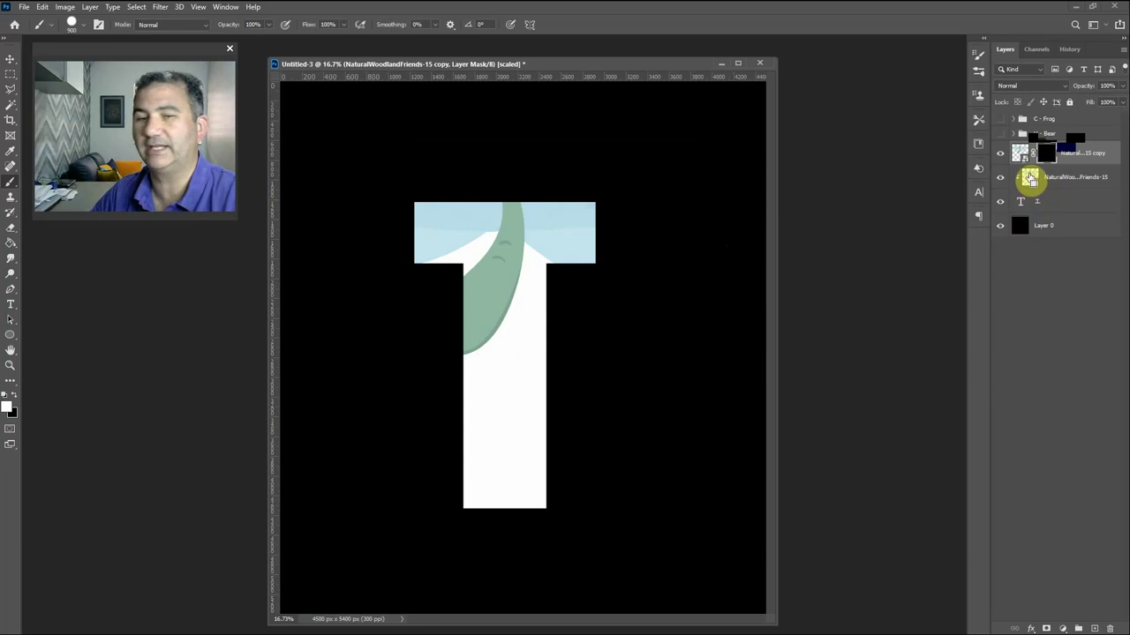
{"action": "left_click", "coordinate": [1030, 178], "text": "ctrl"}
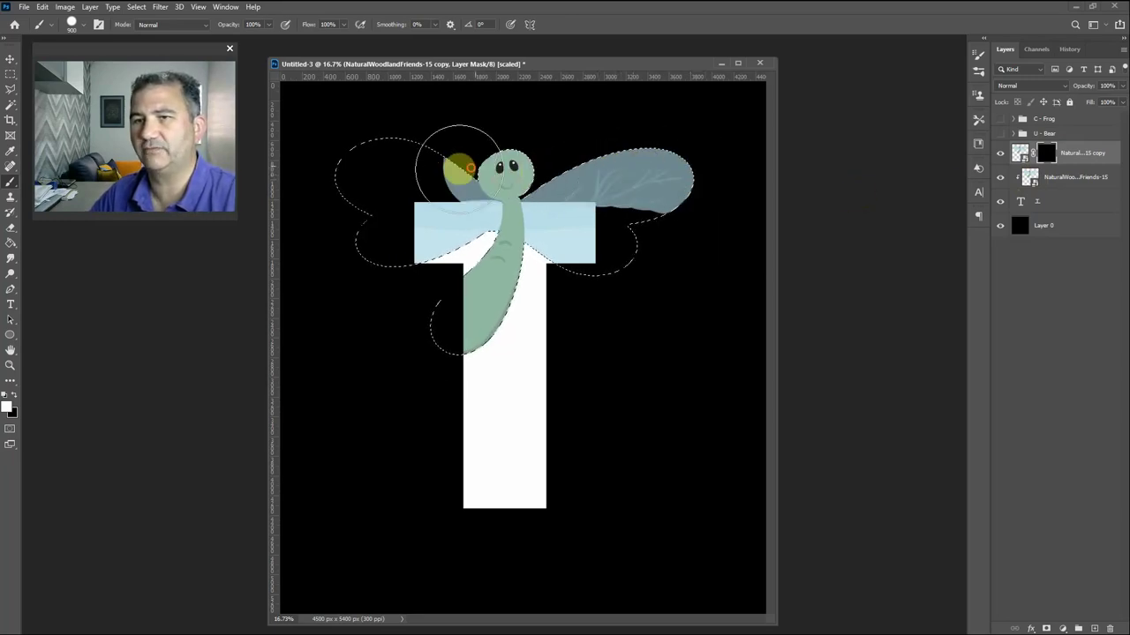
{"action": "left_click_drag", "start_coordinate": [458, 166], "coordinate": [466, 174]}
{"action": "mouse_move", "coordinate": [375, 134]}
{"action": "left_mouse_down"}
{"action": "mouse_move", "coordinate": [356, 155]}
{"action": "mouse_move", "coordinate": [428, 174]}
{"action": "left_mouse_up"}
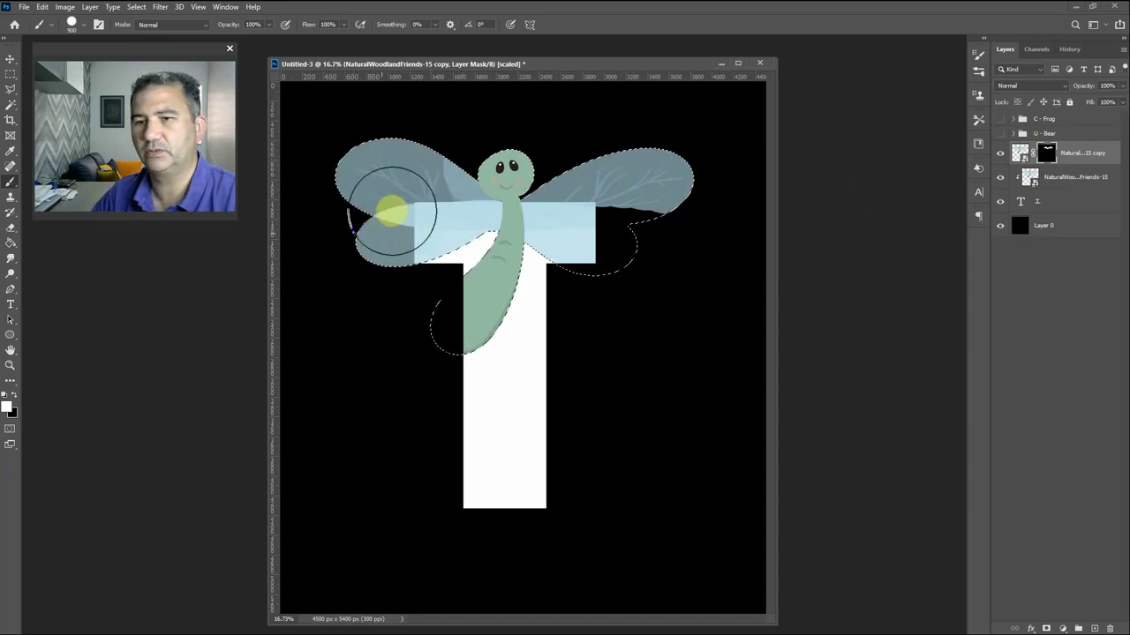
{"action": "mouse_move", "coordinate": [614, 187]}
{"action": "left_mouse_down"}
{"action": "mouse_move", "coordinate": [635, 206]}
{"action": "mouse_move", "coordinate": [590, 238]}
{"action": "left_mouse_up"}
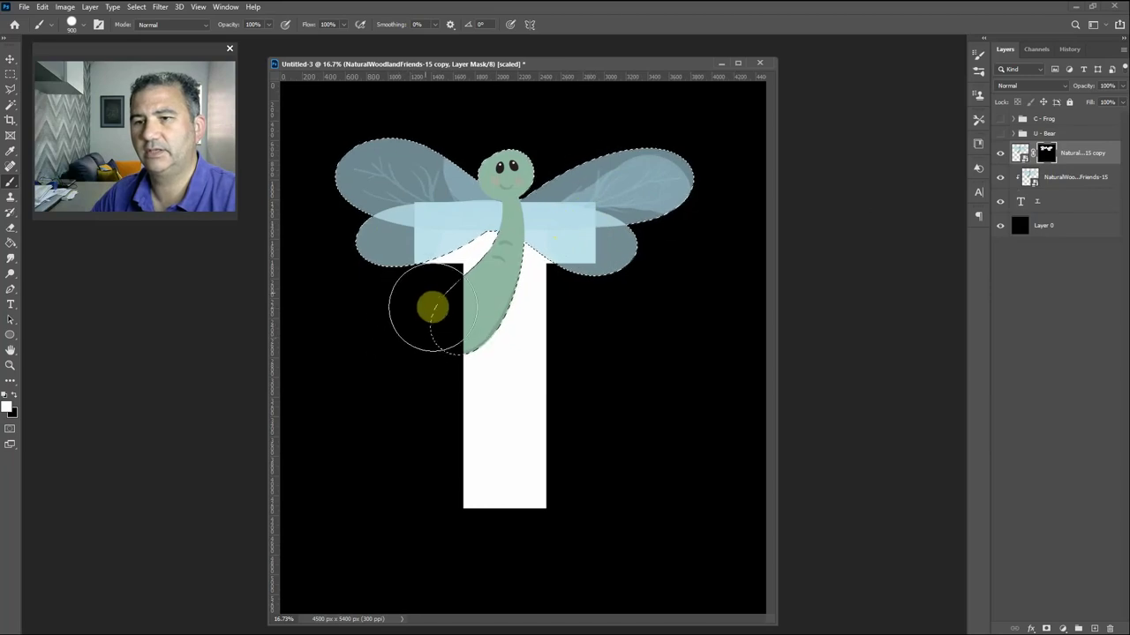
{"action": "left_click_drag", "start_coordinate": [450, 318], "coordinate": [449, 327]}
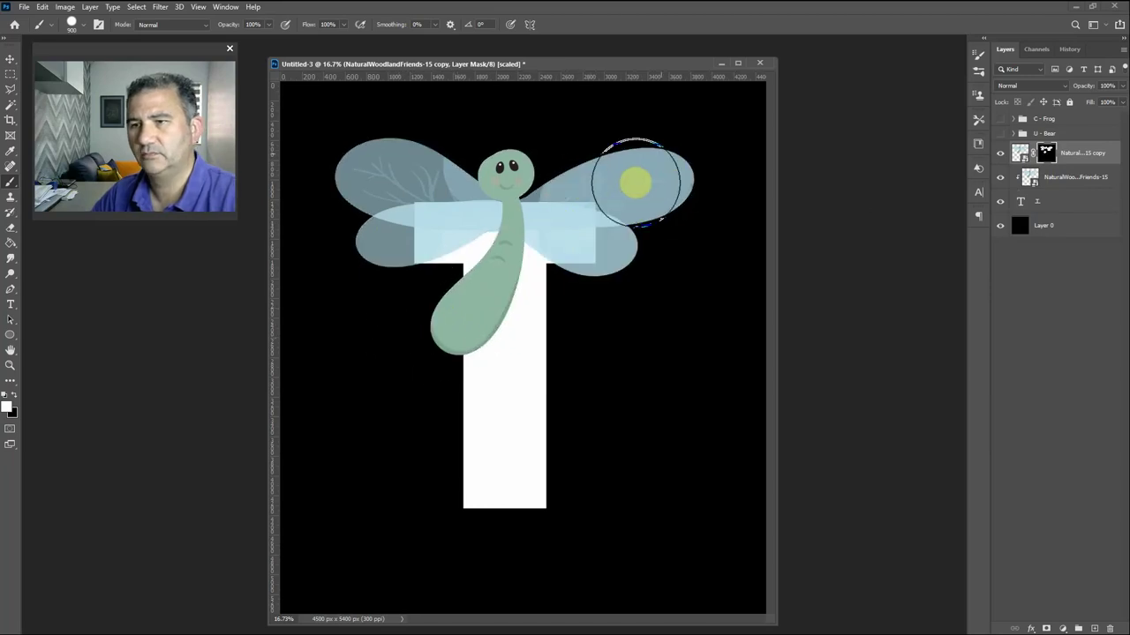
{"action": "mouse_move", "coordinate": [651, 178]}
{"action": "left_mouse_down"}
{"action": "mouse_move", "coordinate": [477, 217]}
{"action": "mouse_move", "coordinate": [397, 181]}
{"action": "mouse_move", "coordinate": [320, 185]}
{"action": "mouse_move", "coordinate": [394, 201]}
{"action": "mouse_move", "coordinate": [413, 216]}
{"action": "mouse_move", "coordinate": [402, 228]}
{"action": "mouse_move", "coordinate": [373, 232]}
{"action": "mouse_move", "coordinate": [456, 168]}
{"action": "mouse_move", "coordinate": [442, 147]}
{"action": "mouse_move", "coordinate": [349, 214]}
{"action": "mouse_move", "coordinate": [503, 217]}
{"action": "mouse_move", "coordinate": [639, 193]}
{"action": "mouse_move", "coordinate": [614, 209]}
{"action": "mouse_move", "coordinate": [531, 216]}
{"action": "mouse_move", "coordinate": [668, 210]}
{"action": "left_mouse_up"}
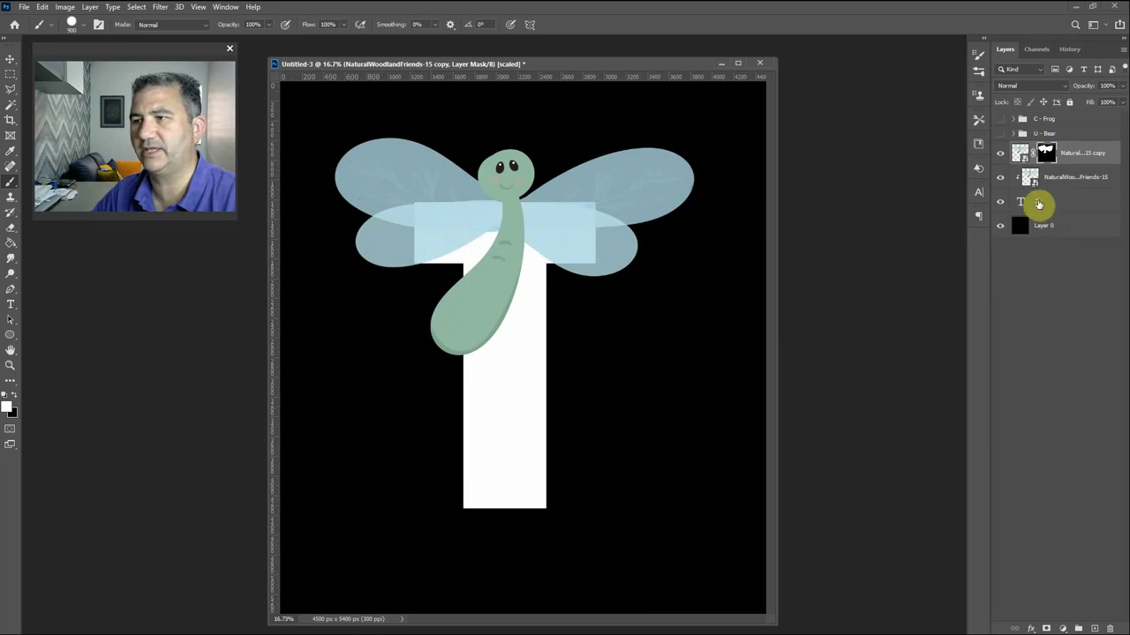
- Duplicate the letter T layer and group the duplicate with the two dragonfly layers
{"action": "left_click", "coordinate": [1036, 204]}
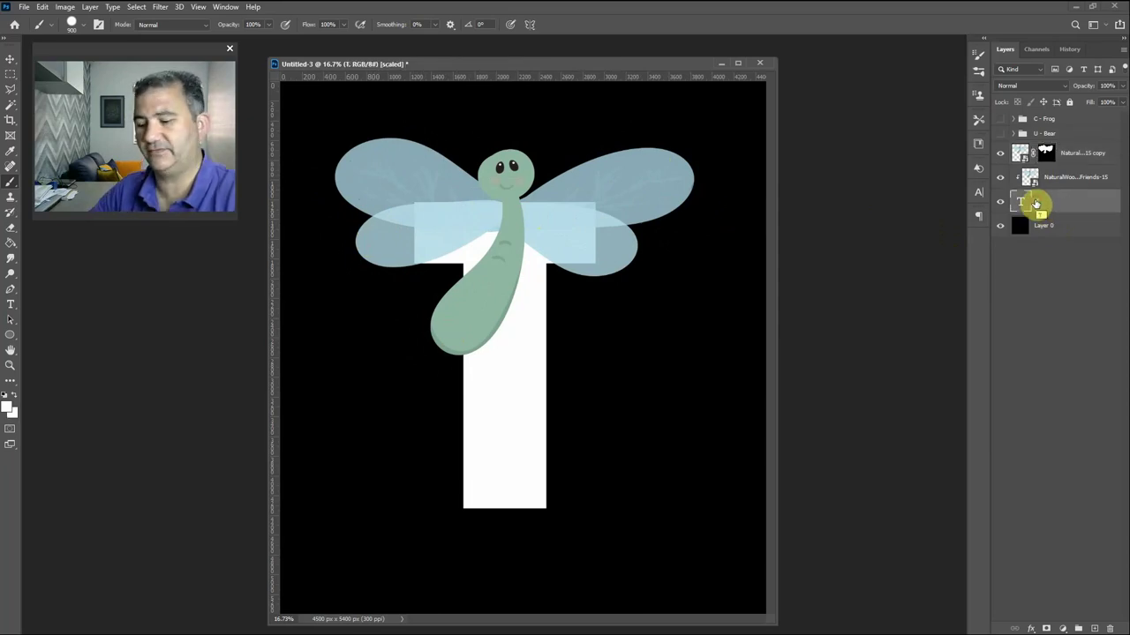
{"action": "key", "text": "ctrl+j"}
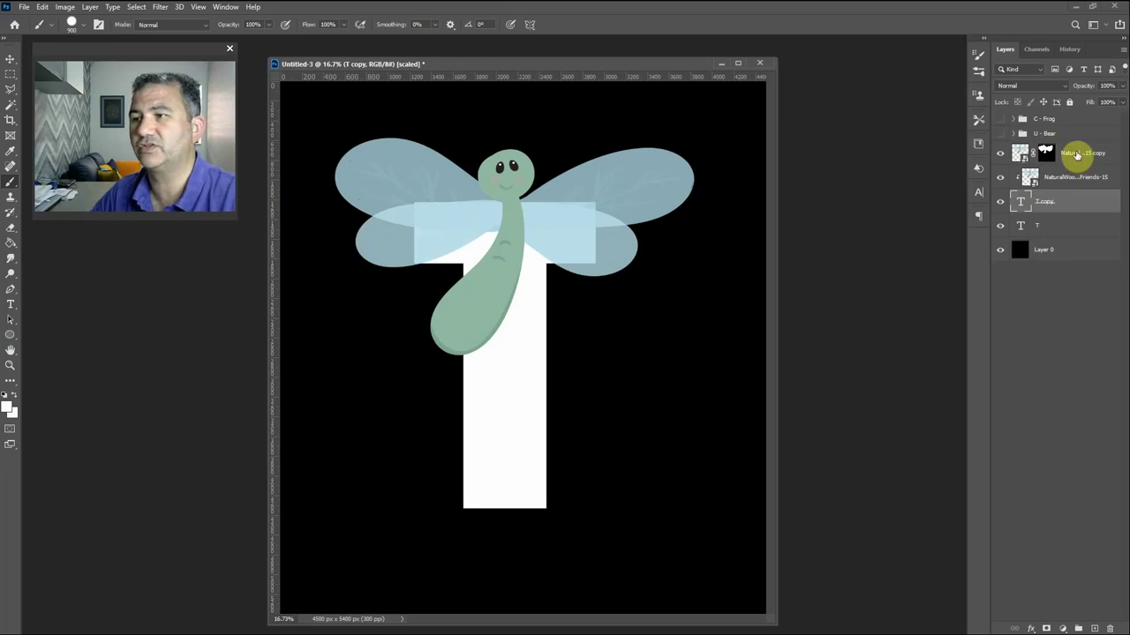
{"action": "left_click", "coordinate": [1075, 155], "text": "shift"}
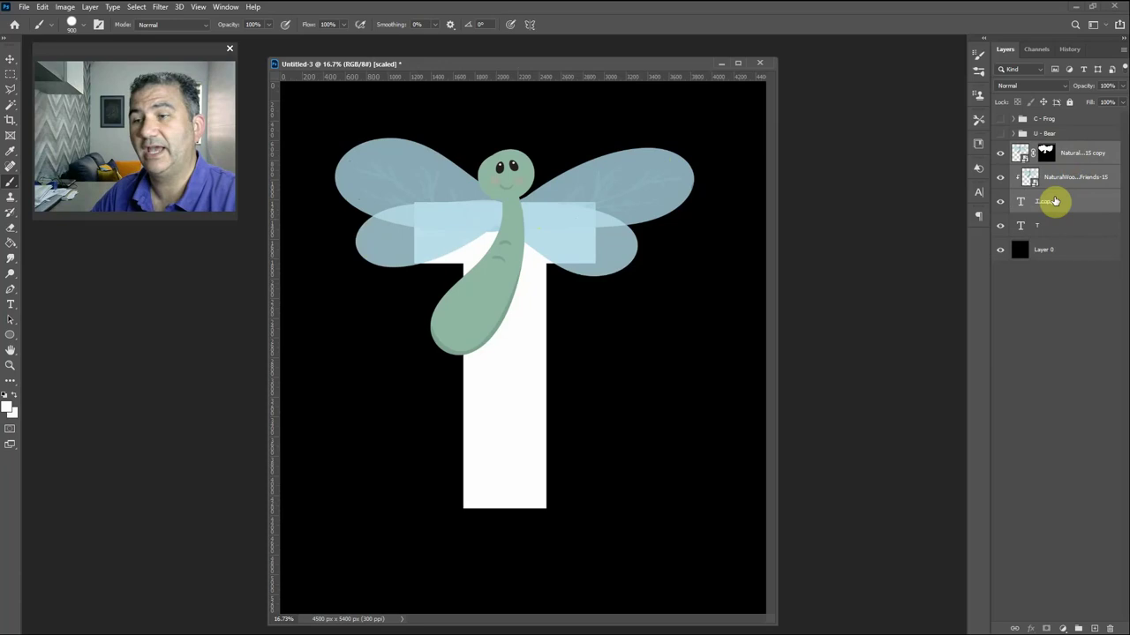
{"action": "key", "text": "ctrl+g"}
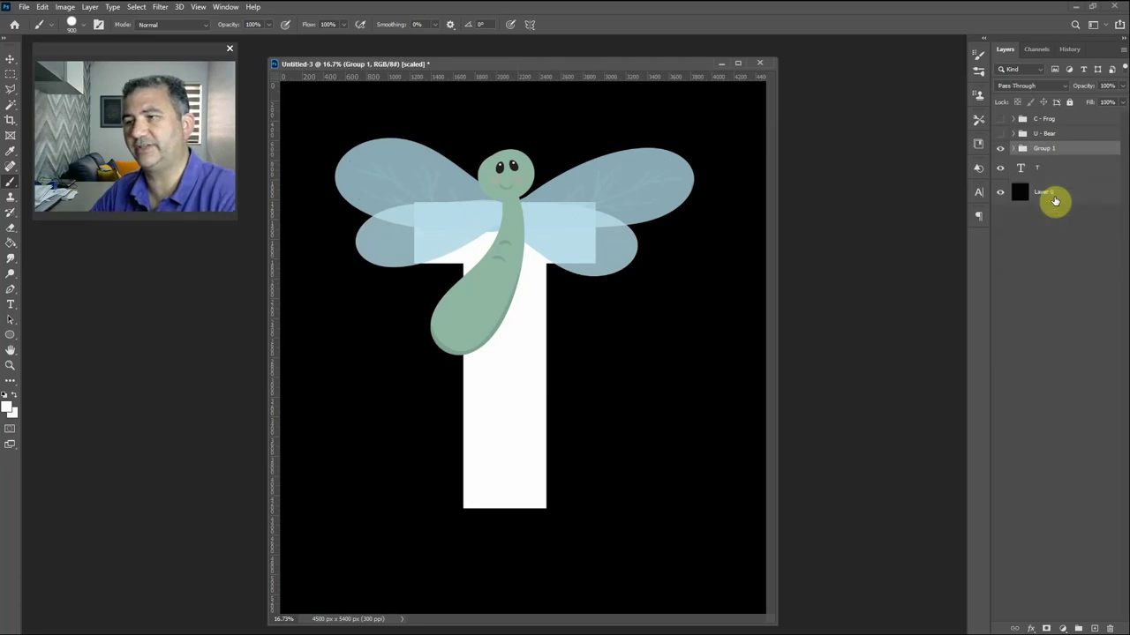
- Rename the new layer group T - Dragonfly and hide it
{"action": "double_click", "coordinate": [1044, 147]}
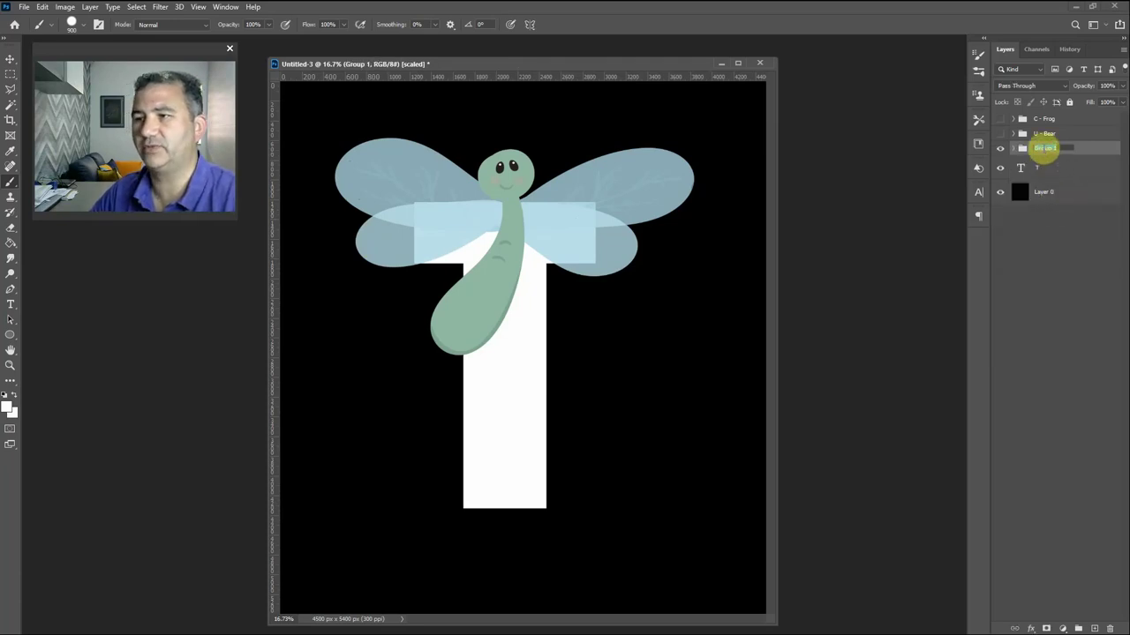
{"action": "type", "text": "T - Dragonfly"}
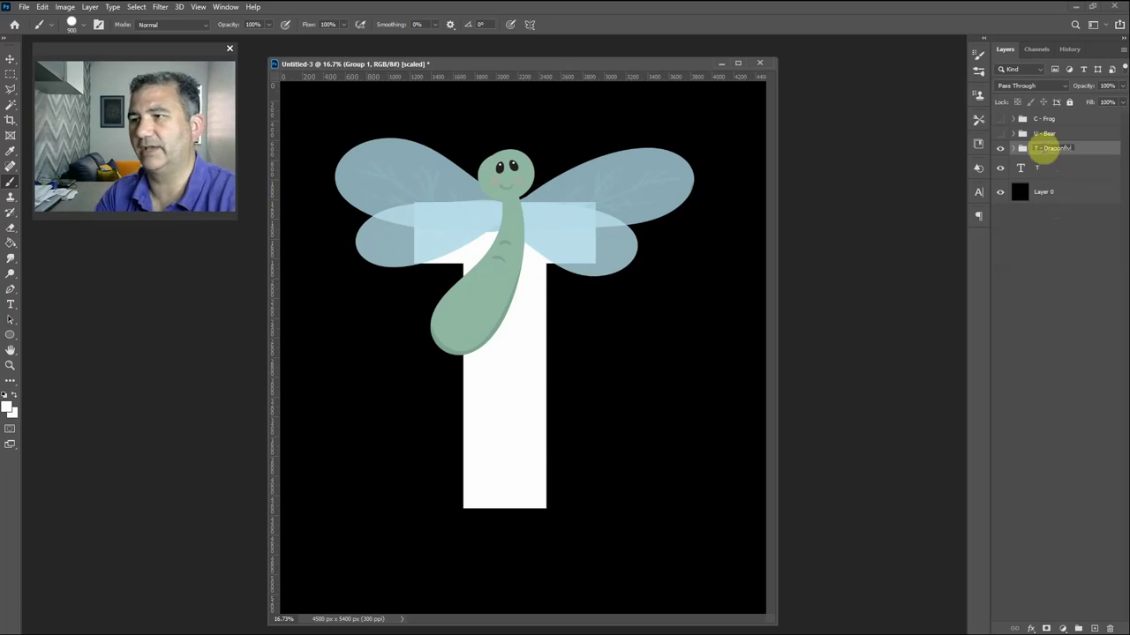
{"action": "key", "text": "Return"}
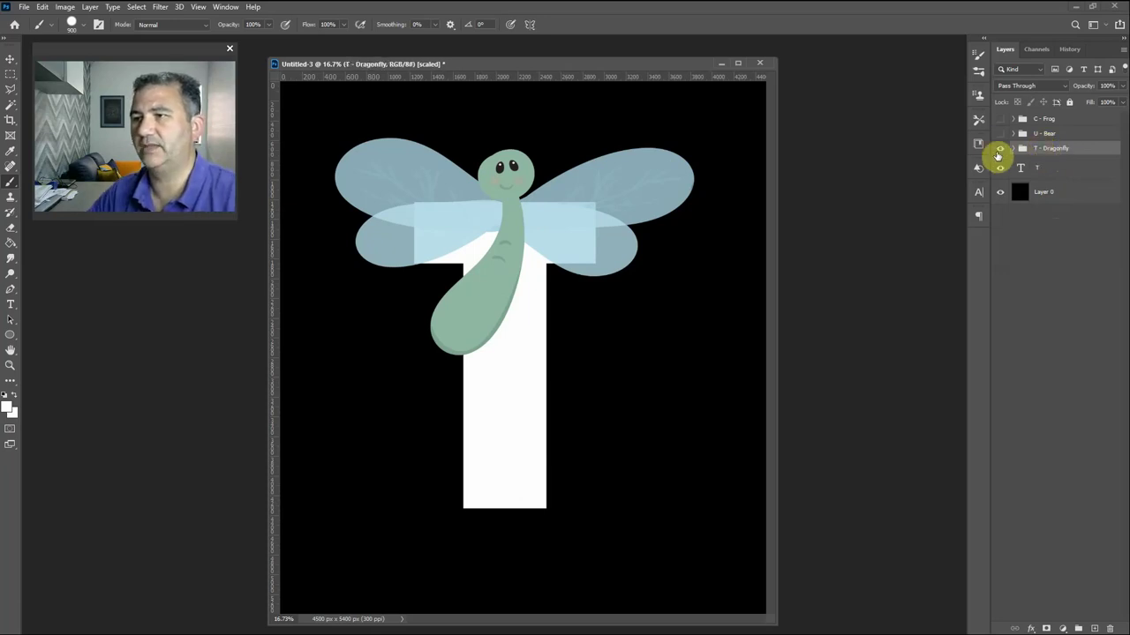
{"action": "left_click", "coordinate": [1000, 150]}
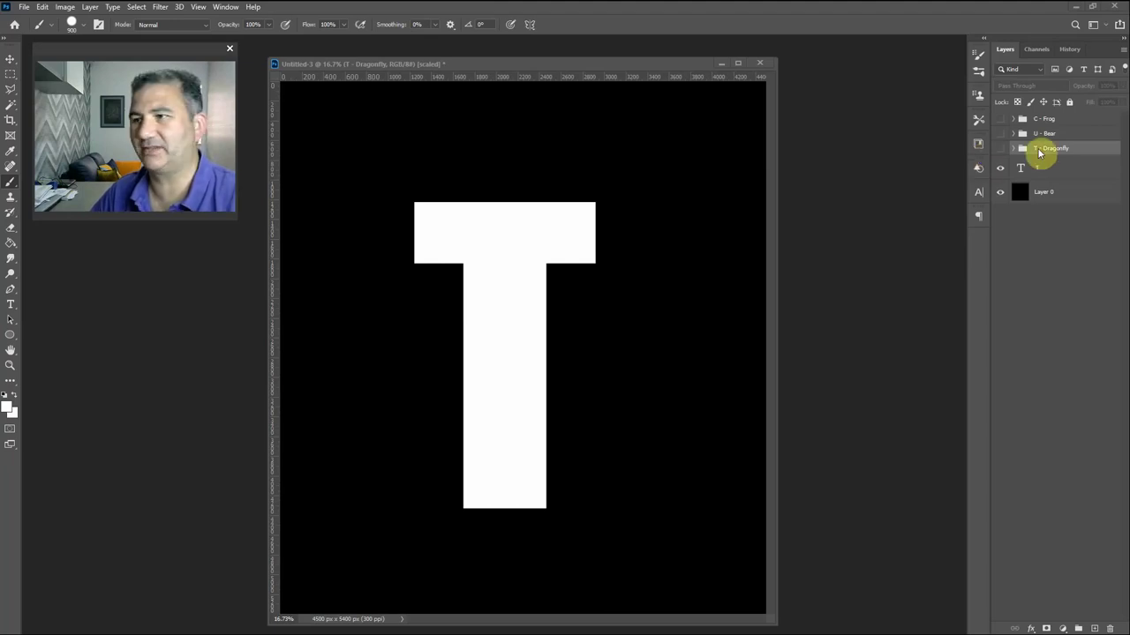
- Replace the letter T in the remaining text layer with E
{"action": "left_click", "coordinate": [1037, 169]}
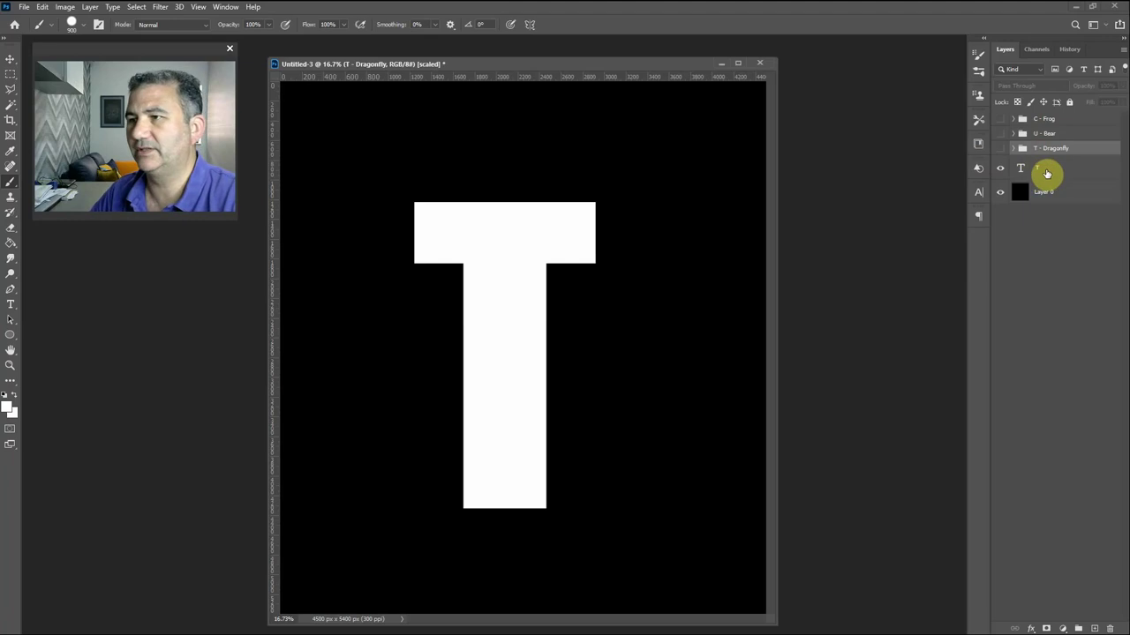
{"action": "left_click", "coordinate": [1046, 173]}
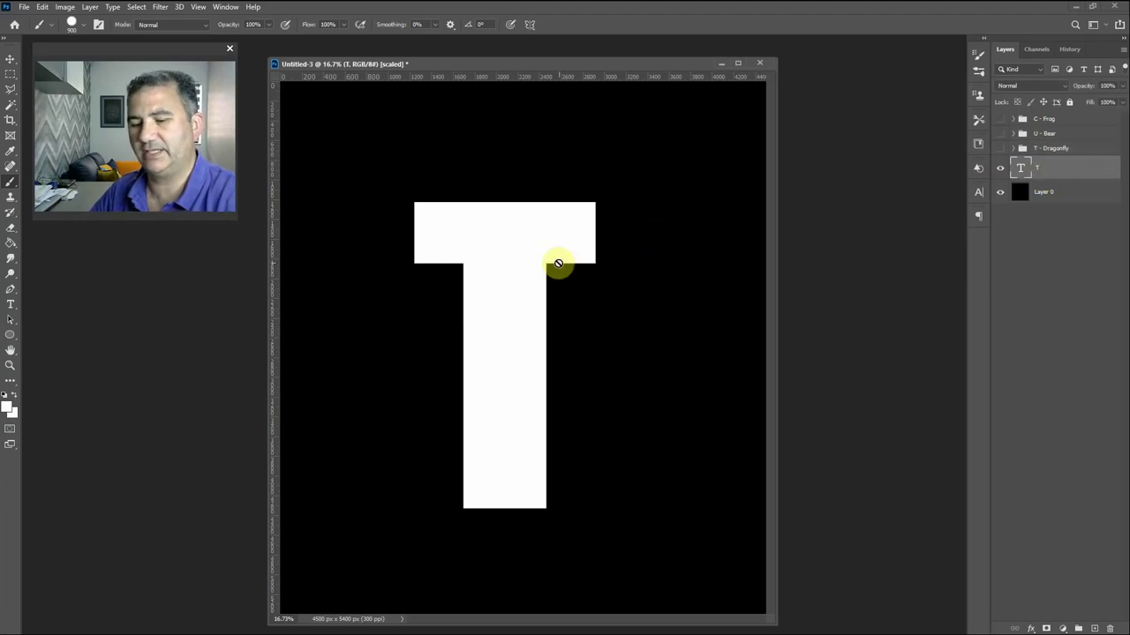
{"action": "key", "text": "t"}
{"action": "double_click", "coordinate": [426, 234]}
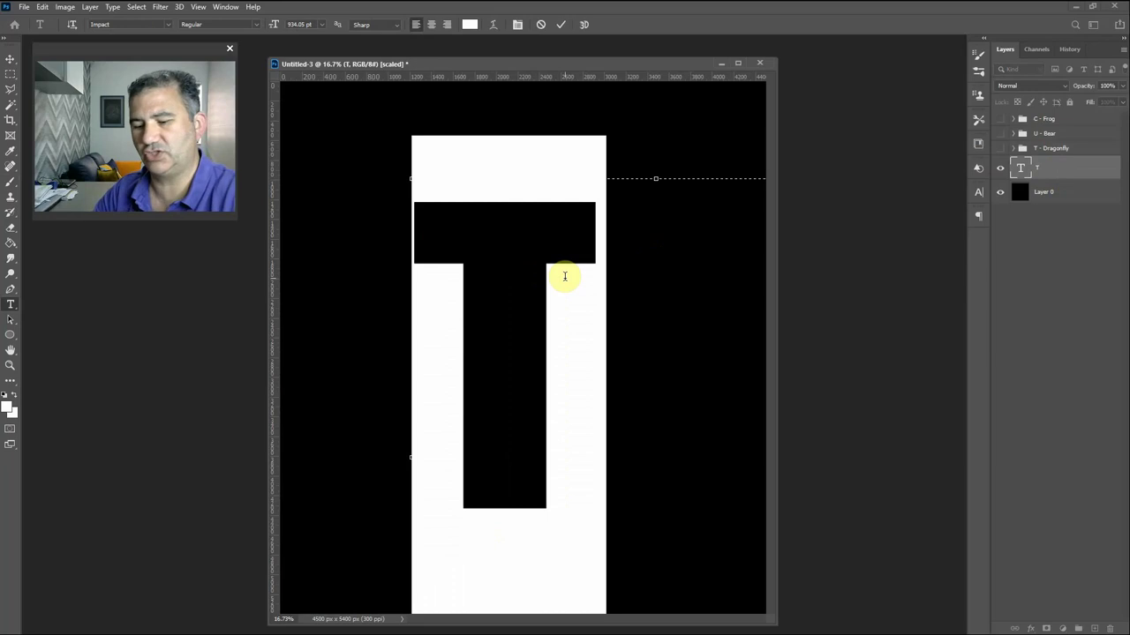
{"action": "type", "text": "E"}
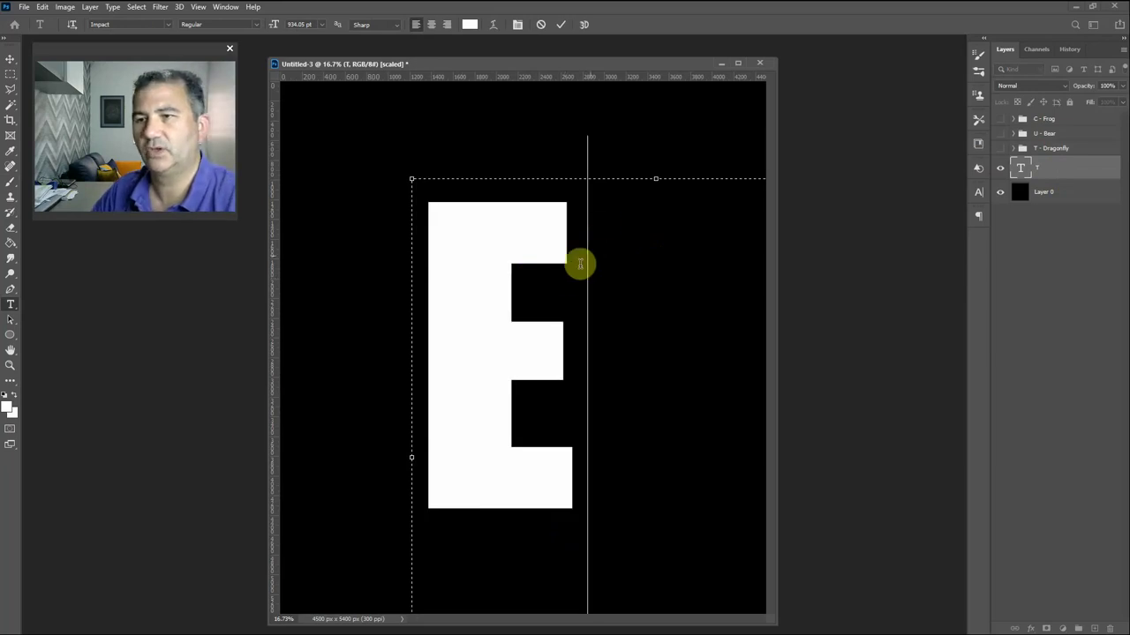
{"action": "left_click", "coordinate": [10, 58]}
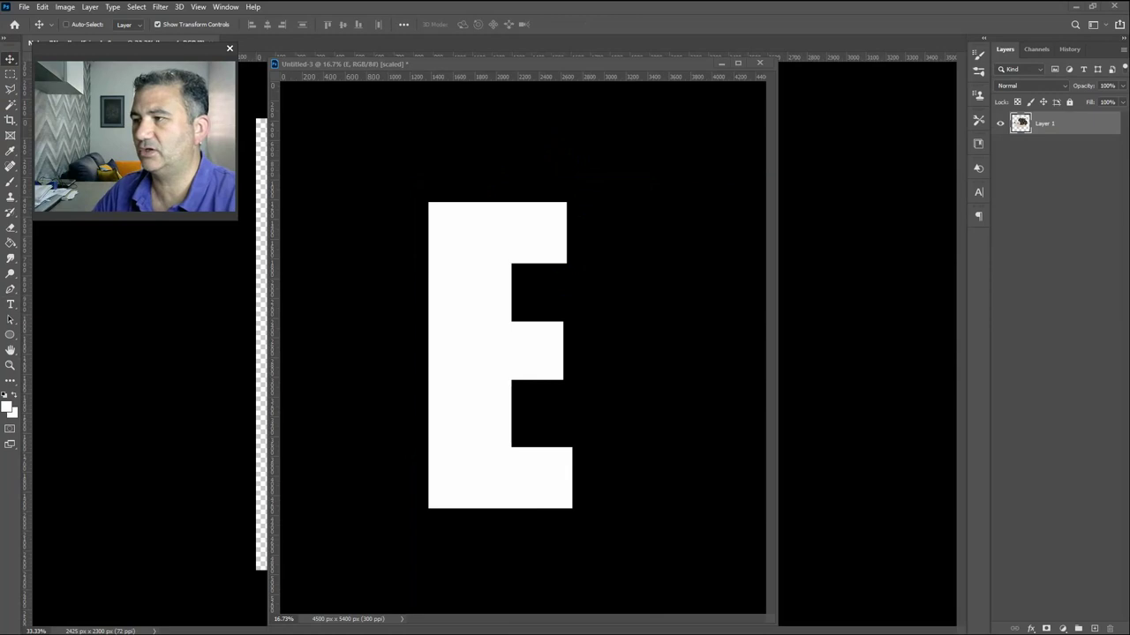
- Place the hedgehog illustration above the letter E, scale it to about 219% and position its body over the letter
{"action": "left_click", "coordinate": [469, 327]}
{"action": "left_click_drag", "start_coordinate": [474, 334], "coordinate": [475, 336]}
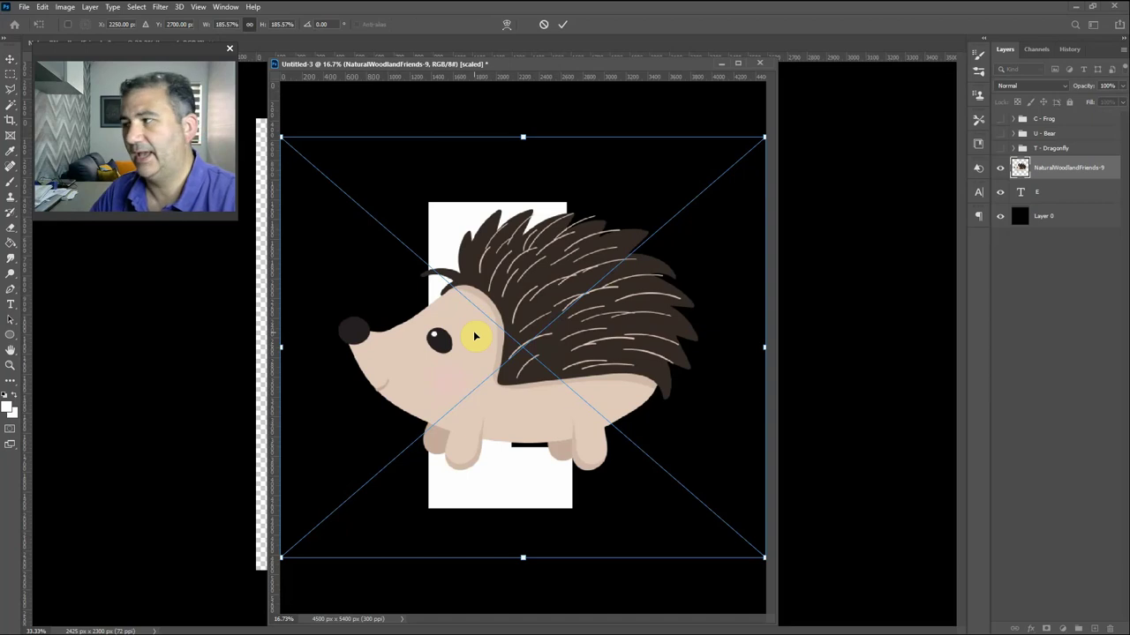
{"action": "left_click_drag", "start_coordinate": [538, 360], "coordinate": [505, 402]}
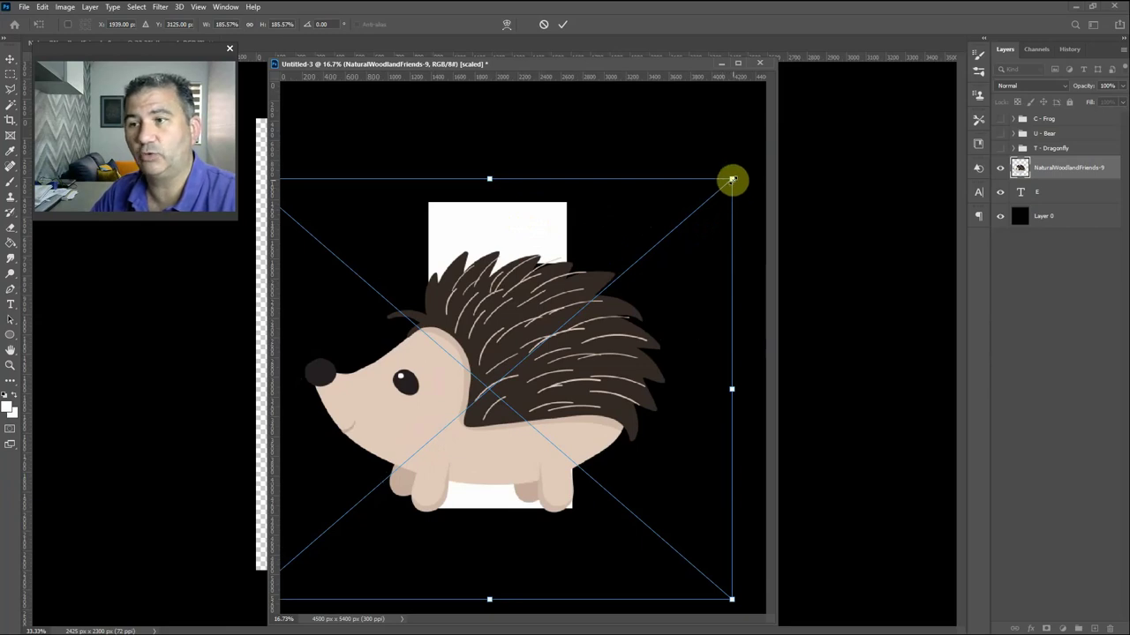
{"action": "left_click_drag", "start_coordinate": [732, 180], "coordinate": [843, 131]}
{"action": "left_click_drag", "start_coordinate": [594, 291], "coordinate": [562, 302]}
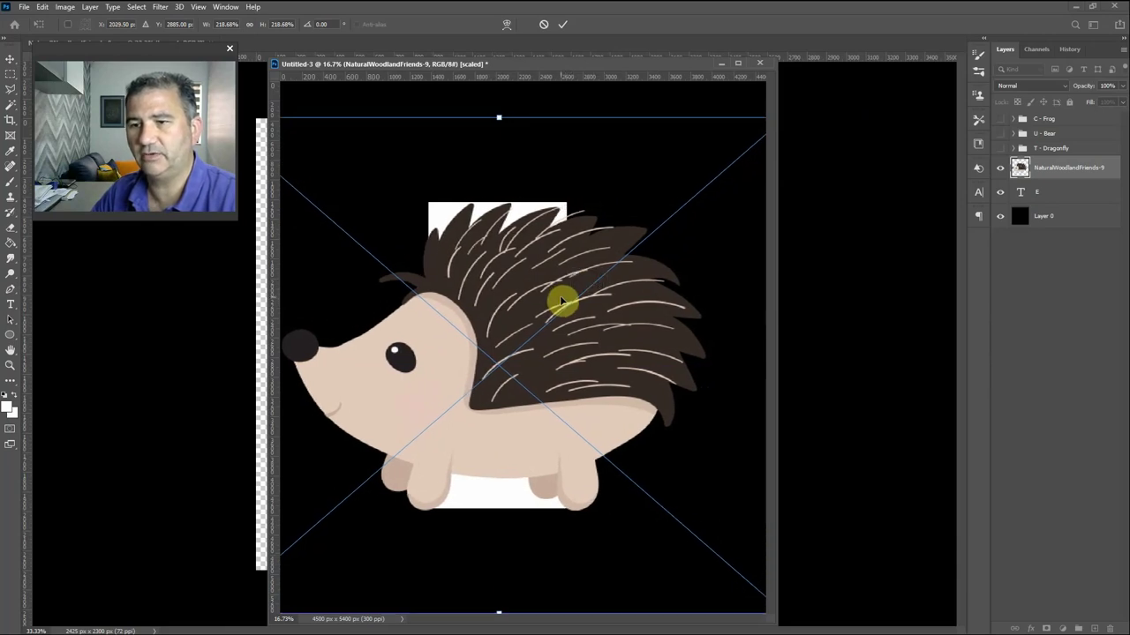
{"action": "key", "text": "Return"}
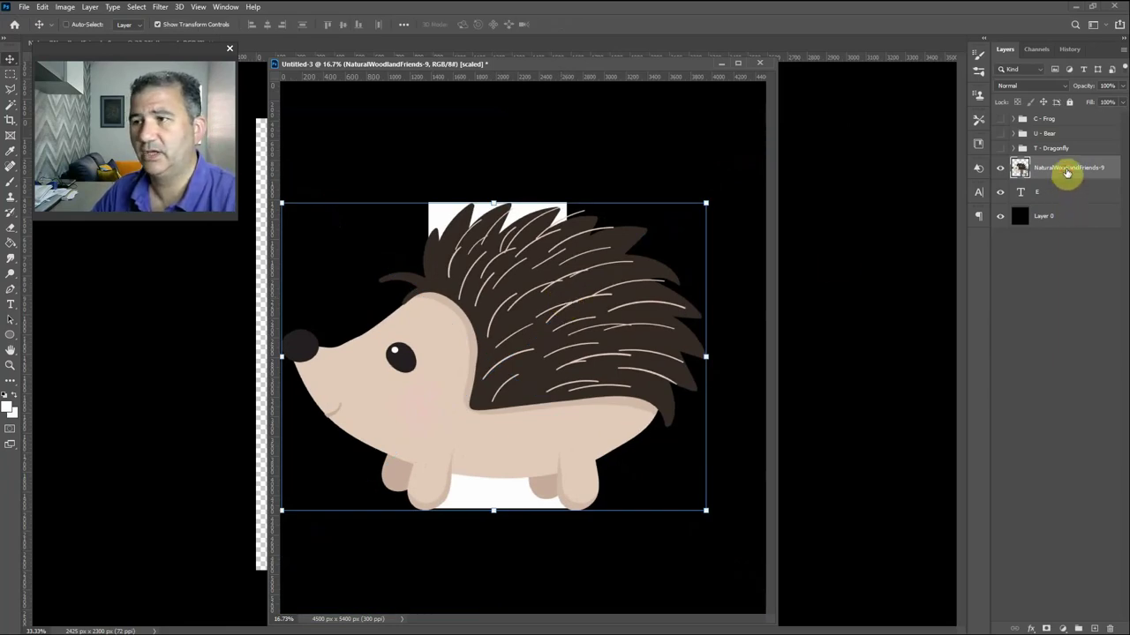
- Duplicate the hedgehog layer with the copy hidden and clip the original hedgehog layer to the letter E
{"action": "key", "text": "ctrl+j"}
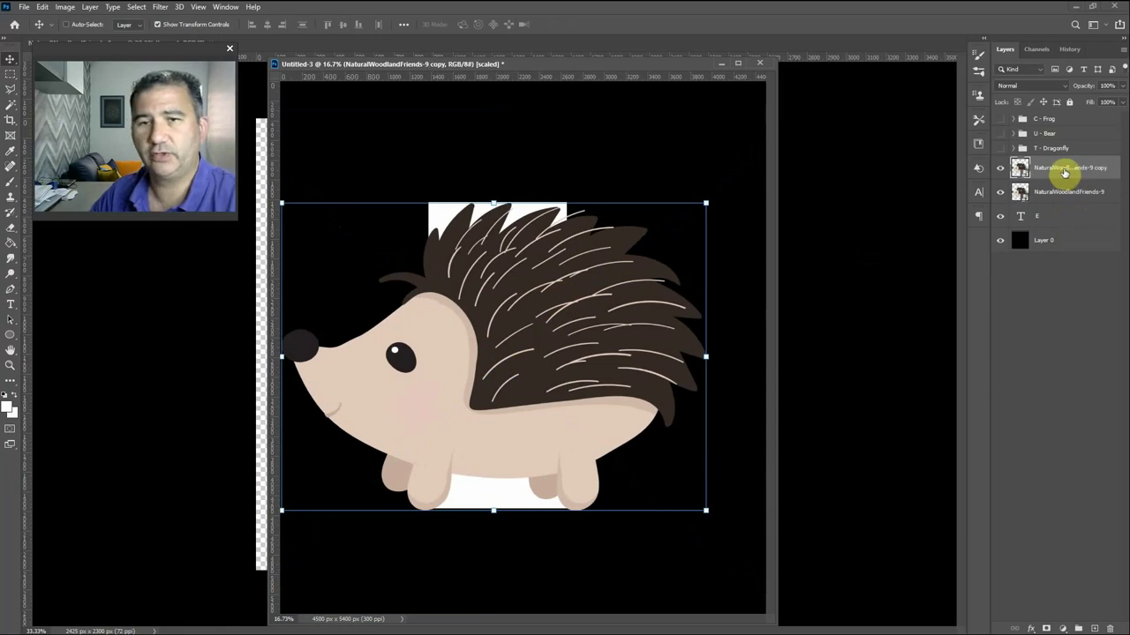
{"action": "left_click", "coordinate": [1000, 169]}
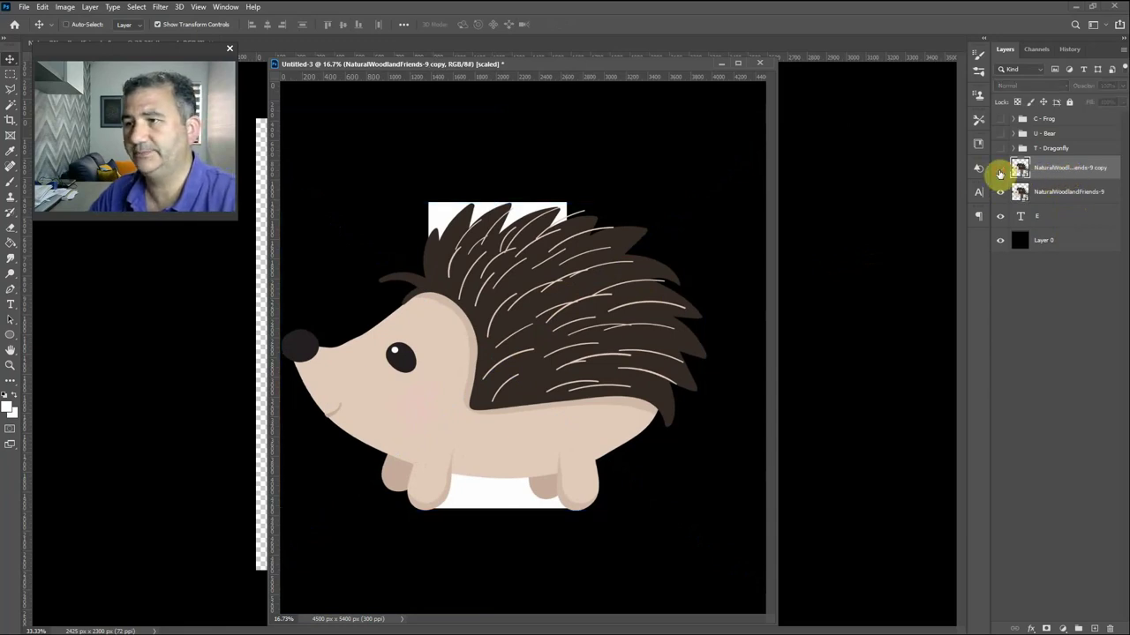
{"action": "left_click", "coordinate": [1062, 196]}
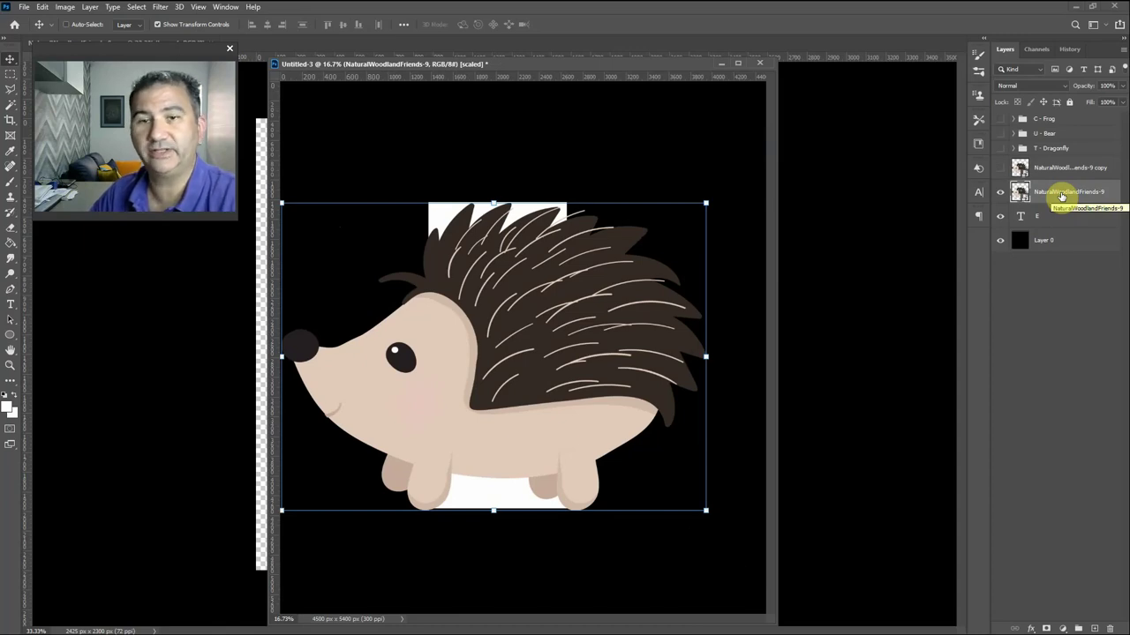
{"action": "left_click_drag", "start_coordinate": [1061, 196], "coordinate": [1054, 202]}
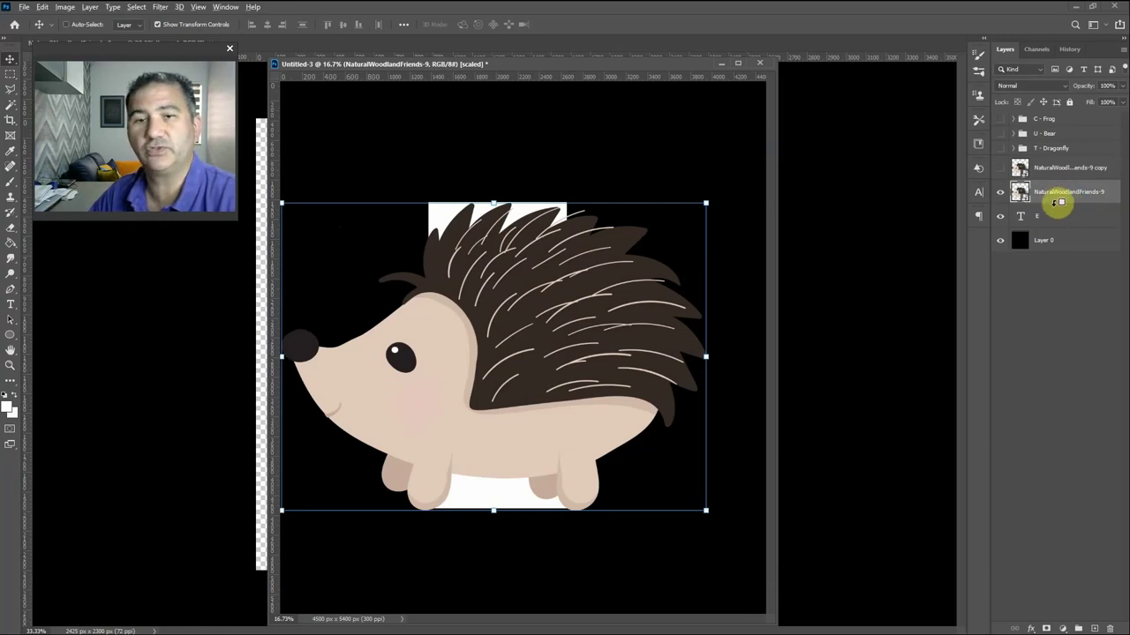
{"action": "left_click", "coordinate": [1055, 202], "text": "alt"}
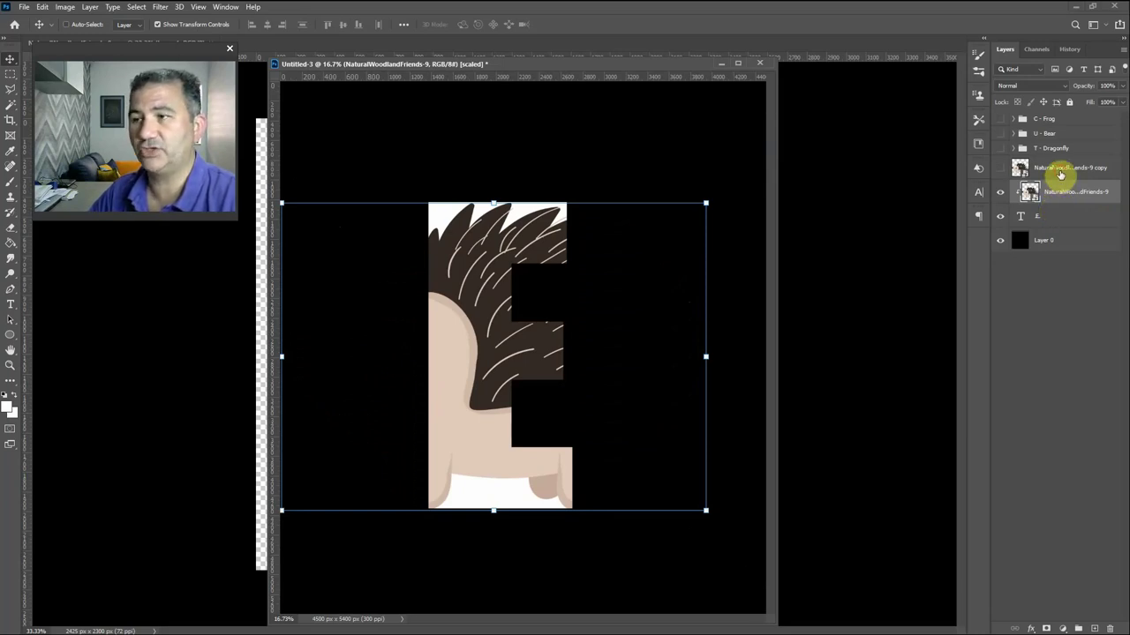
- Show the hedgehog copy and add an inverted, fully black layer mask to it
{"action": "left_click", "coordinate": [1060, 169]}
{"action": "left_click", "coordinate": [1000, 169]}
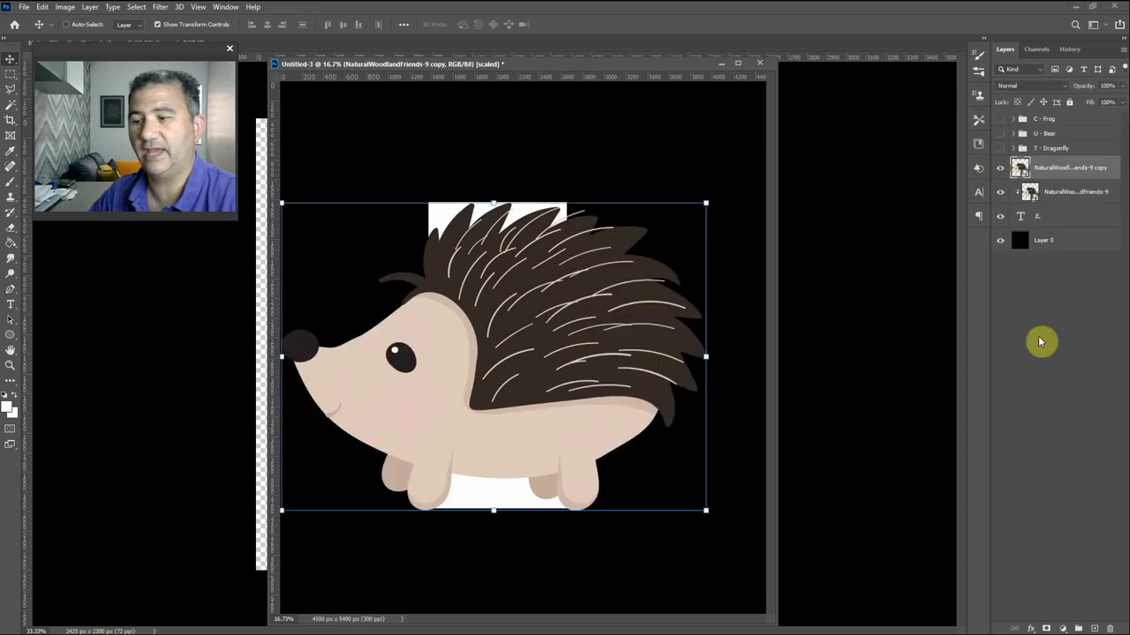
{"action": "left_click", "coordinate": [1048, 628]}
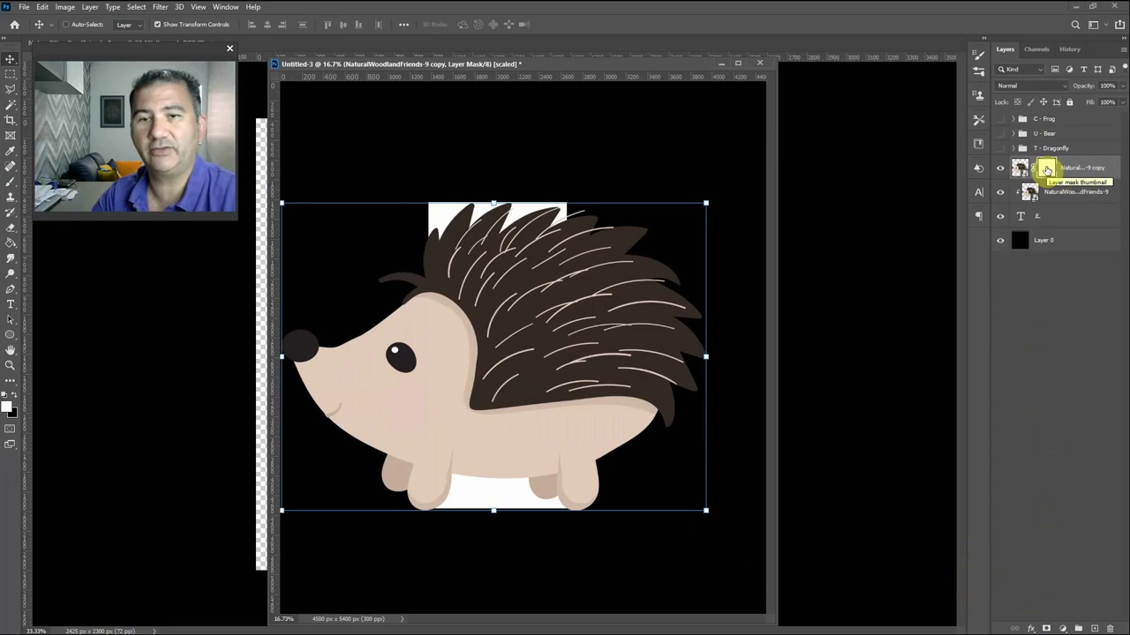
{"action": "key", "text": "ctrl+i"}
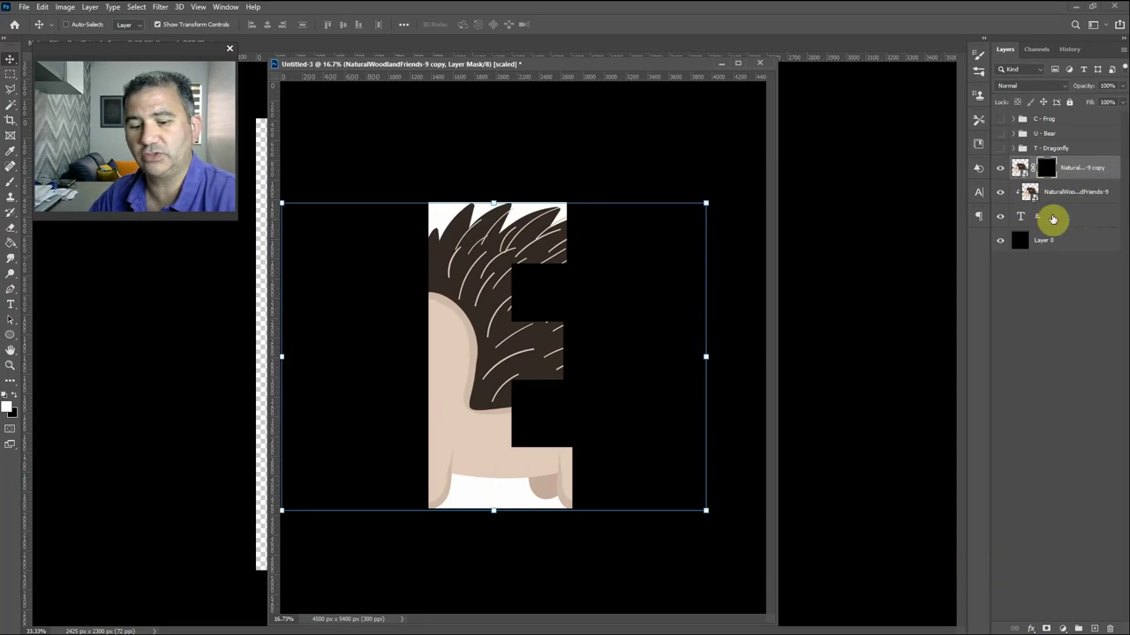
- Load the hedgehog's outline as a selection, paint white on the copy's mask to reveal the face and front legs, and deselect
{"action": "key", "text": "ctrl"}
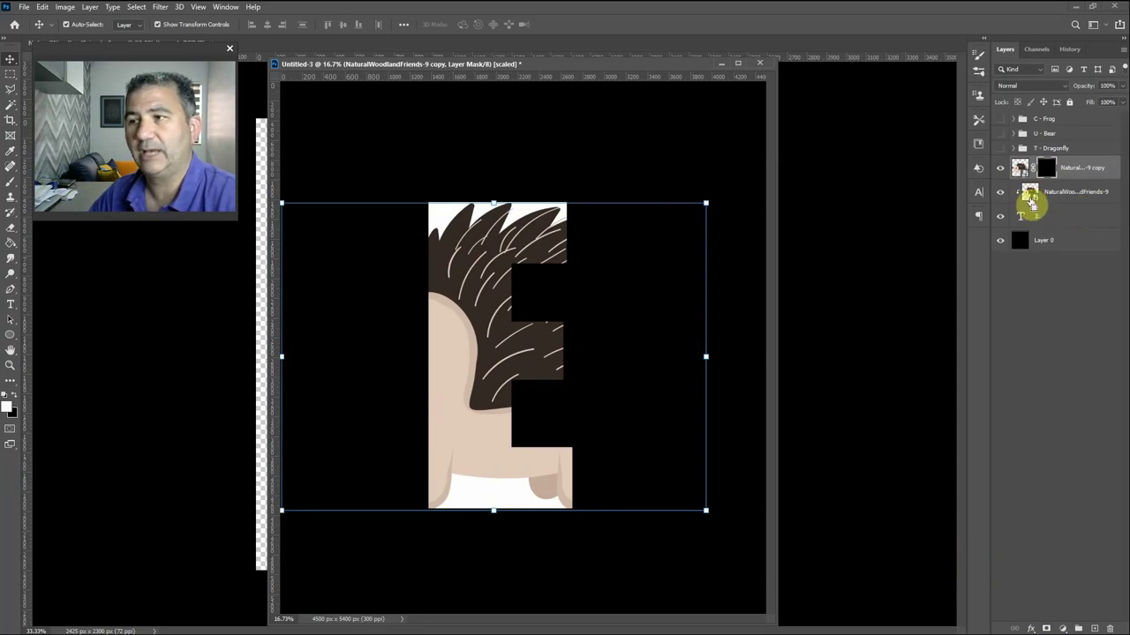
{"action": "left_click", "coordinate": [1030, 193], "text": "ctrl"}
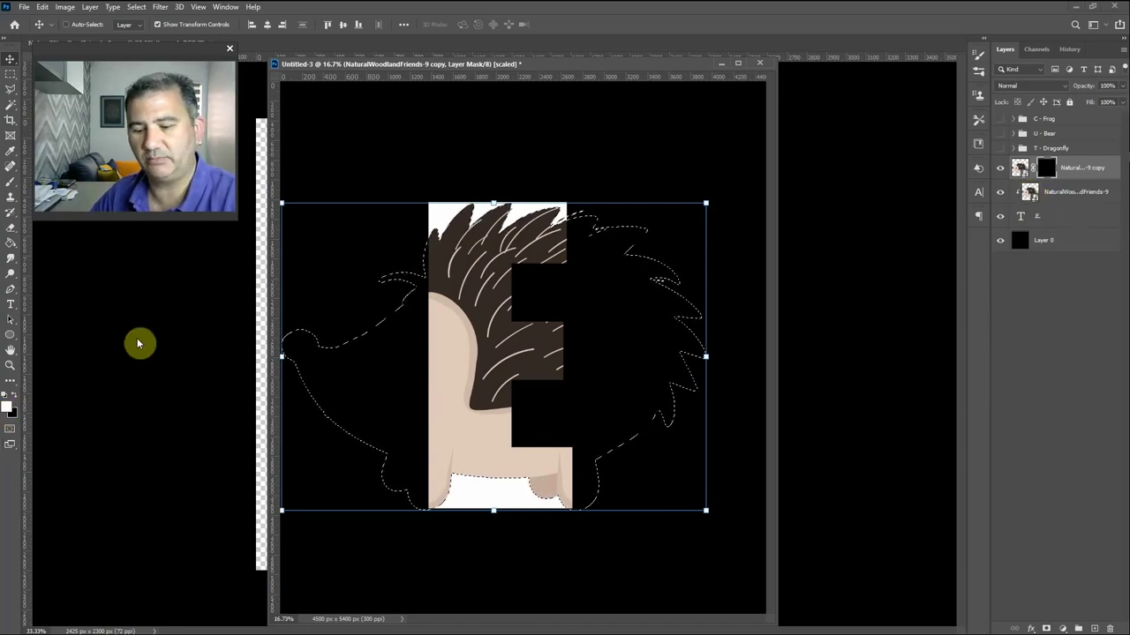
{"action": "key", "text": "b"}
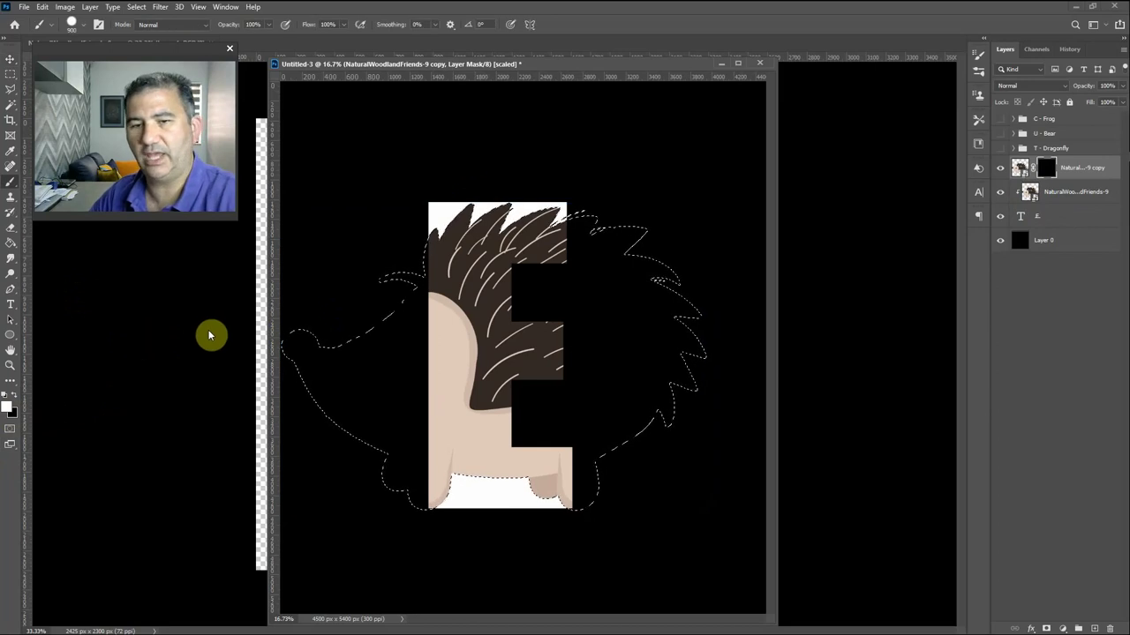
{"action": "mouse_move", "coordinate": [355, 295]}
{"action": "left_mouse_down"}
{"action": "mouse_move", "coordinate": [413, 261]}
{"action": "mouse_move", "coordinate": [405, 256]}
{"action": "mouse_move", "coordinate": [398, 315]}
{"action": "left_mouse_up"}
{"action": "mouse_move", "coordinate": [384, 359]}
{"action": "left_mouse_down"}
{"action": "mouse_move", "coordinate": [297, 359]}
{"action": "mouse_move", "coordinate": [351, 351]}
{"action": "mouse_move", "coordinate": [309, 394]}
{"action": "mouse_move", "coordinate": [366, 395]}
{"action": "left_mouse_up"}
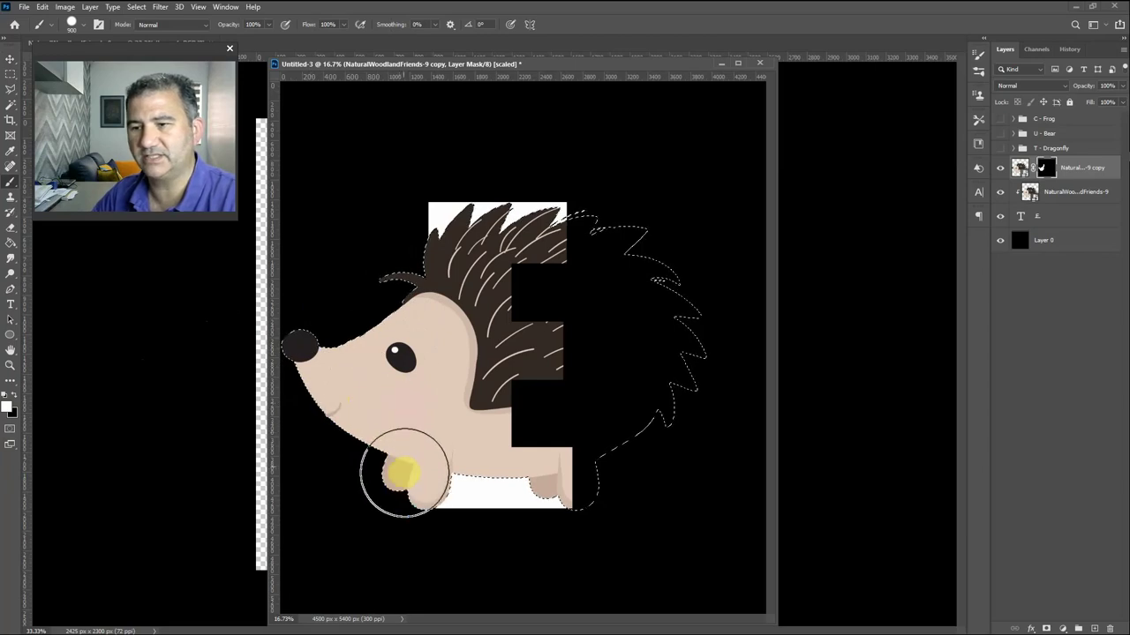
{"action": "mouse_move", "coordinate": [396, 482]}
{"action": "left_mouse_down"}
{"action": "mouse_move", "coordinate": [404, 500]}
{"action": "mouse_move", "coordinate": [418, 389]}
{"action": "left_mouse_up"}
{"action": "mouse_move", "coordinate": [451, 247]}
{"action": "left_mouse_down"}
{"action": "mouse_move", "coordinate": [280, 373]}
{"action": "mouse_move", "coordinate": [276, 392]}
{"action": "mouse_move", "coordinate": [239, 425]}
{"action": "left_mouse_up"}
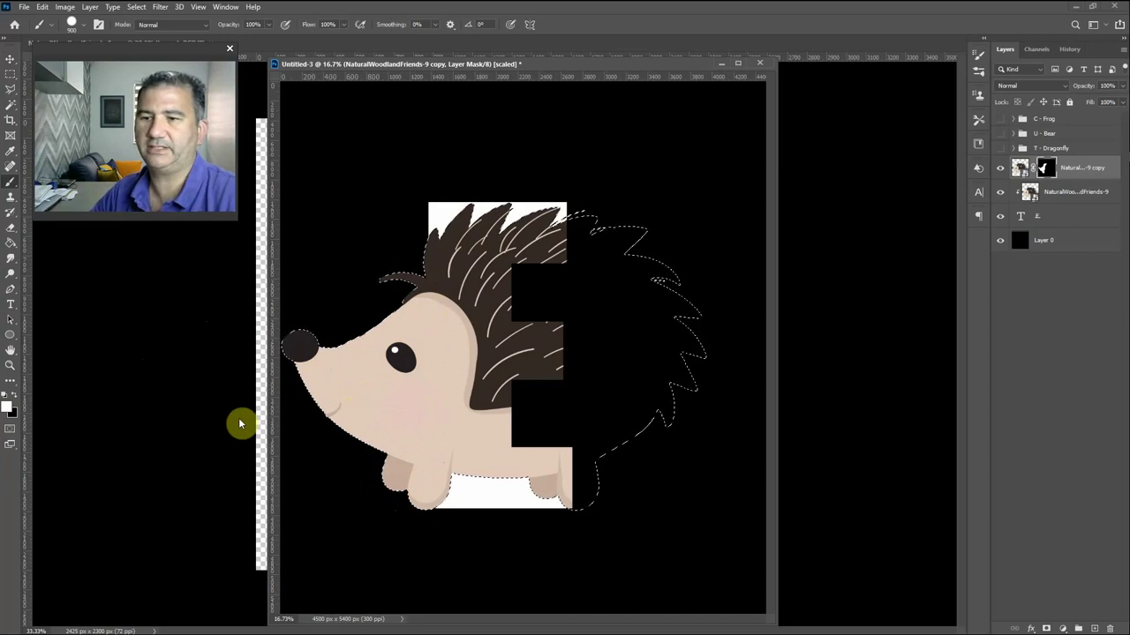
{"action": "key", "text": "ctrl+d"}
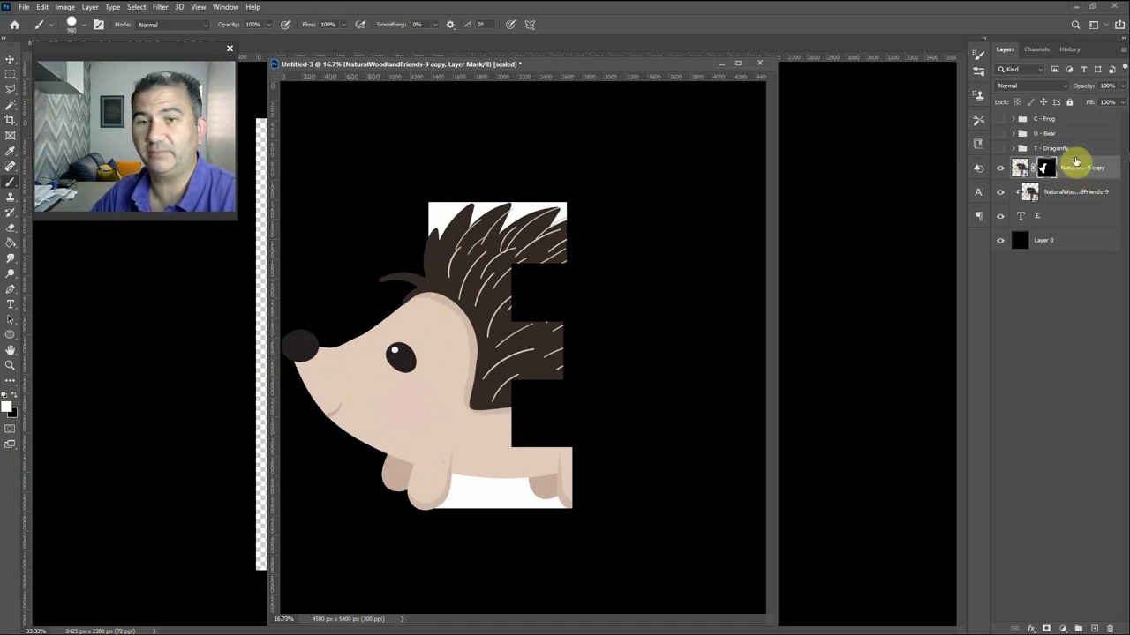
- Group the two hedgehog layers with the letter E layer and rename the group E - Hedgehog
{"action": "left_click", "coordinate": [1064, 217], "text": "shift"}
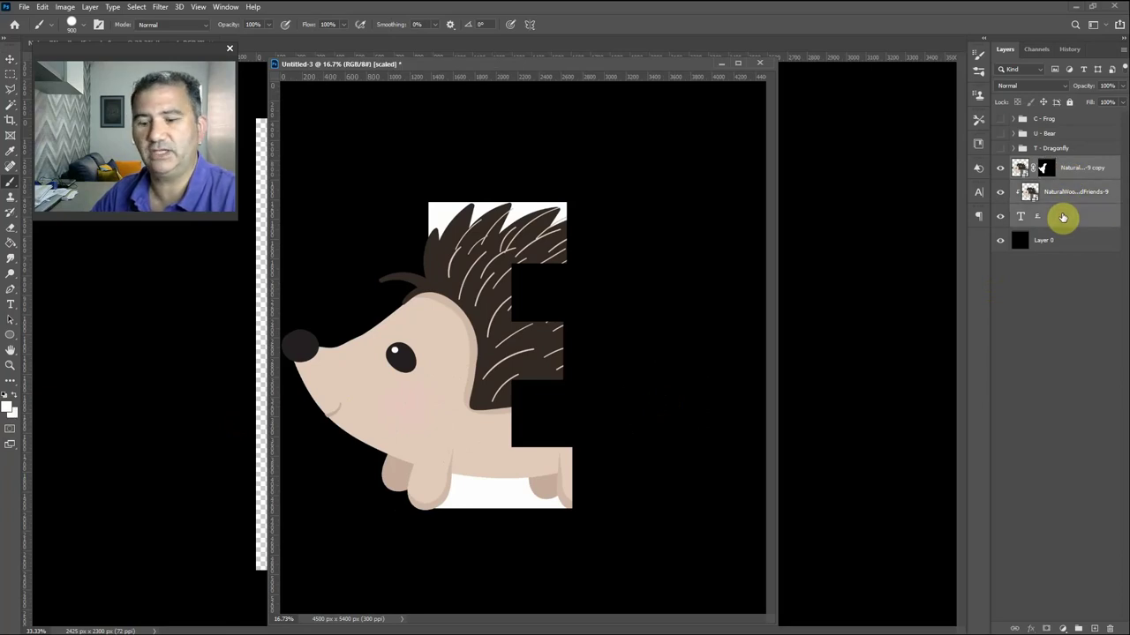
{"action": "key", "text": "ctrl+g"}
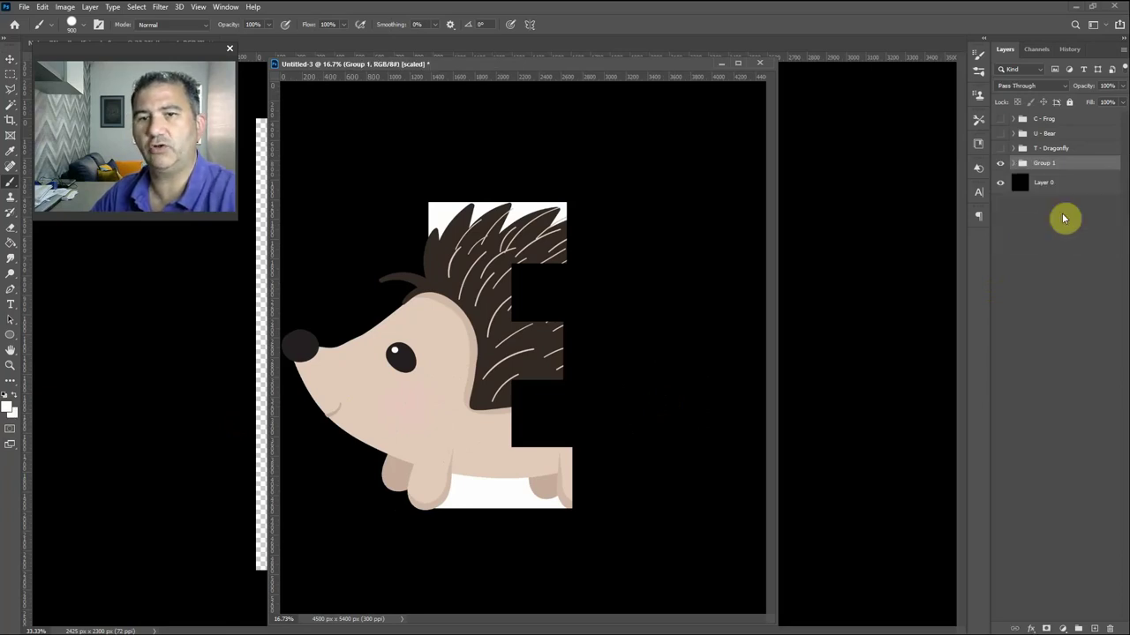
{"action": "double_click", "coordinate": [1042, 163]}
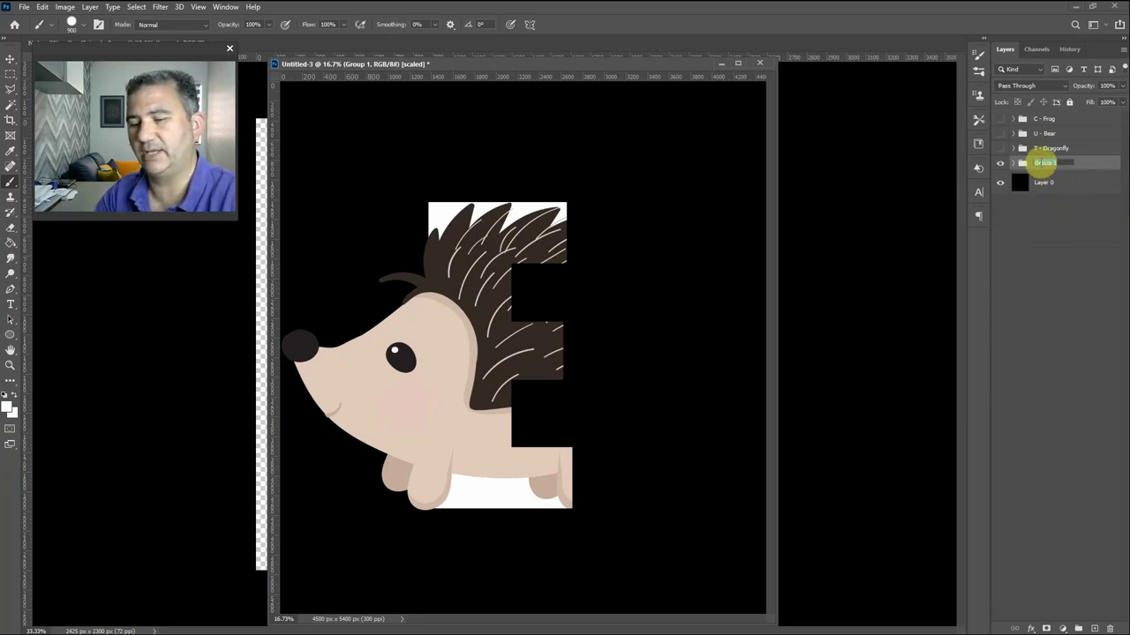
{"action": "type", "text": "E - Hedgehog"}
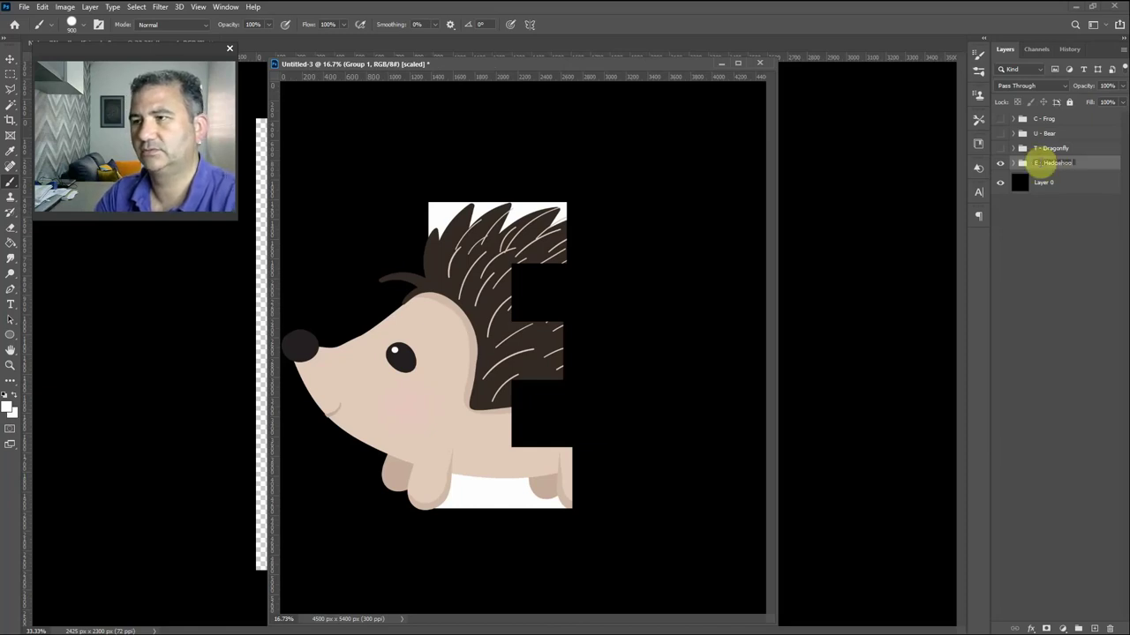
{"action": "key", "text": "Return"}
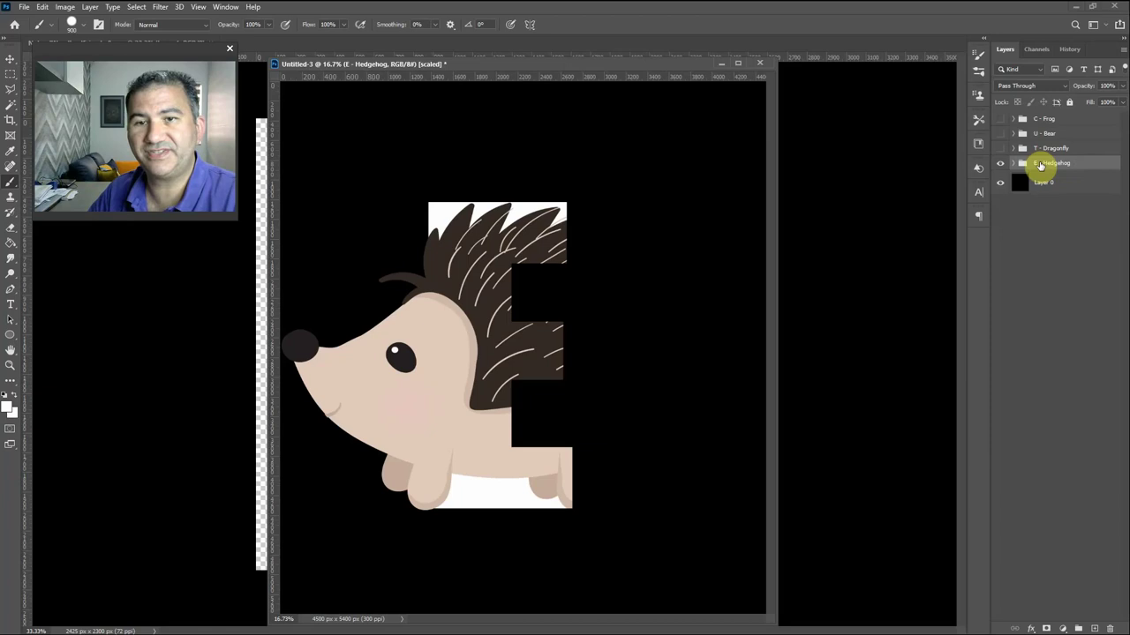
- Show the hidden T - Dragonfly, U - Bear and C - Frog groups
{"action": "left_click", "coordinate": [1000, 147]}
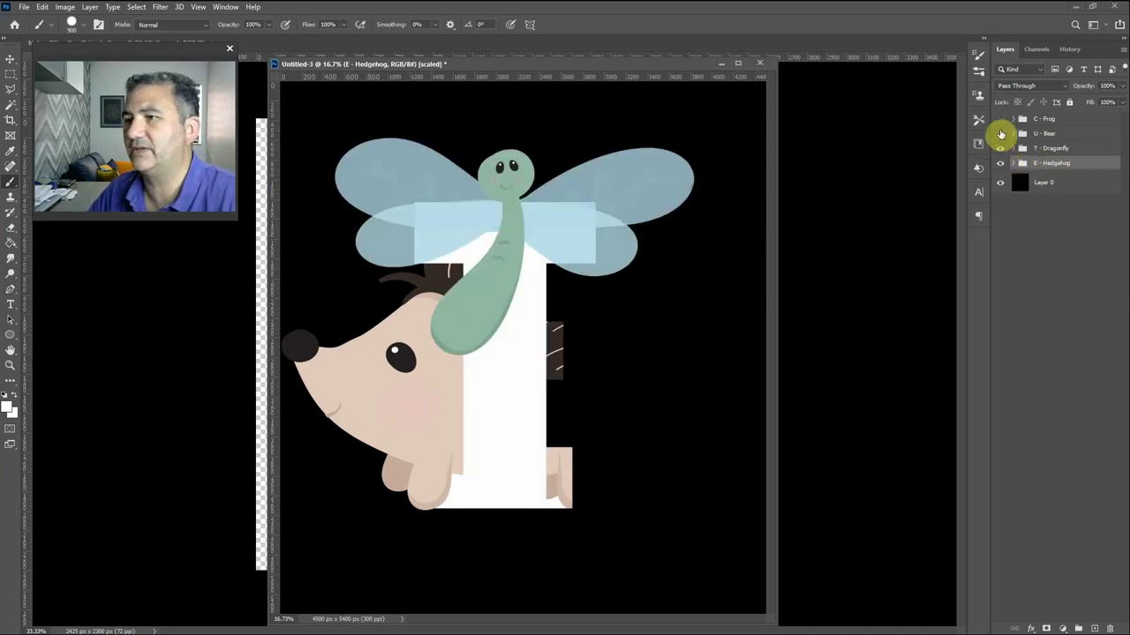
{"action": "left_click", "coordinate": [1000, 133]}
{"action": "left_click", "coordinate": [999, 119]}
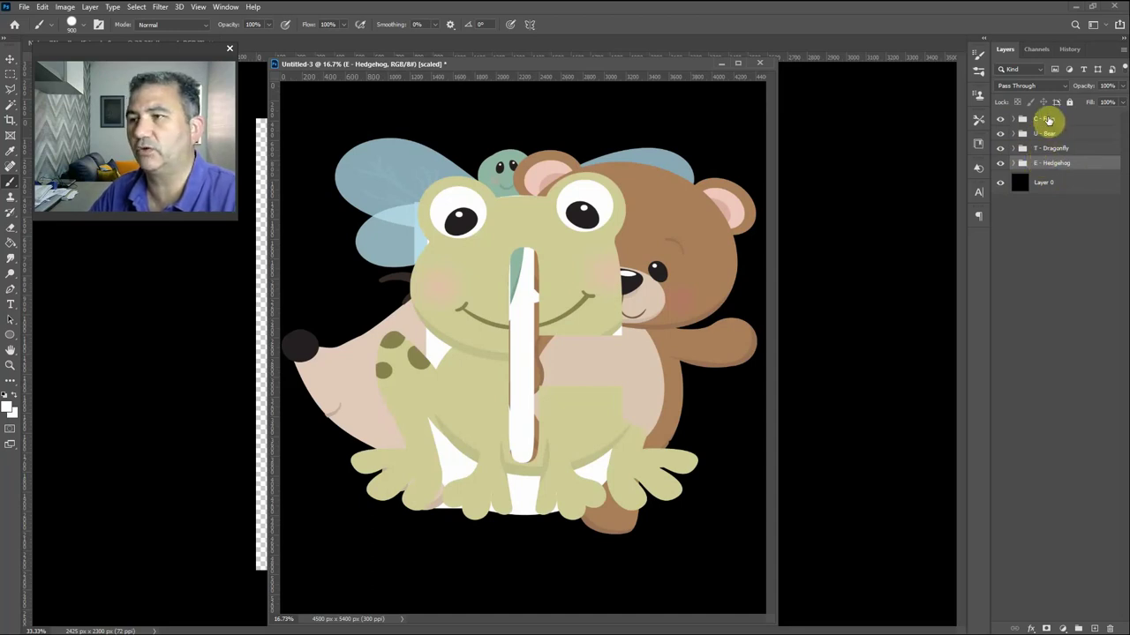
- Select all four letter groups and scale them together to 50% width and 50% height
{"action": "left_click", "coordinate": [1045, 120], "text": "shift"}
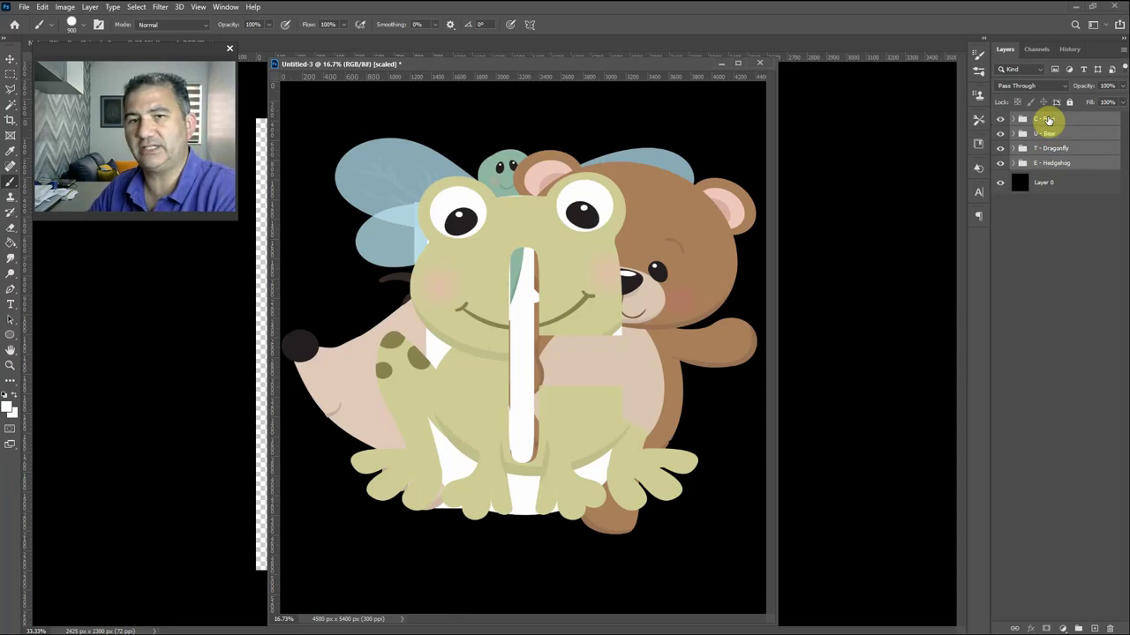
{"action": "key", "text": "ctrl+t"}
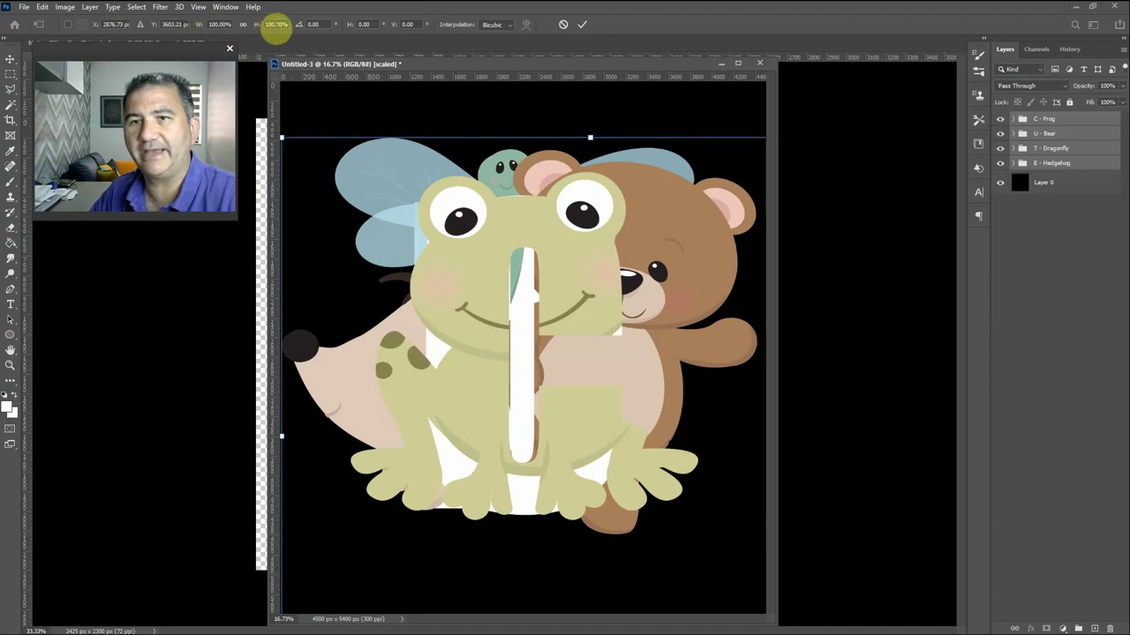
{"action": "left_click", "coordinate": [220, 24]}
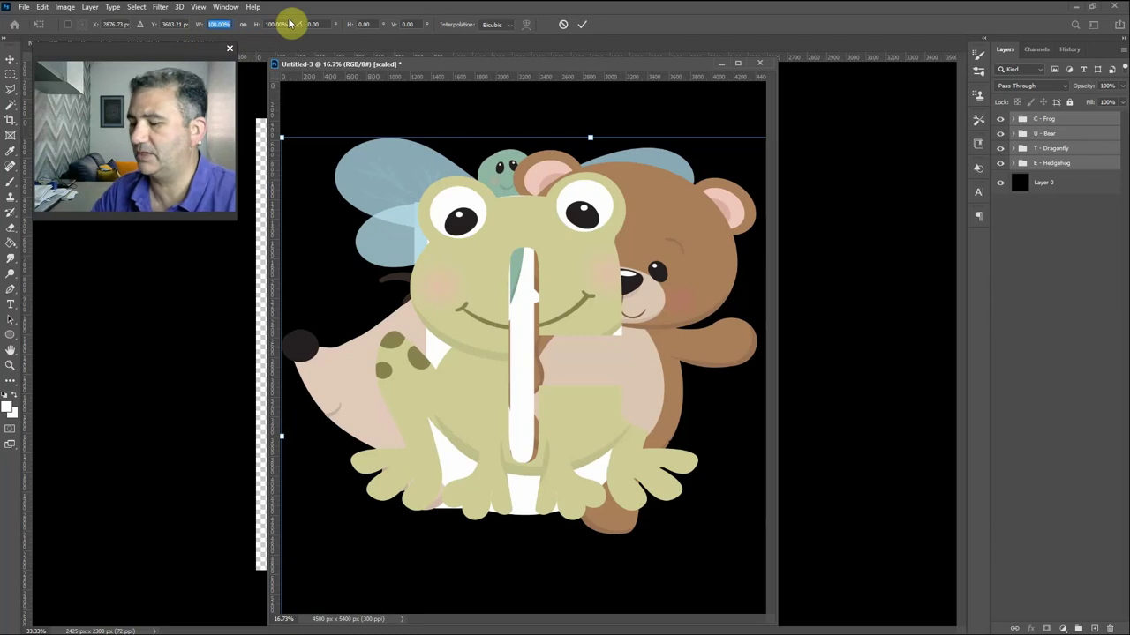
{"action": "type", "text": "50"}
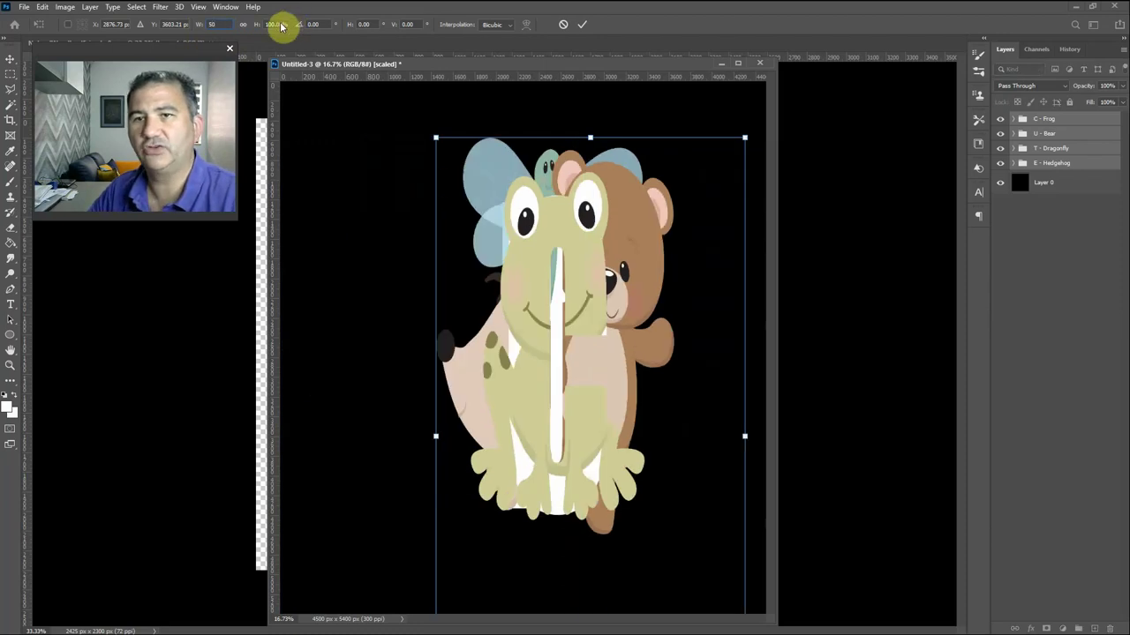
{"action": "type", "text": "50"}
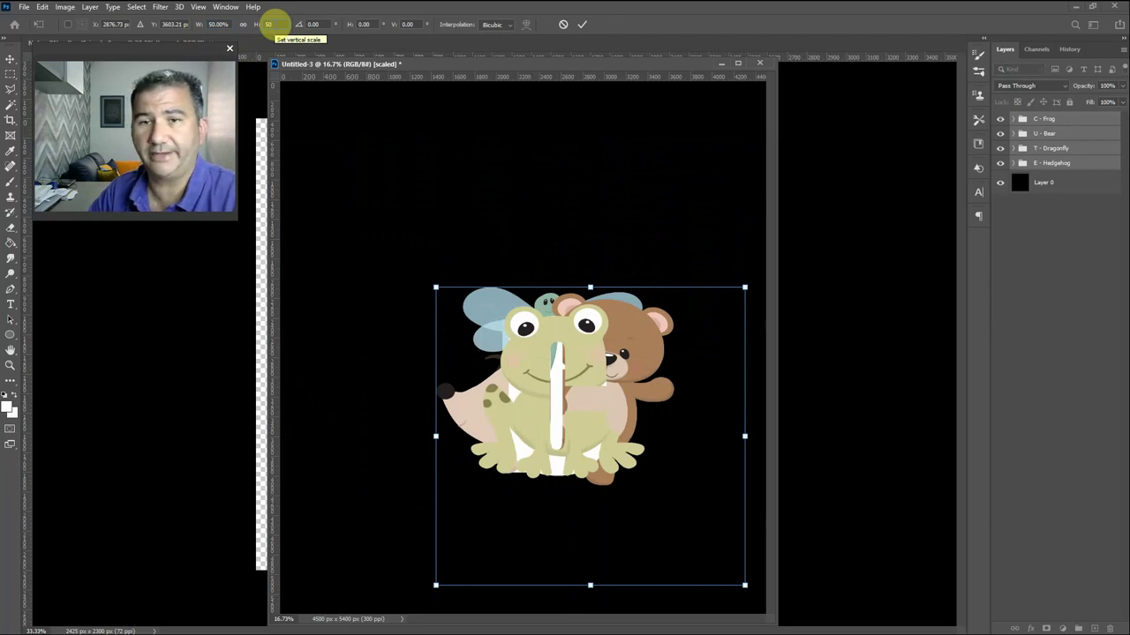
{"action": "left_click", "coordinate": [273, 24]}
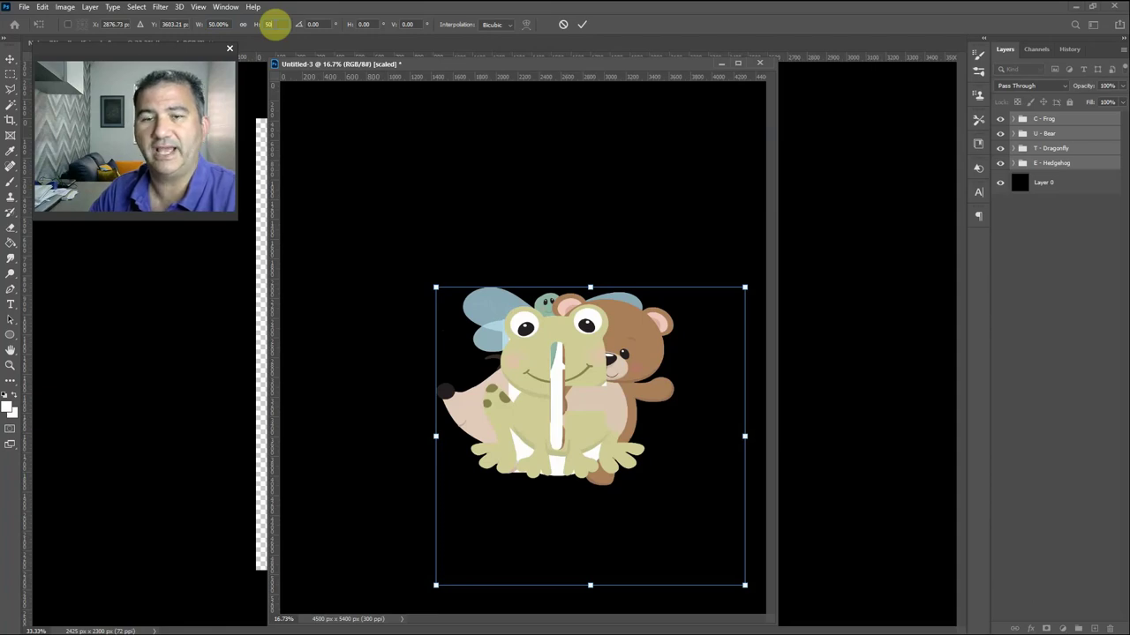
{"action": "key", "text": "Return"}
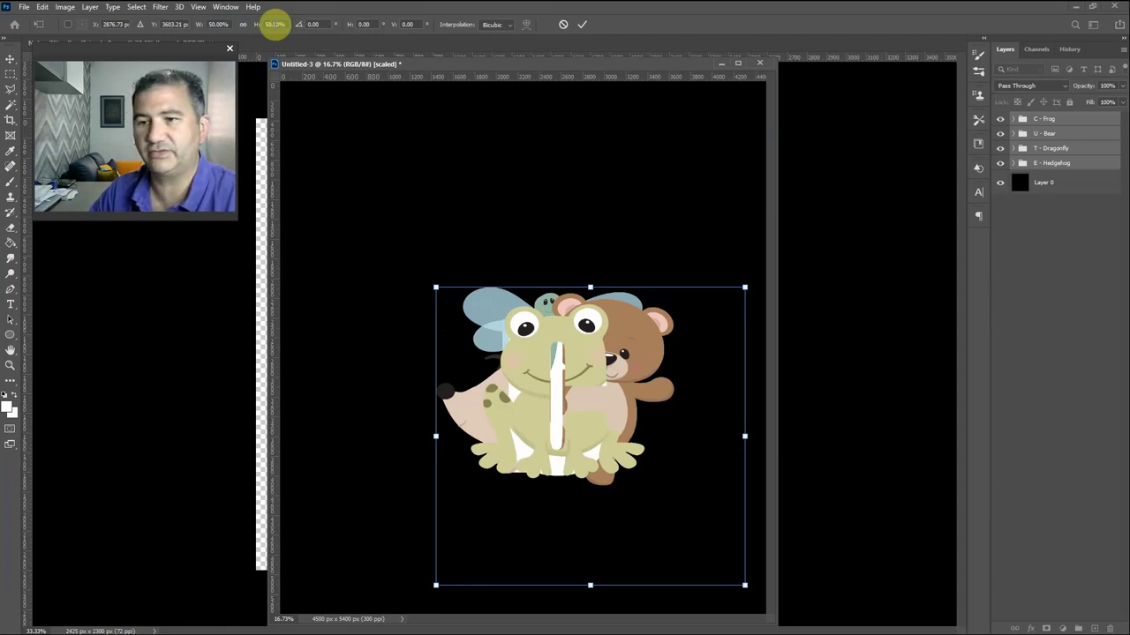
{"action": "key", "text": "Return"}
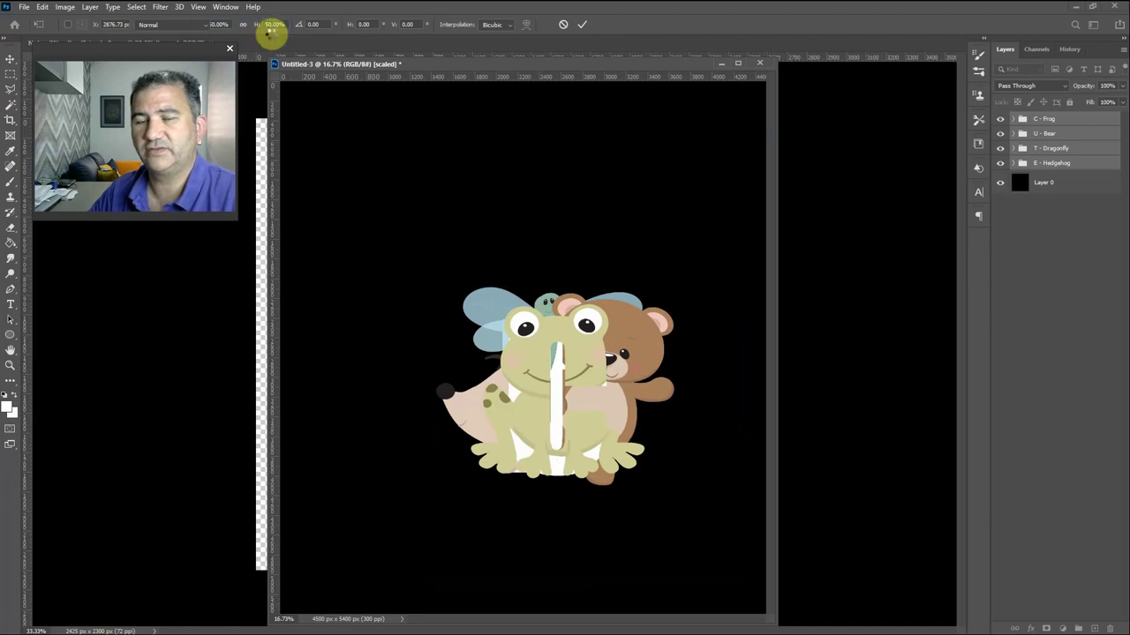
- Add a vertical guide at 2250 px, through the middle of the canvas width
{"action": "key", "text": "b"}
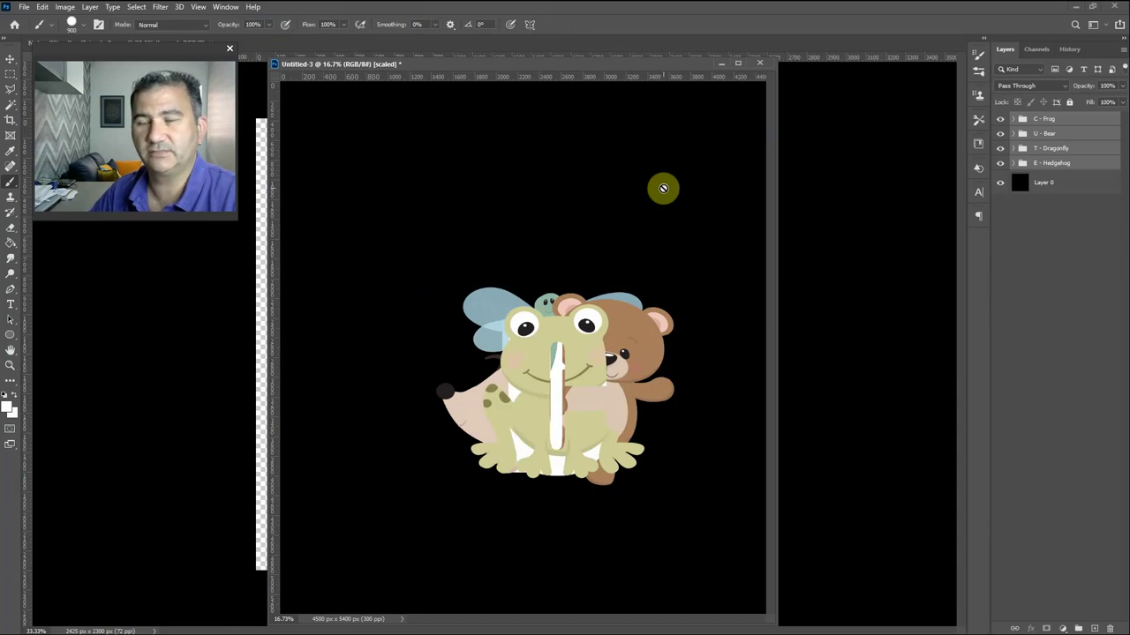
{"action": "key", "text": "v"}
{"action": "key", "text": "alt+v"}
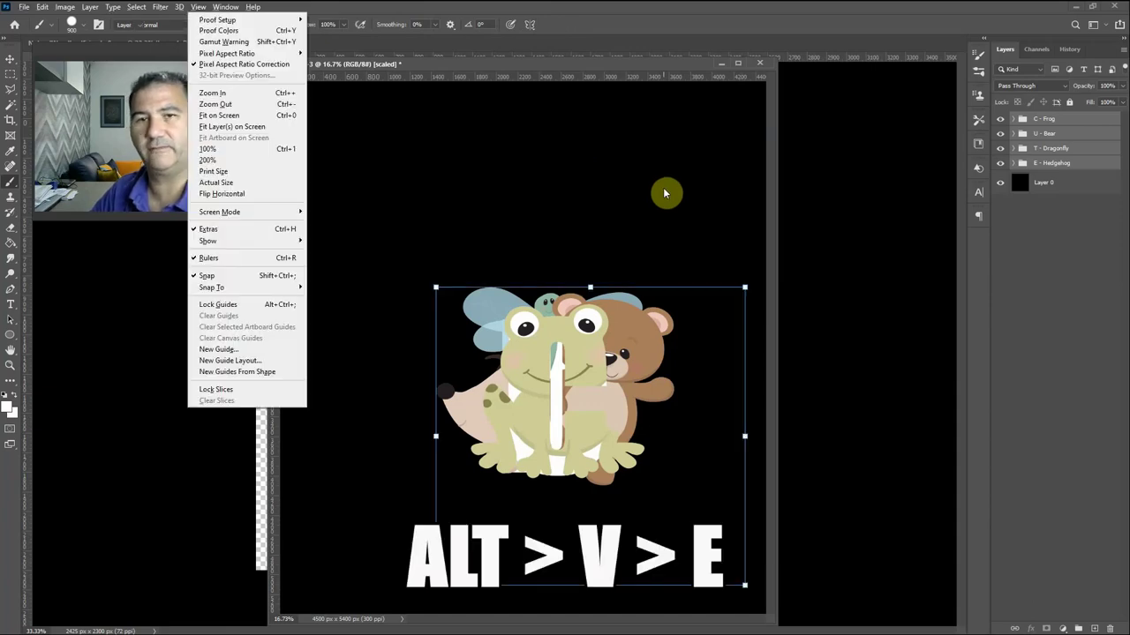
{"action": "key", "text": "e"}
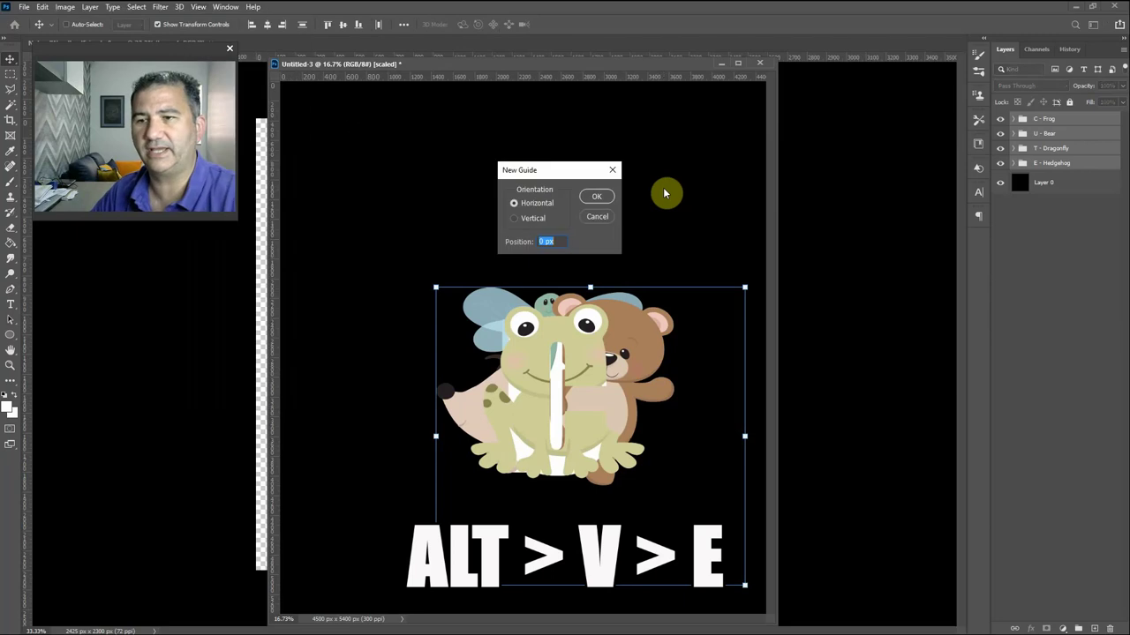
{"action": "left_click", "coordinate": [513, 221]}
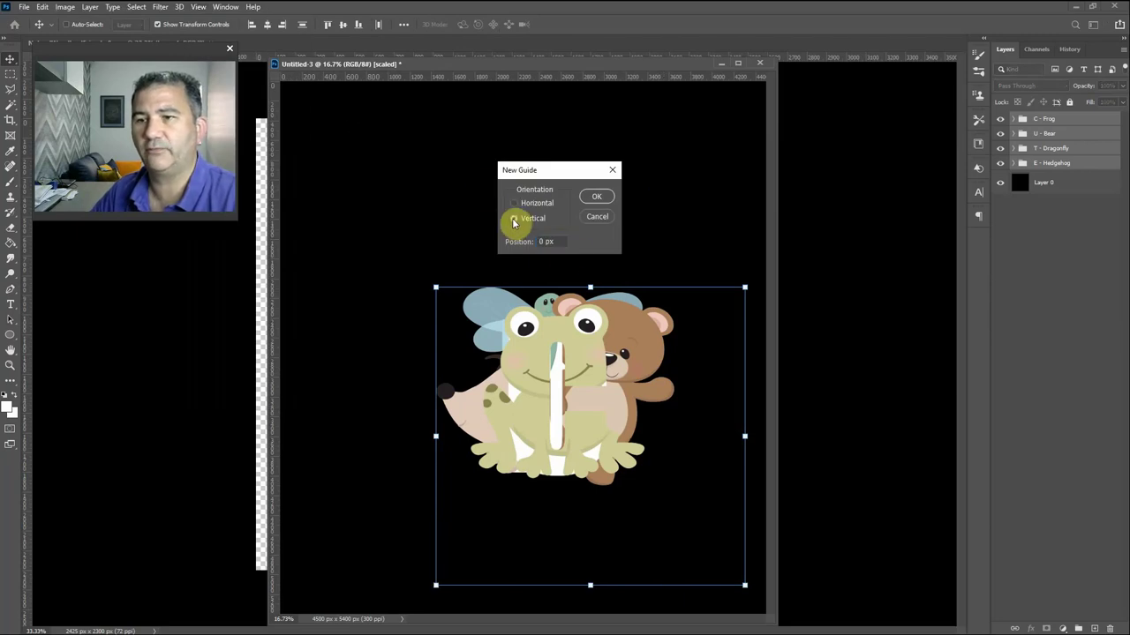
{"action": "left_click", "coordinate": [563, 241]}
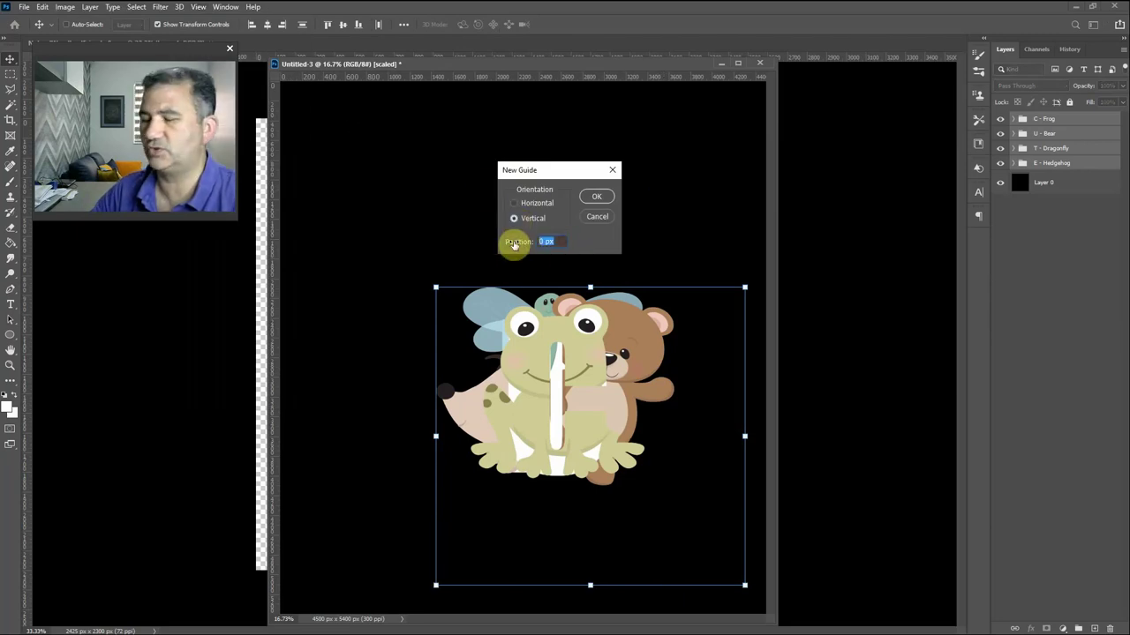
{"action": "type", "text": "2250"}
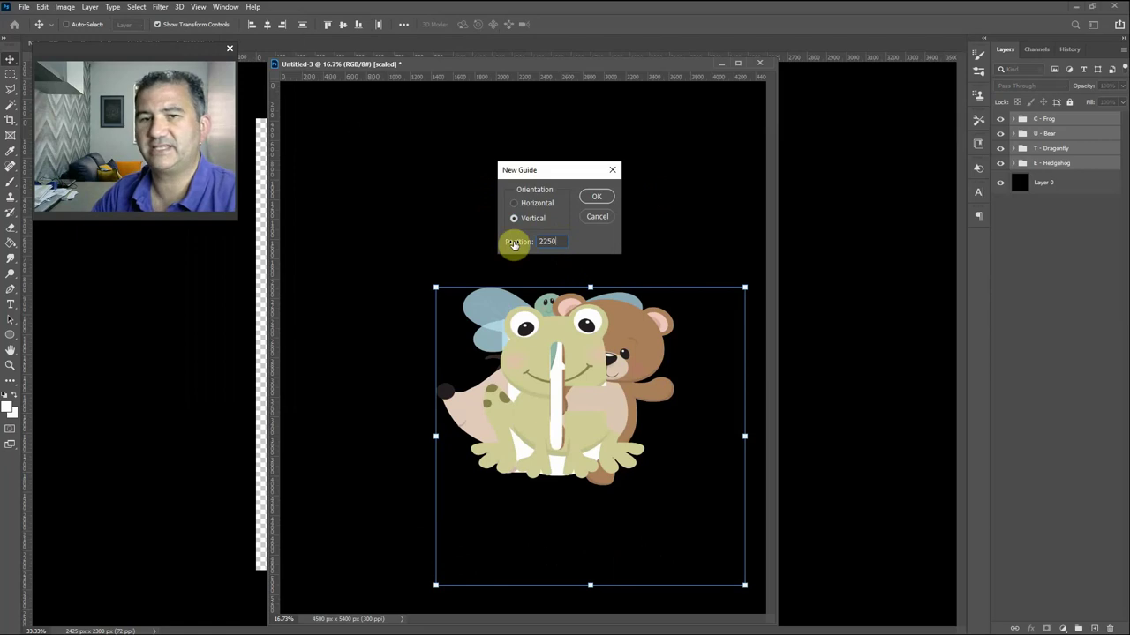
{"action": "key", "text": "Return"}
- Add a horizontal guide at 2700 px, through the middle of the canvas height
{"action": "key", "text": "b"}
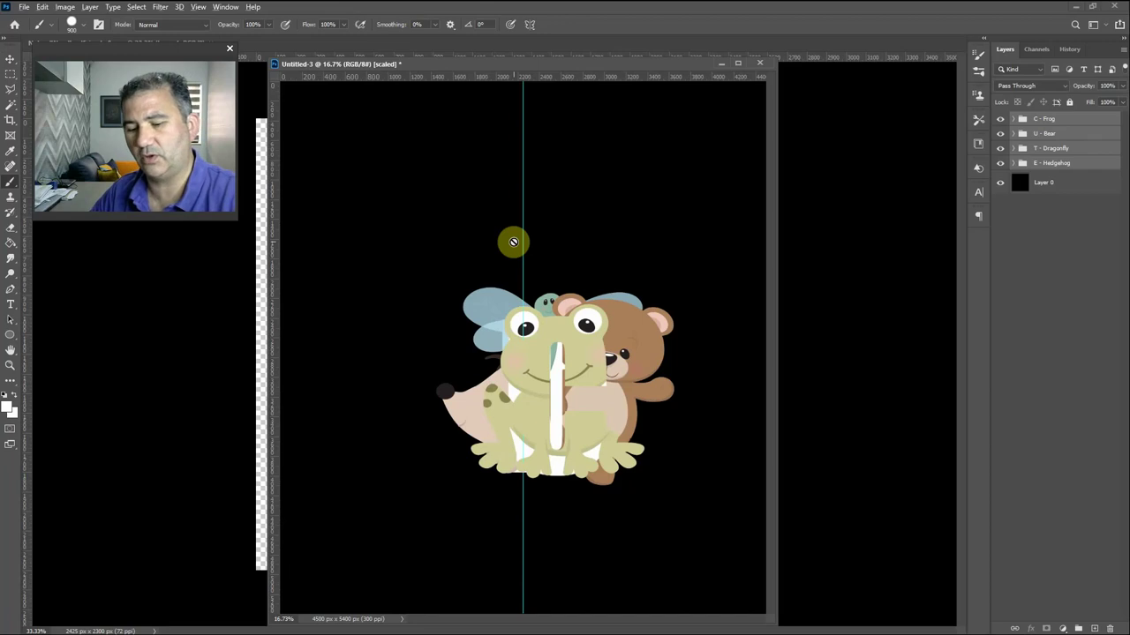
{"action": "key", "text": "v"}
{"action": "key", "text": "alt+v"}
{"action": "key", "text": "e"}
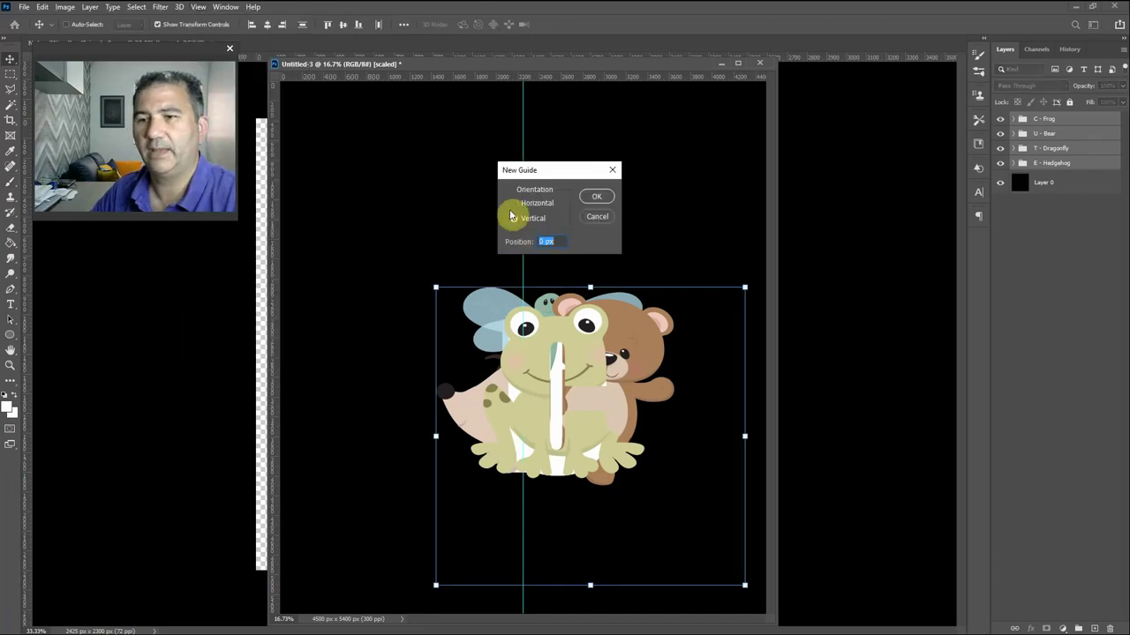
{"action": "left_click", "coordinate": [514, 204]}
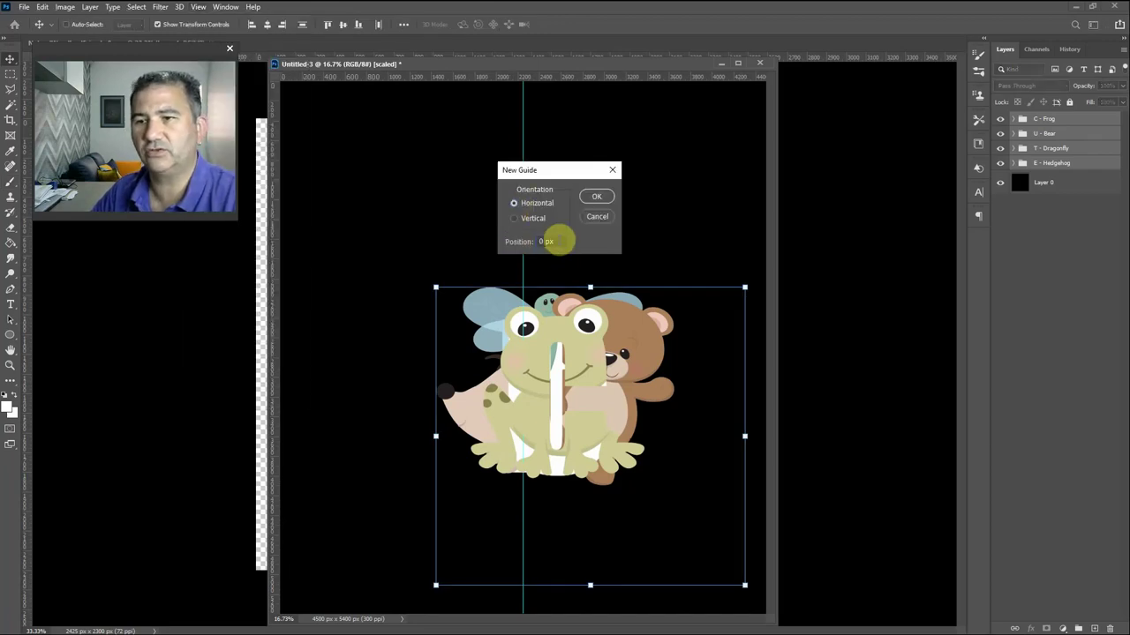
{"action": "type", "text": "2700"}
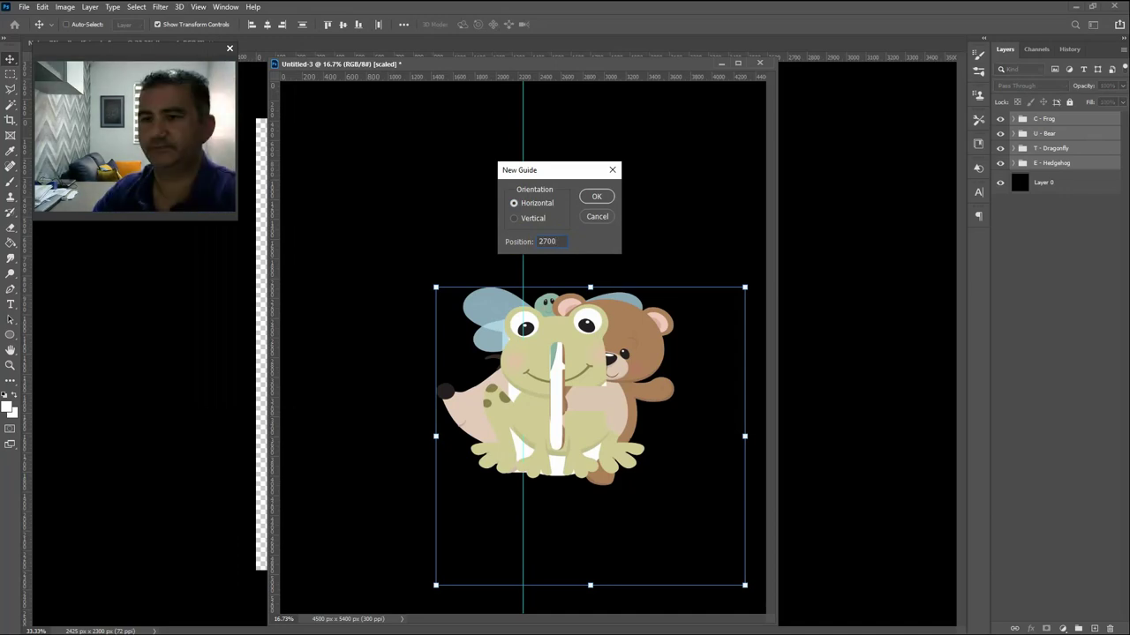
{"action": "key", "text": "Return"}
- Move the four letter groups together so their bounding box is centred on the horizontal guide, at X 2472.50 px and Y 2700 px
{"action": "key", "text": "b"}
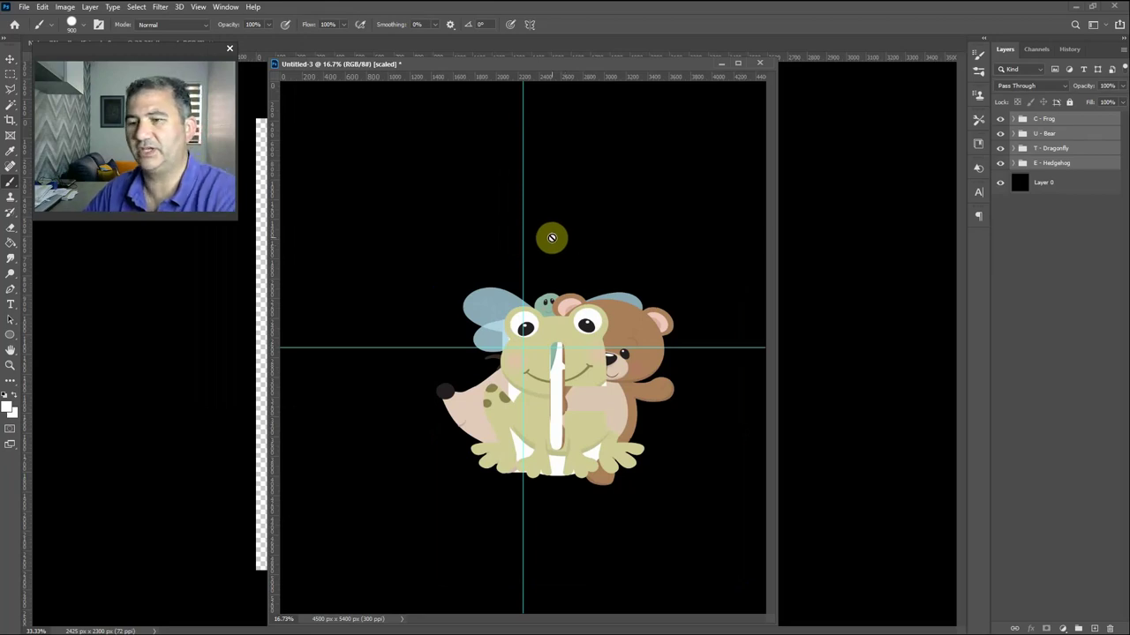
{"action": "key", "text": "ctrl+t"}
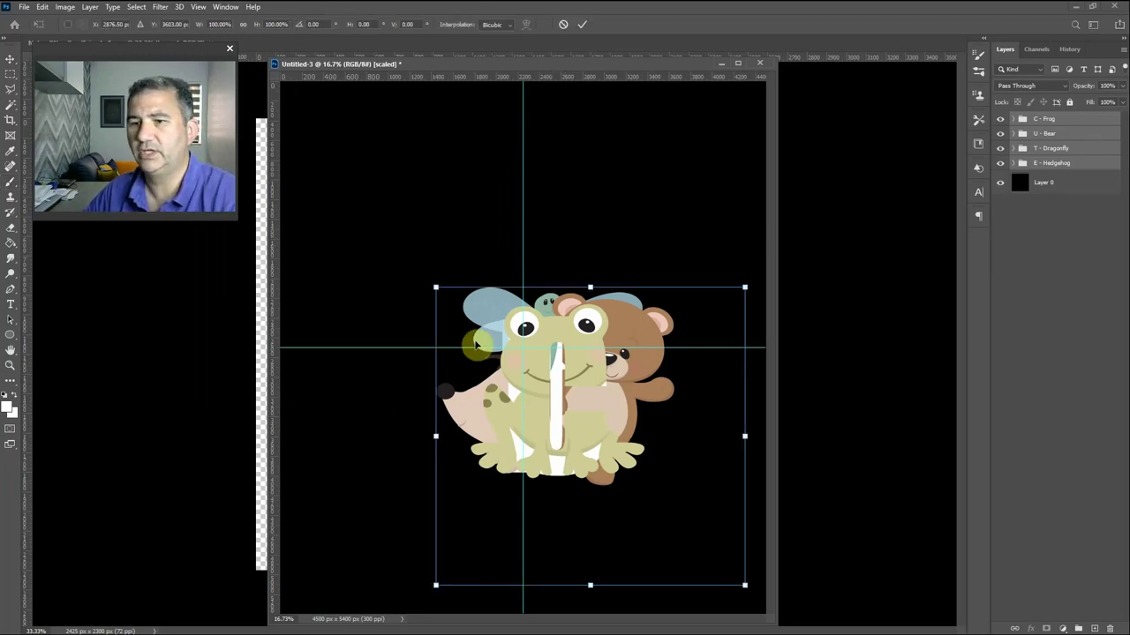
{"action": "left_click_drag", "start_coordinate": [545, 459], "coordinate": [512, 381]}
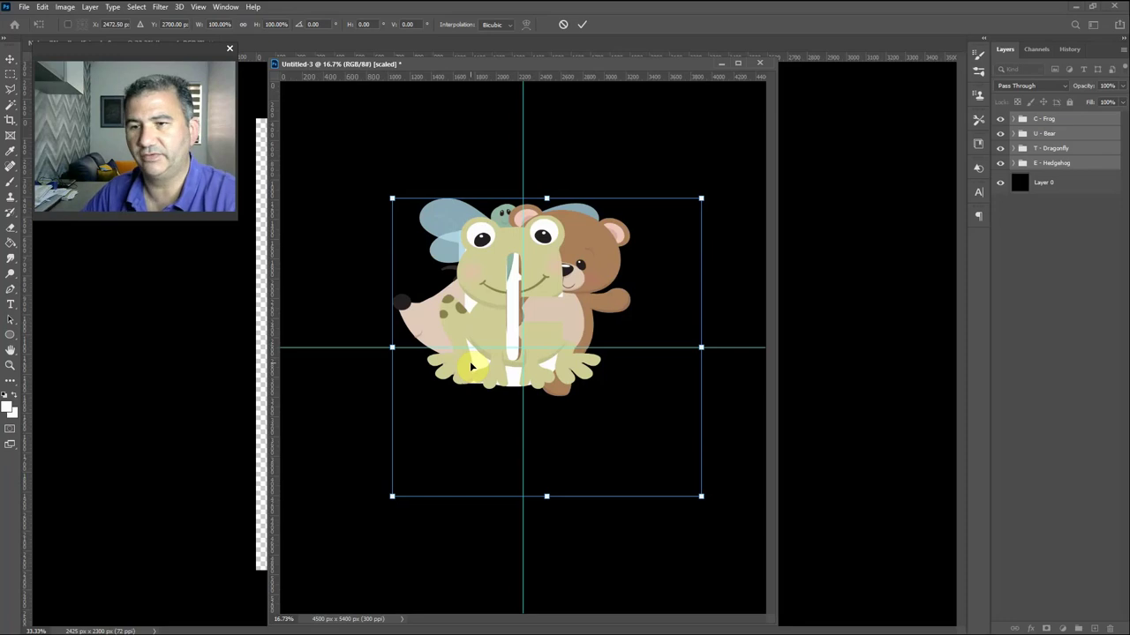
{"action": "key", "text": "Return"}
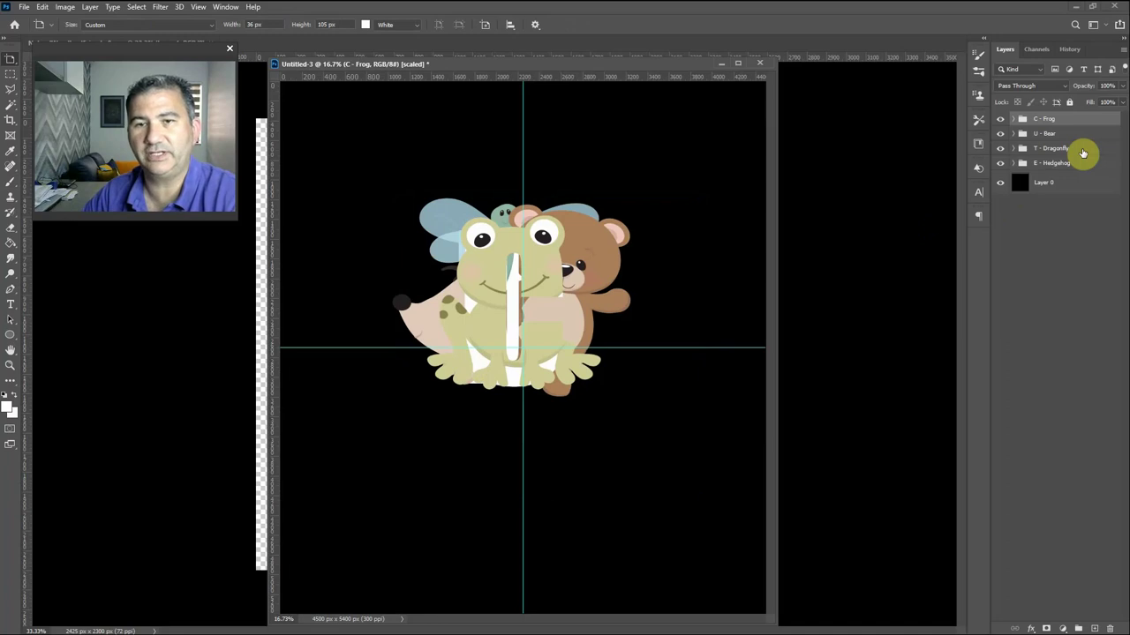
- Hide the U - Bear, T - Dragonfly and E - Hedgehog groups and move the C - Frog group to the canvas's left edge
{"action": "left_click", "coordinate": [999, 133]}
{"action": "left_click", "coordinate": [1000, 148]}
{"action": "left_click", "coordinate": [1000, 163]}
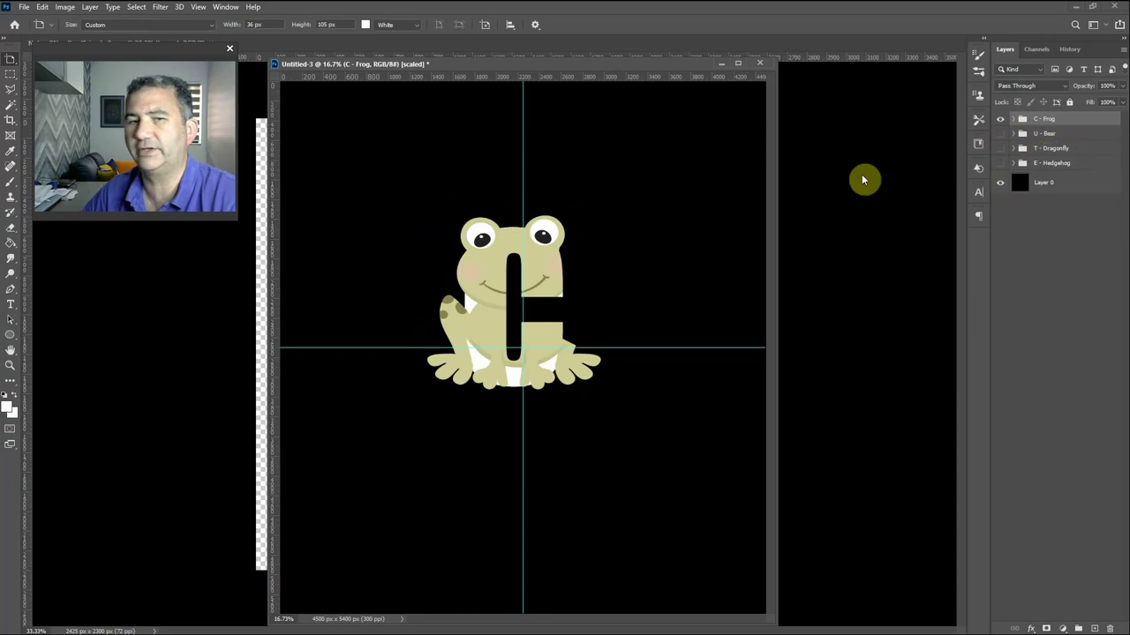
{"action": "left_click", "coordinate": [11, 62]}
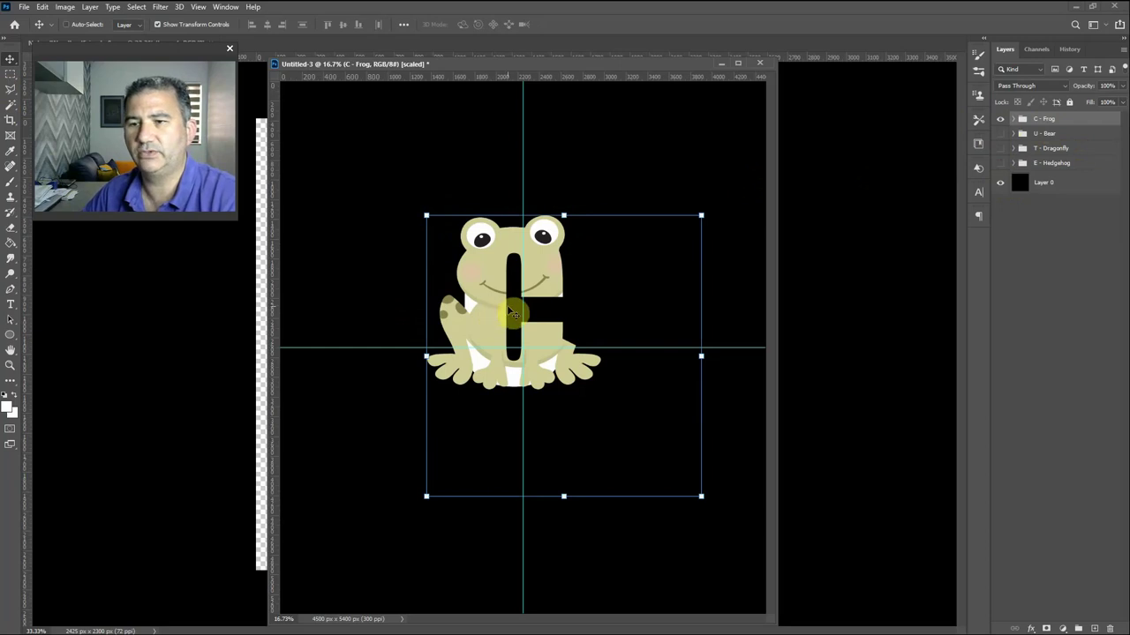
{"action": "left_click_drag", "start_coordinate": [510, 309], "coordinate": [370, 306]}
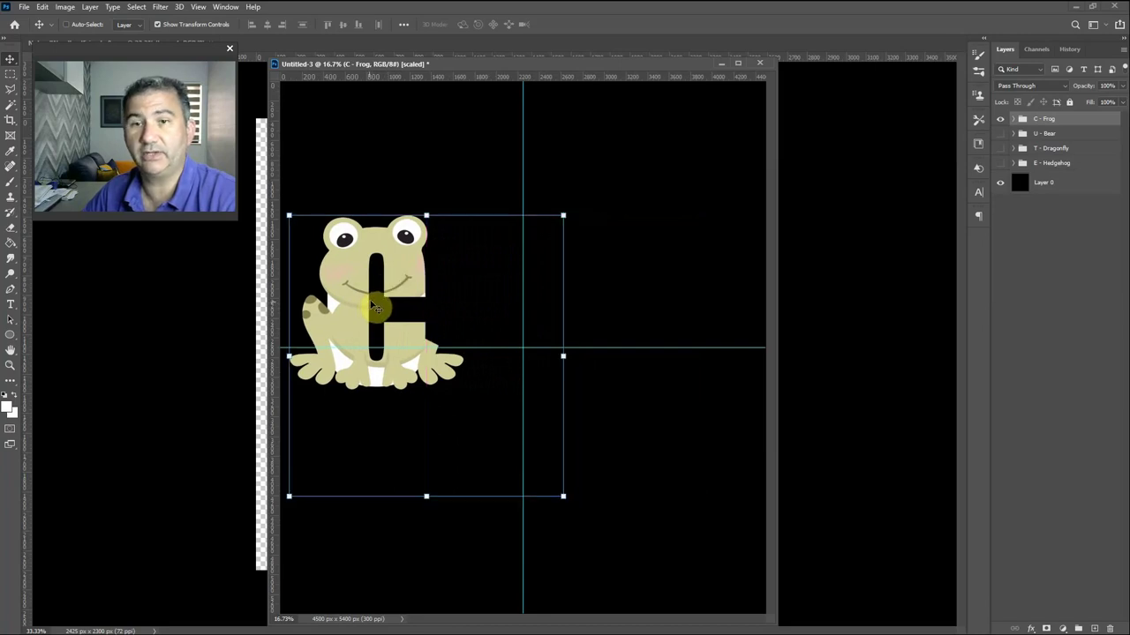
- Show the U - Bear group and nudge it left until the U slightly overlaps the frog's foot
{"action": "left_click", "coordinate": [1001, 134]}
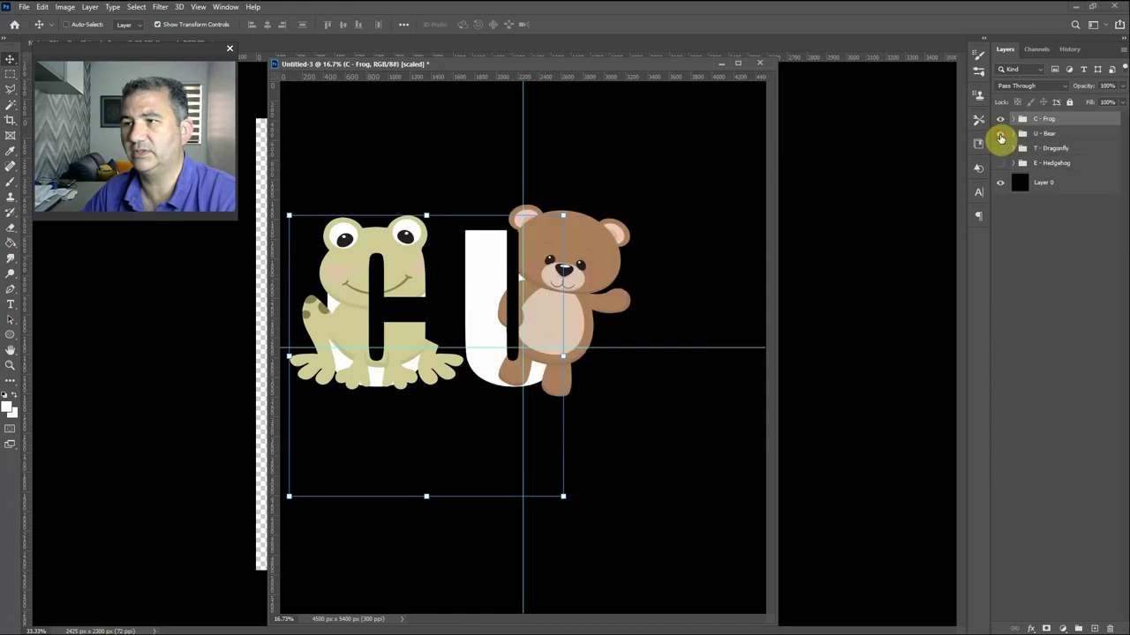
{"action": "left_click", "coordinate": [1049, 135]}
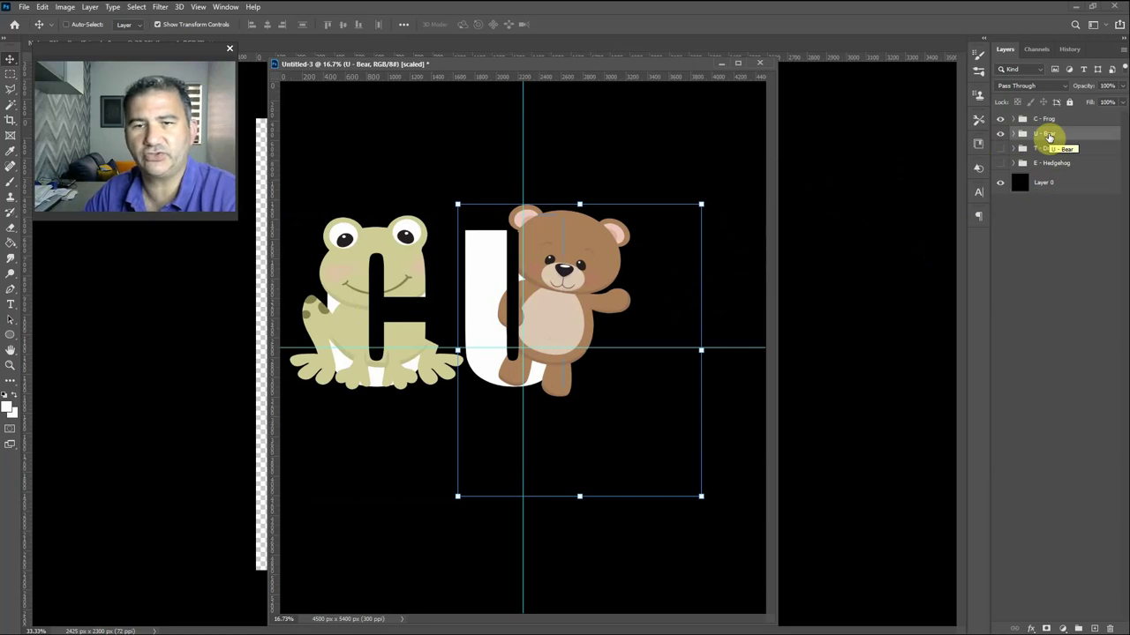
{"action": "key", "text": "shift+Left"}
{"action": "key", "text": "shift+Left"}
{"action": "key", "text": "shift+Left"}
{"action": "key", "text": "shift+Left"}
{"action": "key", "text": "shift+Left"}
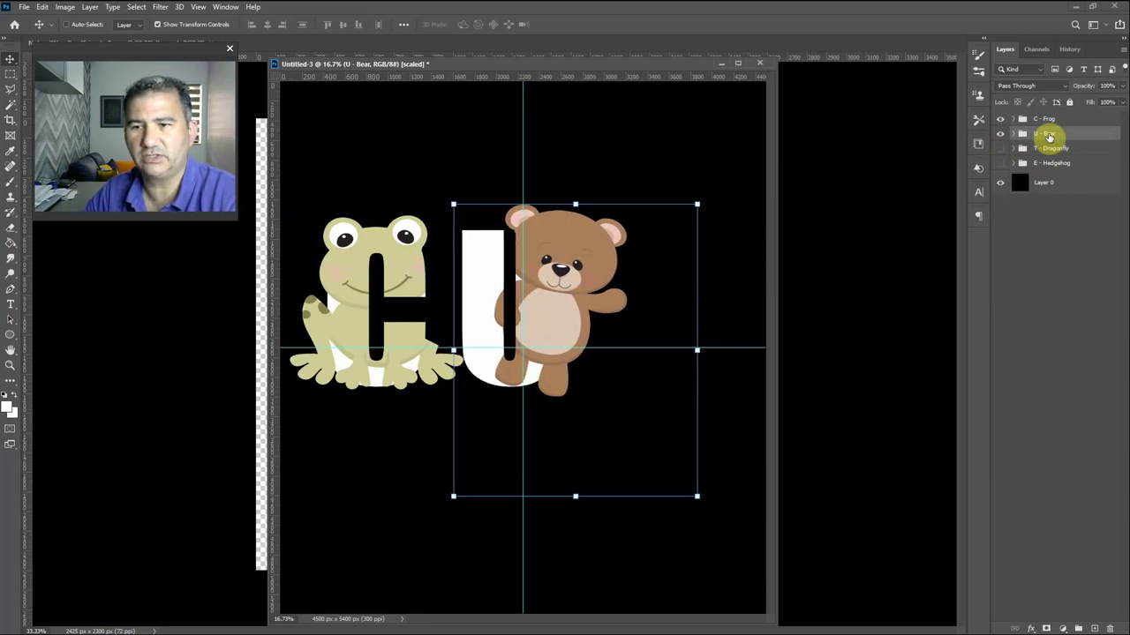
{"action": "key", "text": "shift+Left"}
{"action": "key", "text": "shift+Left"}
{"action": "key", "text": "shift+Left"}
{"action": "key", "text": "shift+Left"}
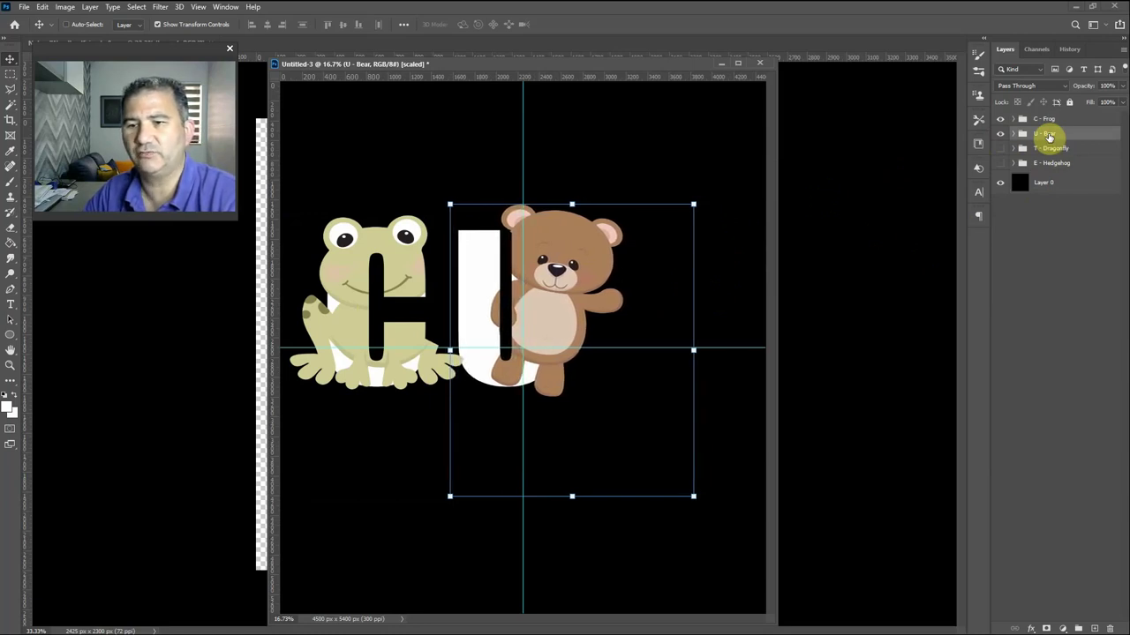
{"action": "key", "text": "shift+Left"}
{"action": "key", "text": "shift+Left"}
{"action": "key", "text": "shift+Left"}
{"action": "key", "text": "shift+Left"}
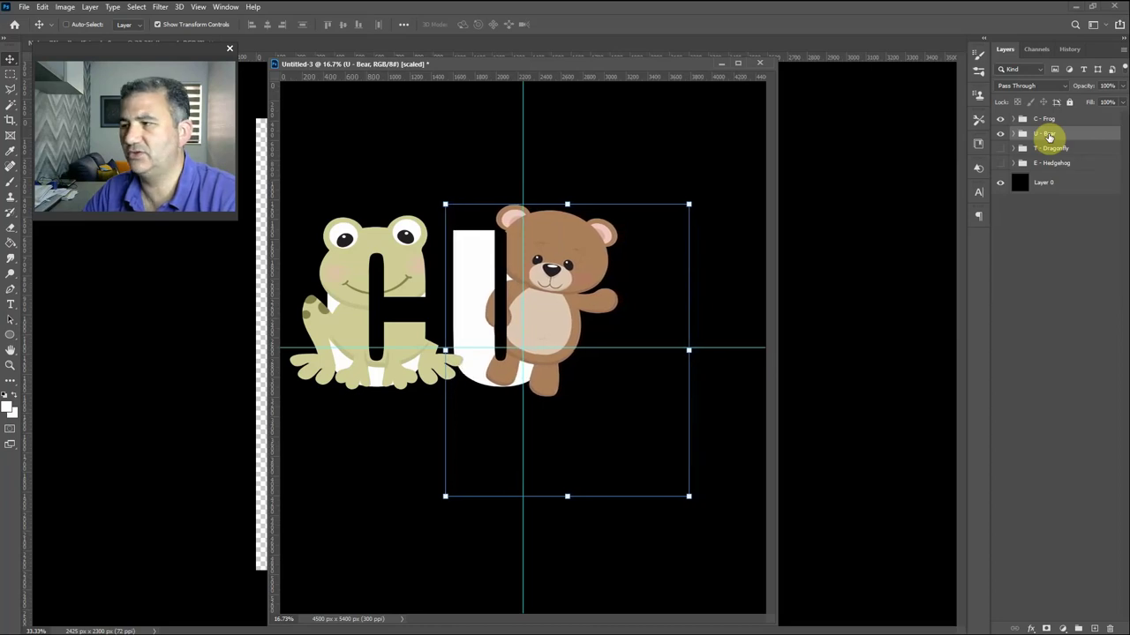
{"action": "key", "text": "shift+Left"}
{"action": "key", "text": "shift+Left"}
{"action": "key", "text": "shift+Left"}
{"action": "key", "text": "shift+Left"}
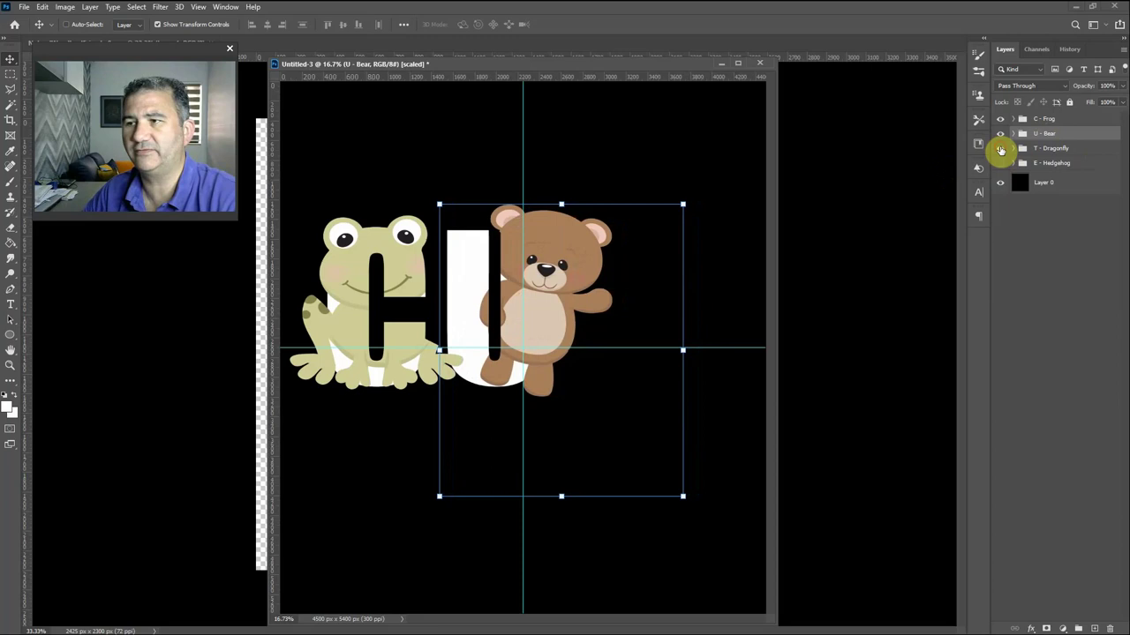
- Show the T - Dragonfly group, move it to the right of the bear and nudge it slightly down to align with the other letters
{"action": "left_click", "coordinate": [1000, 148]}
{"action": "left_click", "coordinate": [1046, 150]}
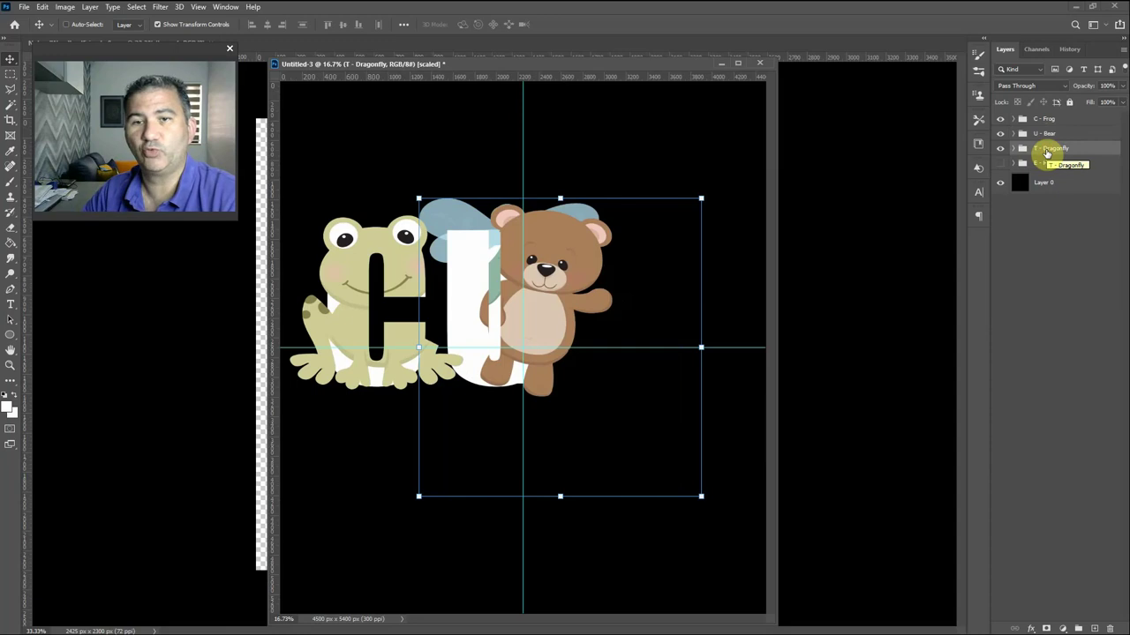
{"action": "key", "text": "shift+Right"}
{"action": "key", "text": "shift+Right"}
{"action": "key", "text": "shift+Right"}
{"action": "key", "text": "shift+Right"}
{"action": "key", "text": "shift+Right"}
{"action": "key", "text": "shift+Right"}
{"action": "key", "text": "shift+Right"}
{"action": "key", "text": "shift+Right"}
{"action": "key", "text": "shift+Right"}
{"action": "key", "text": "shift+Right"}
{"action": "key", "text": "shift+Right"}
{"action": "key", "text": "shift+Right"}
{"action": "key", "text": "shift+Right"}
{"action": "key", "text": "shift+Right"}
{"action": "key", "text": "shift+Right"}
{"action": "key", "text": "shift+Right"}
{"action": "key", "text": "shift+Right"}
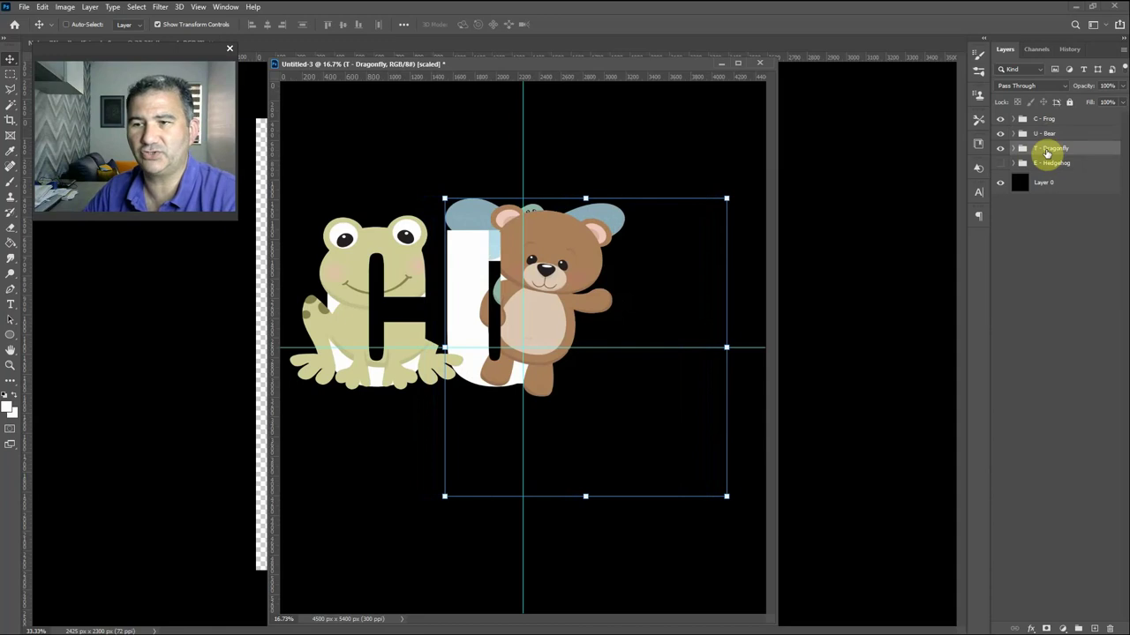
{"action": "left_click_drag", "start_coordinate": [541, 304], "coordinate": [587, 304]}
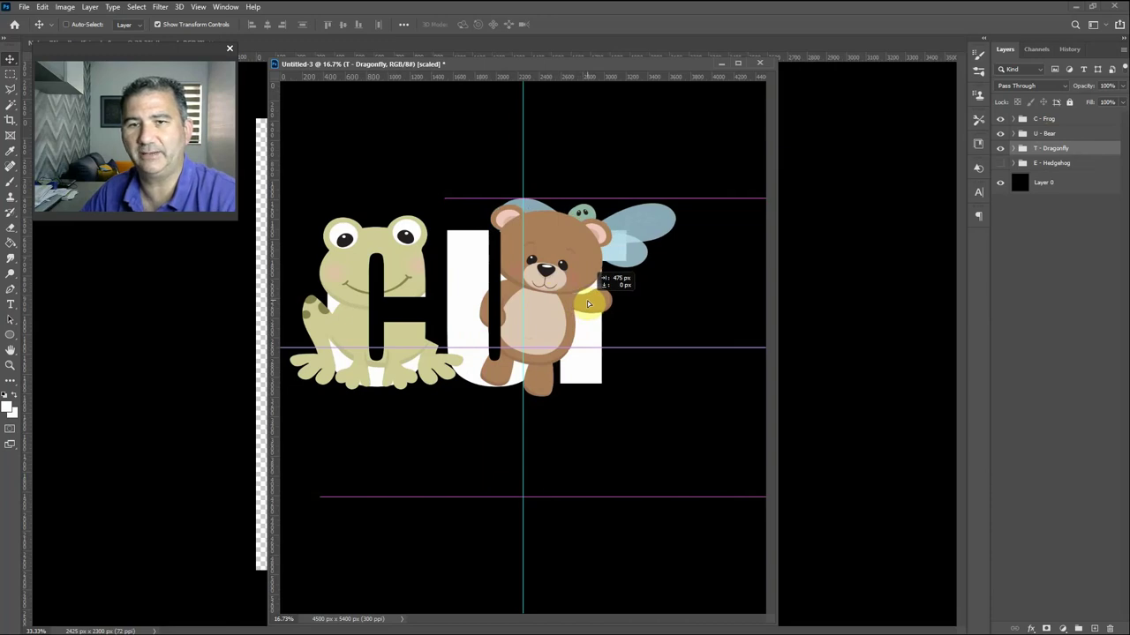
{"action": "left_click_drag", "start_coordinate": [589, 304], "coordinate": [670, 304]}
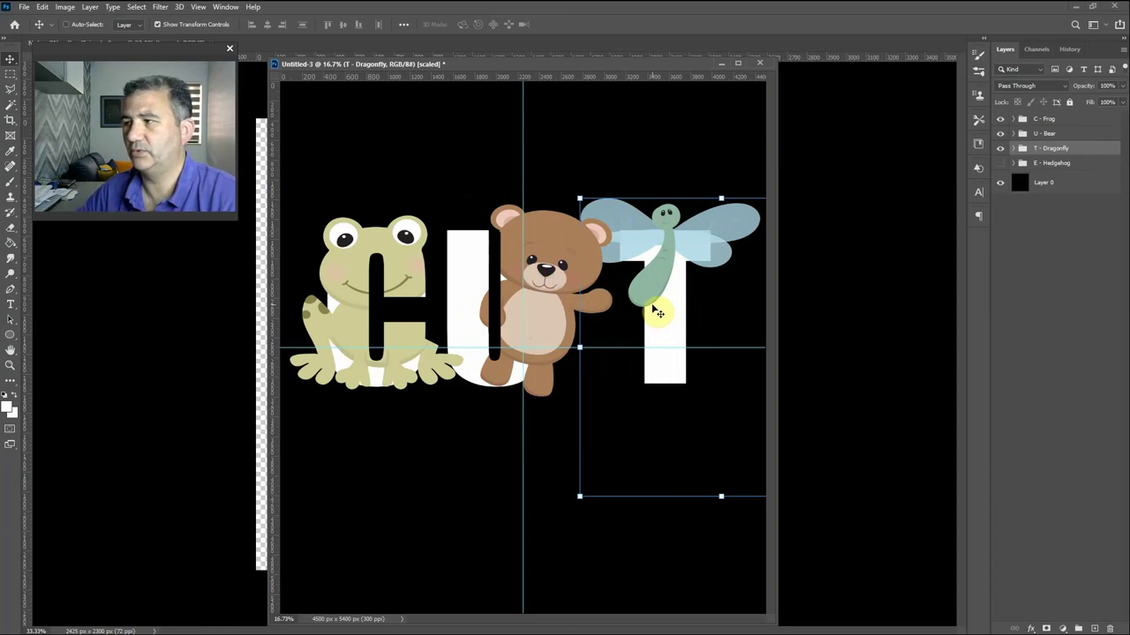
{"action": "key", "text": "shift+Down"}
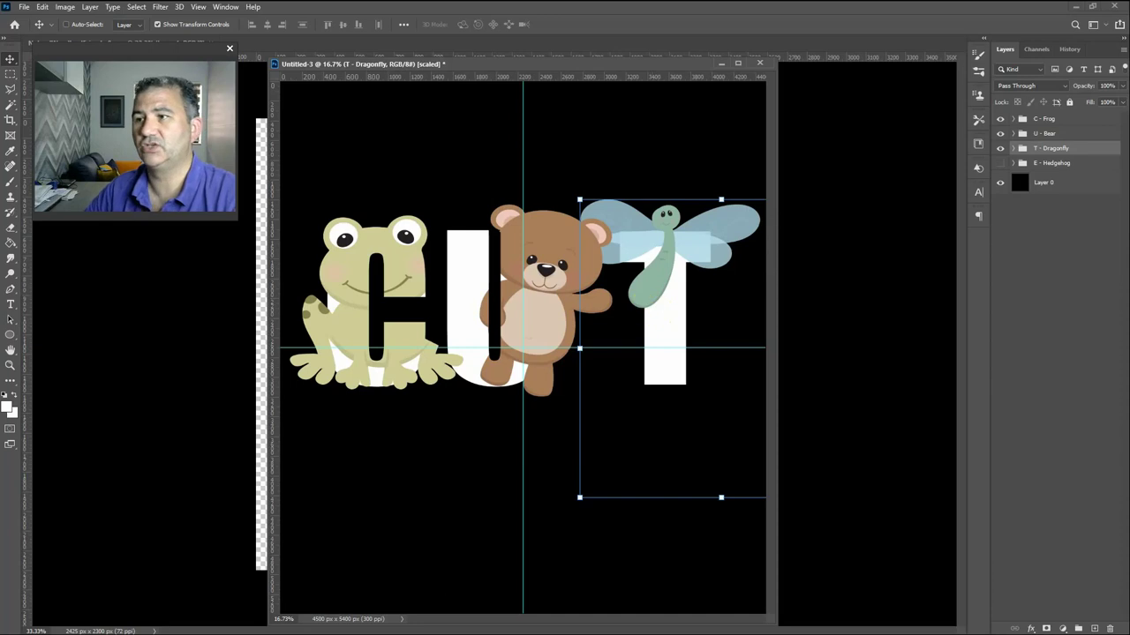
- Scale all four letter groups together to about 75.32% and move them back to the canvas's left edge
{"action": "left_click", "coordinate": [1054, 120]}
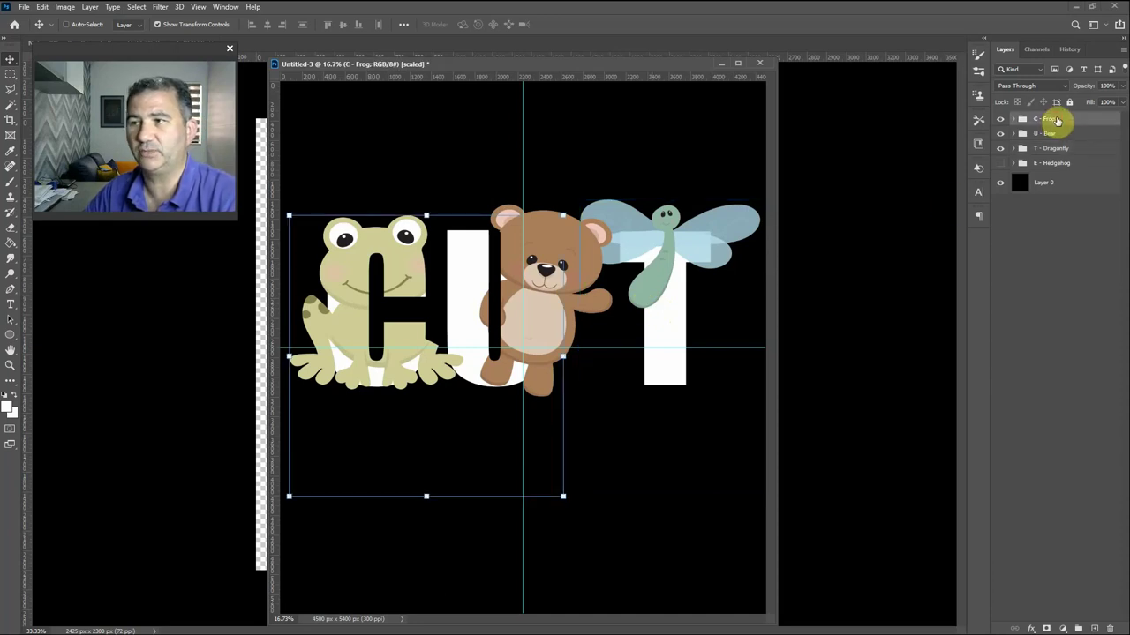
{"action": "left_click", "coordinate": [1088, 166], "text": "shift"}
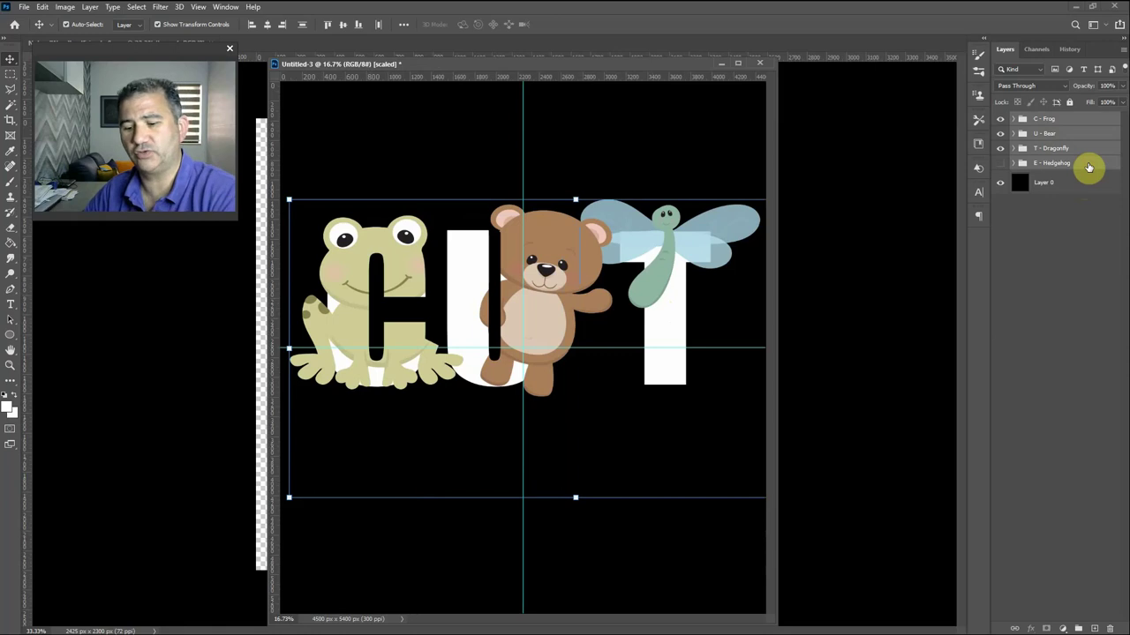
{"action": "key", "text": "ctrl+t"}
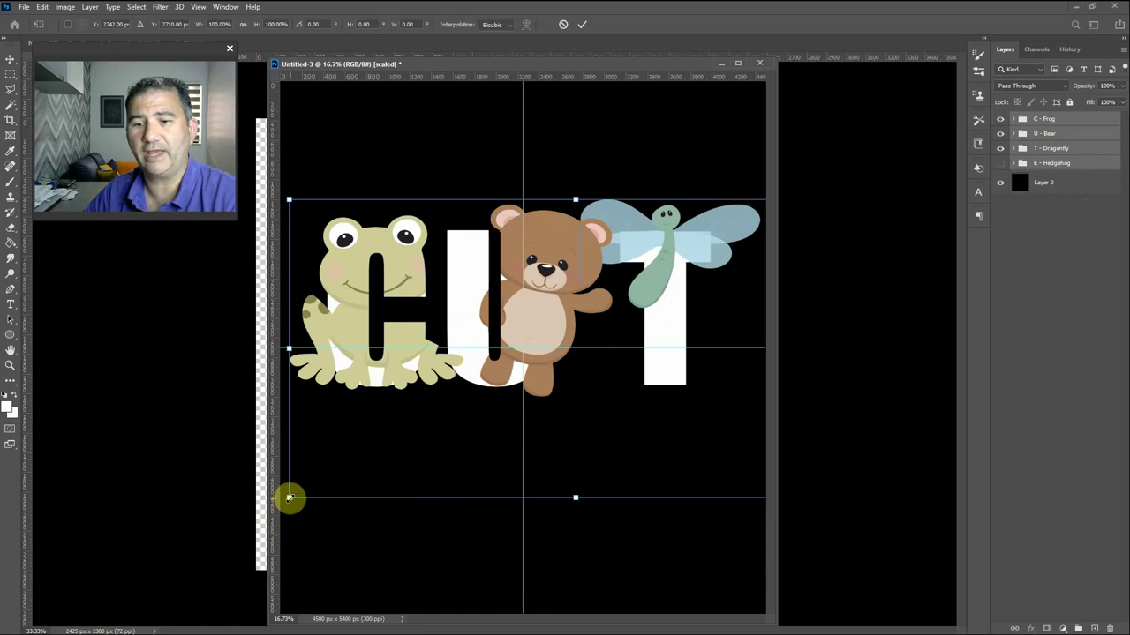
{"action": "left_click_drag", "start_coordinate": [290, 499], "coordinate": [421, 407]}
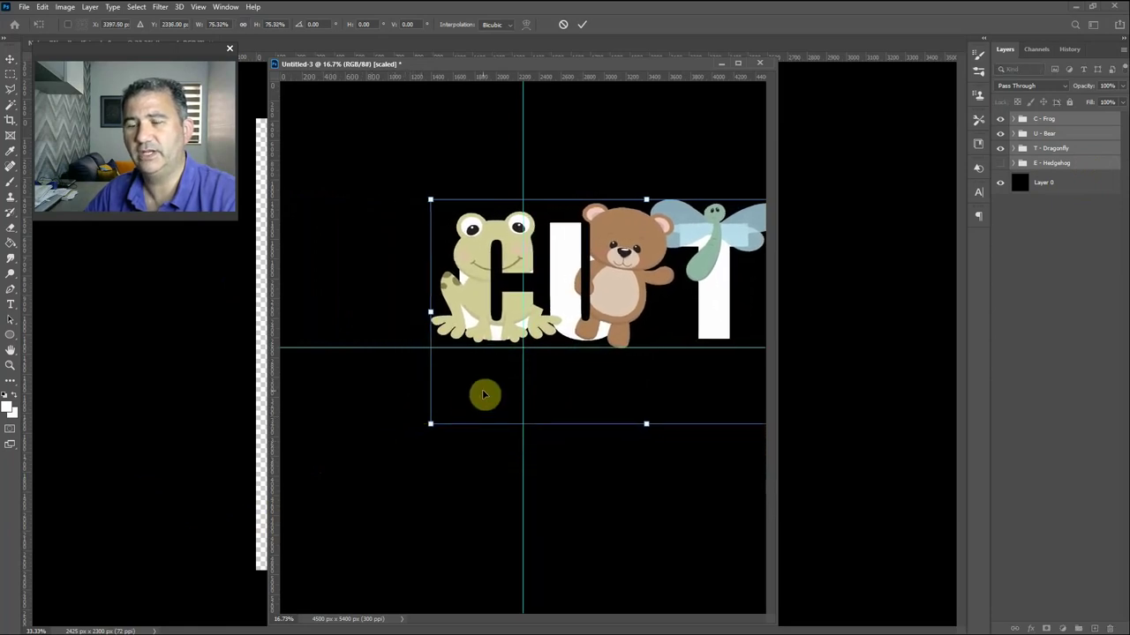
{"action": "left_click_drag", "start_coordinate": [592, 328], "coordinate": [455, 330]}
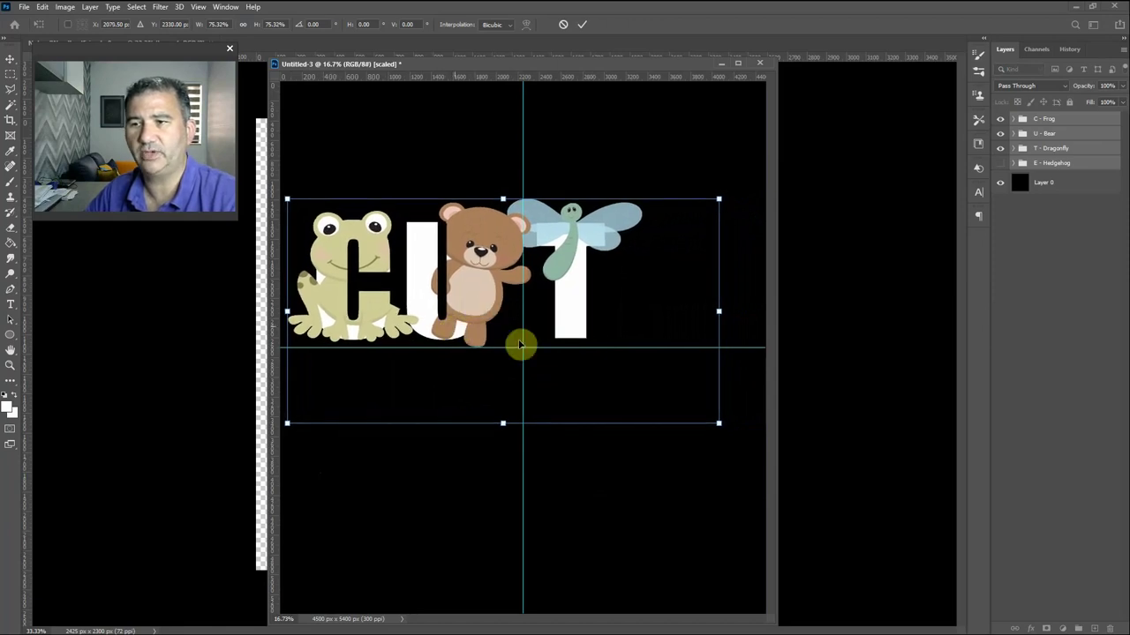
{"action": "key", "text": "Return"}
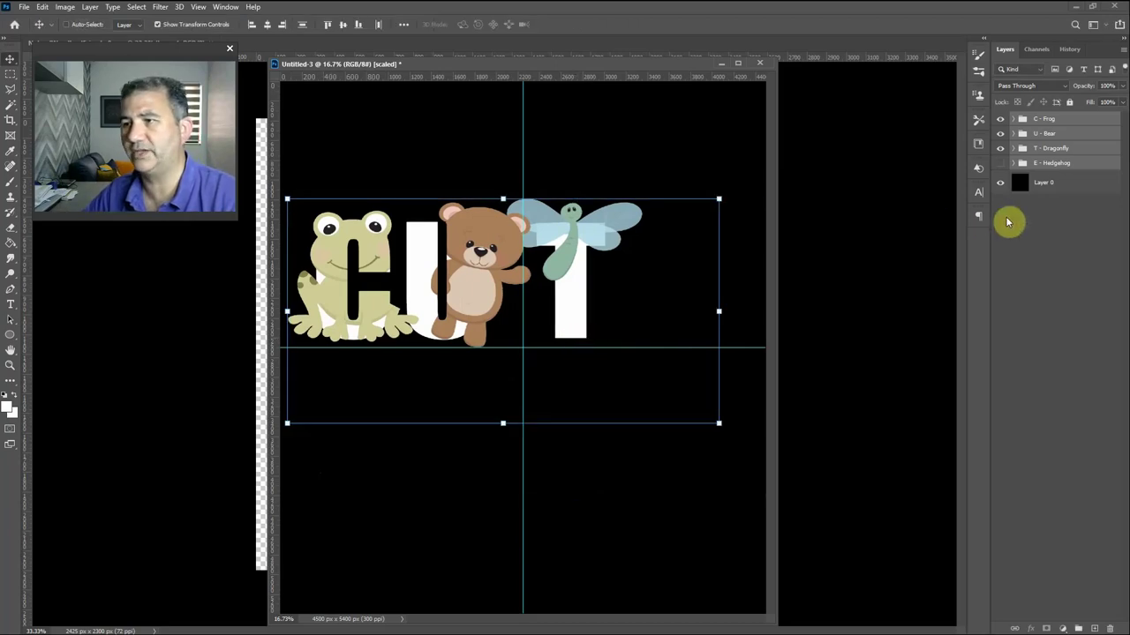
- Show the E - Hedgehog group and move it to the right of the T, in line with the other letters
{"action": "left_click", "coordinate": [1017, 164]}
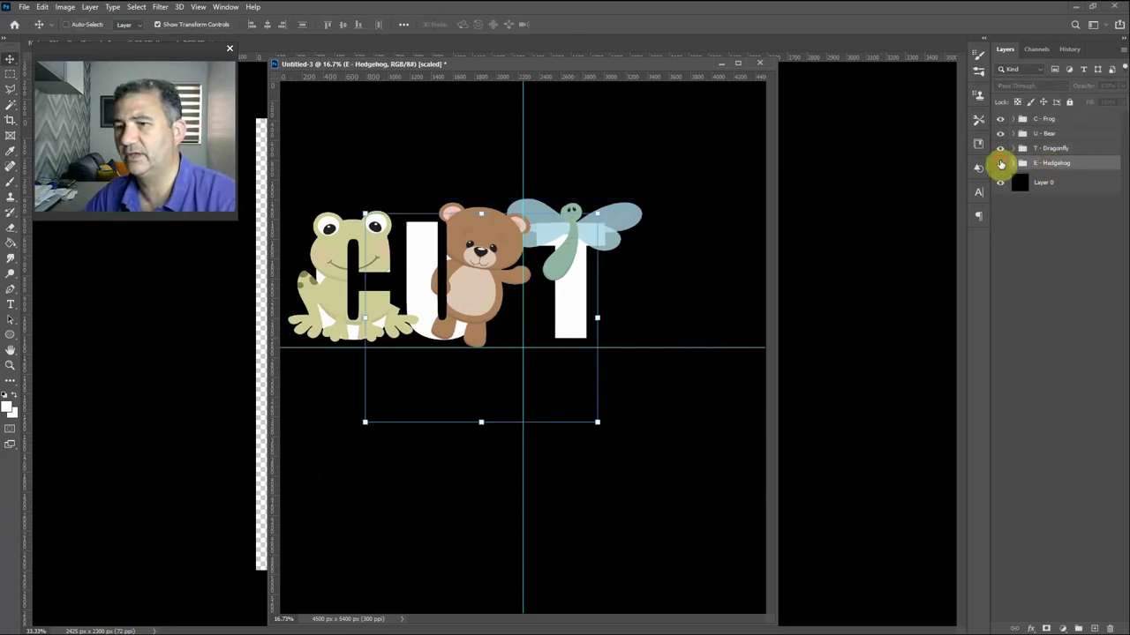
{"action": "left_click", "coordinate": [1001, 164]}
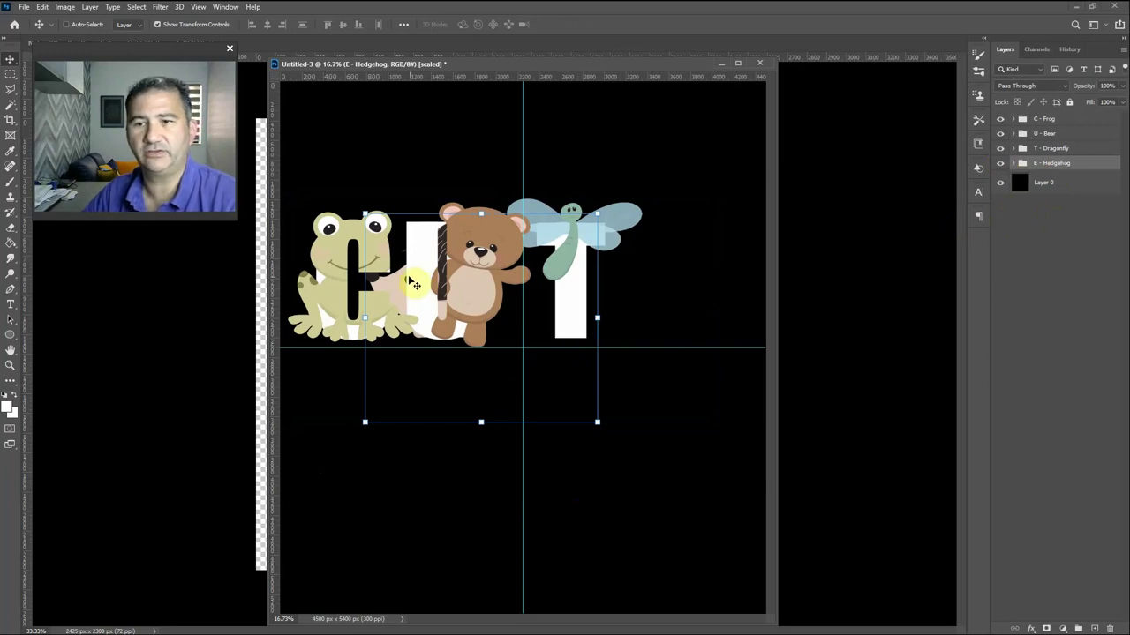
{"action": "left_click_drag", "start_coordinate": [412, 285], "coordinate": [613, 281]}
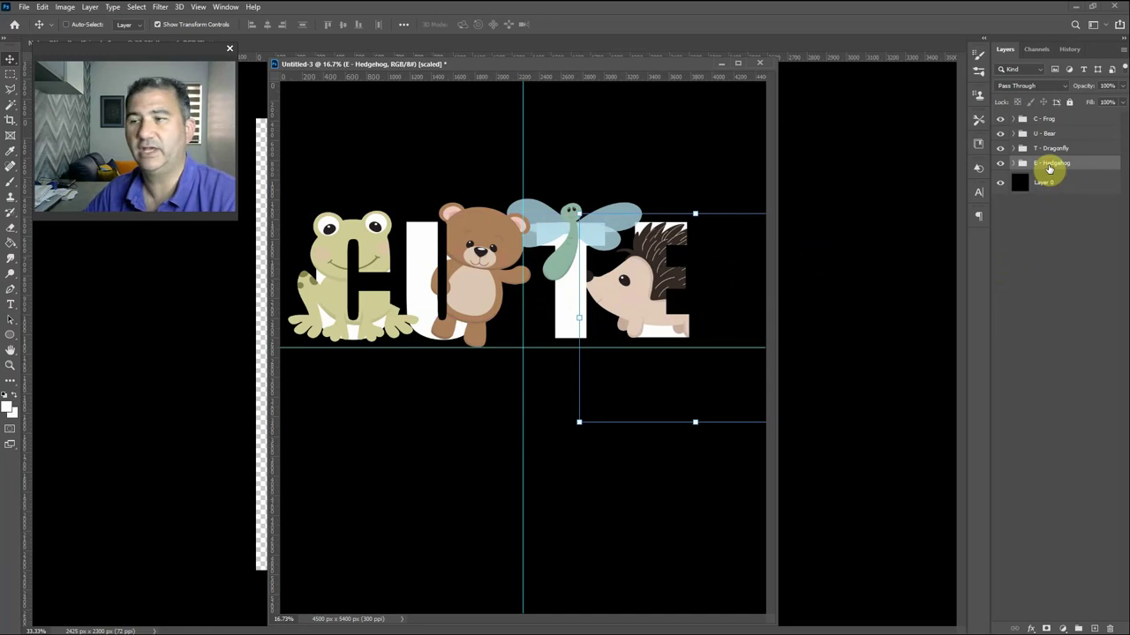
- Move the E - Hedgehog group above the T - Dragonfly group in the layer stack
{"action": "left_click_drag", "start_coordinate": [1049, 170], "coordinate": [1045, 141]}
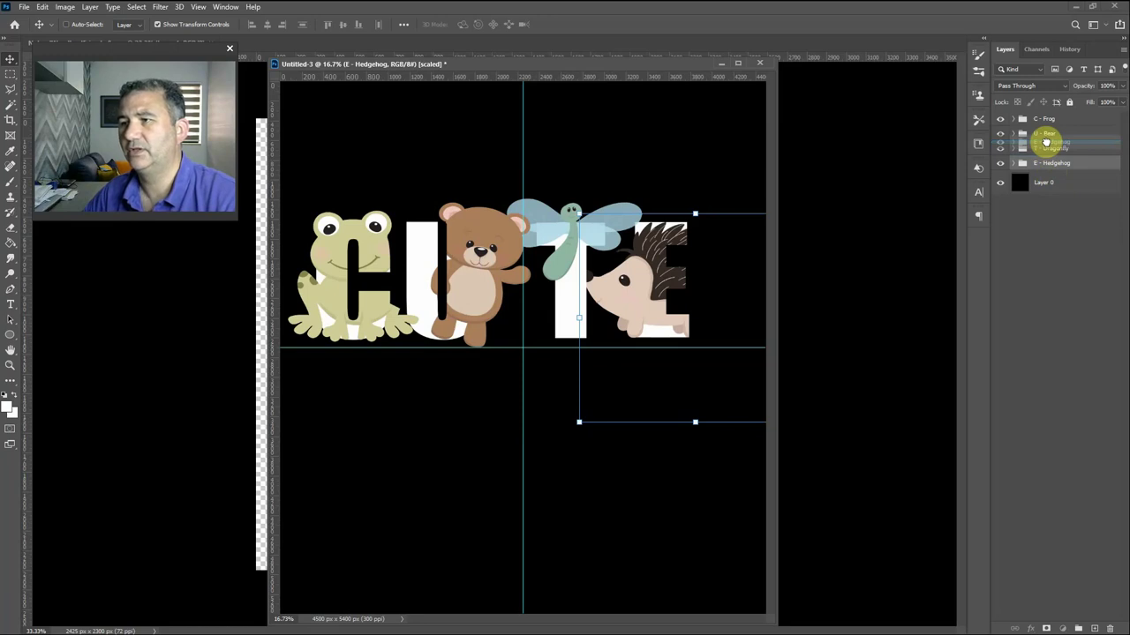
{"action": "left_click_drag", "start_coordinate": [1045, 141], "coordinate": [1042, 141]}
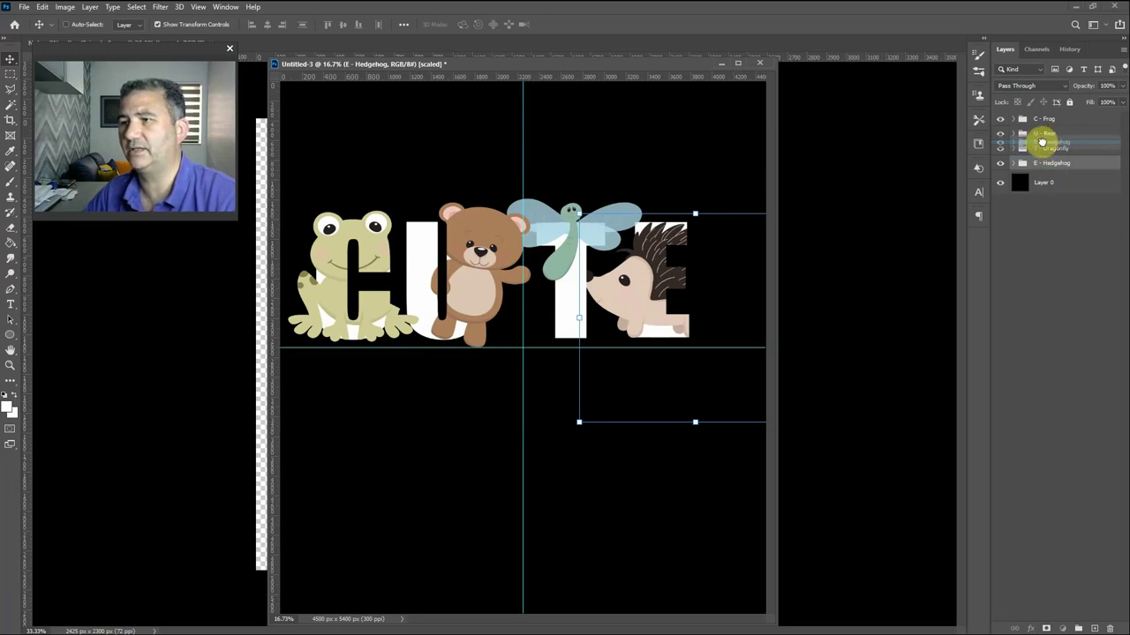
{"action": "left_click_drag", "start_coordinate": [1041, 142], "coordinate": [1043, 147]}
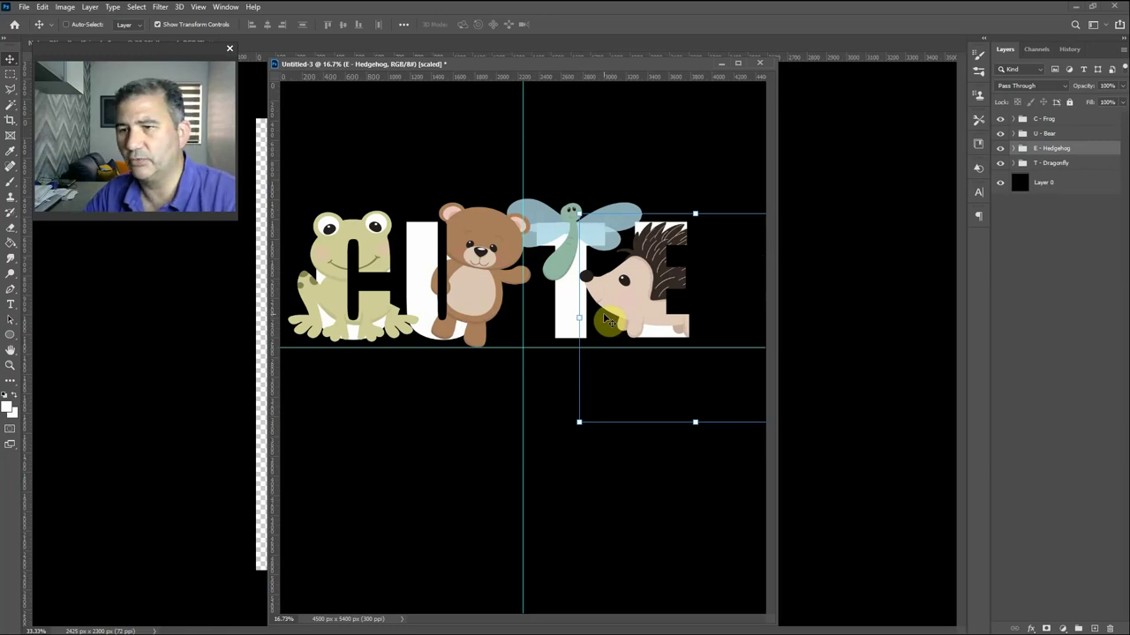
- Nudge the E - Hedgehog group slightly left so the hedgehog's nose overlaps the T
{"action": "key", "text": "Left"}
{"action": "key", "text": "Left"}
{"action": "key", "text": "Left"}
{"action": "key", "text": "Left"}
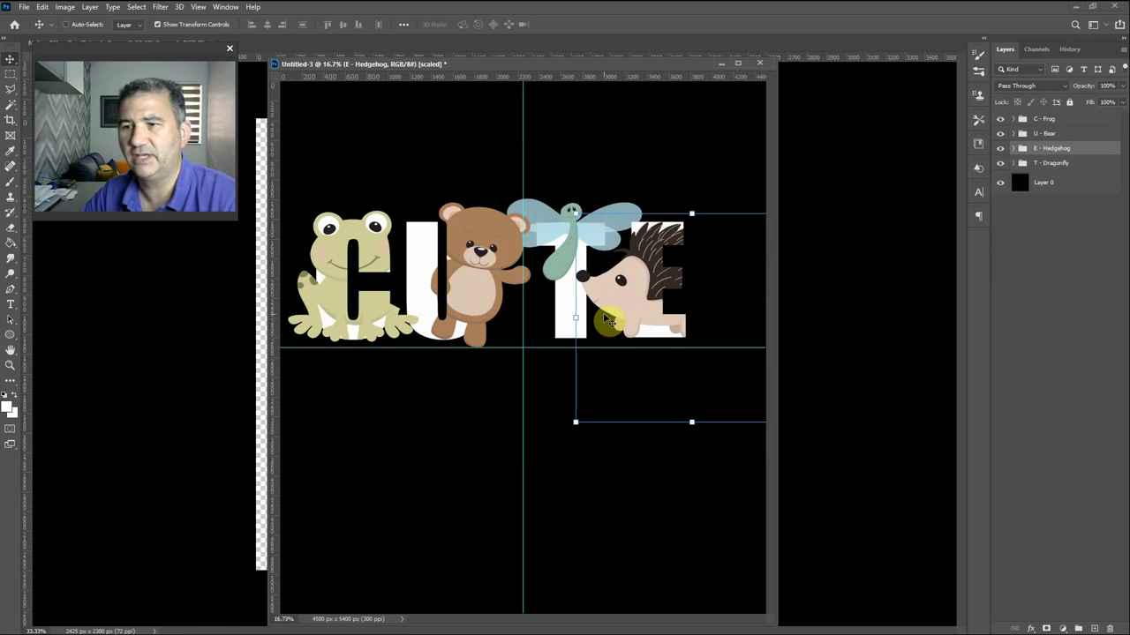
{"action": "key", "text": "Left"}
{"action": "key", "text": "Left"}
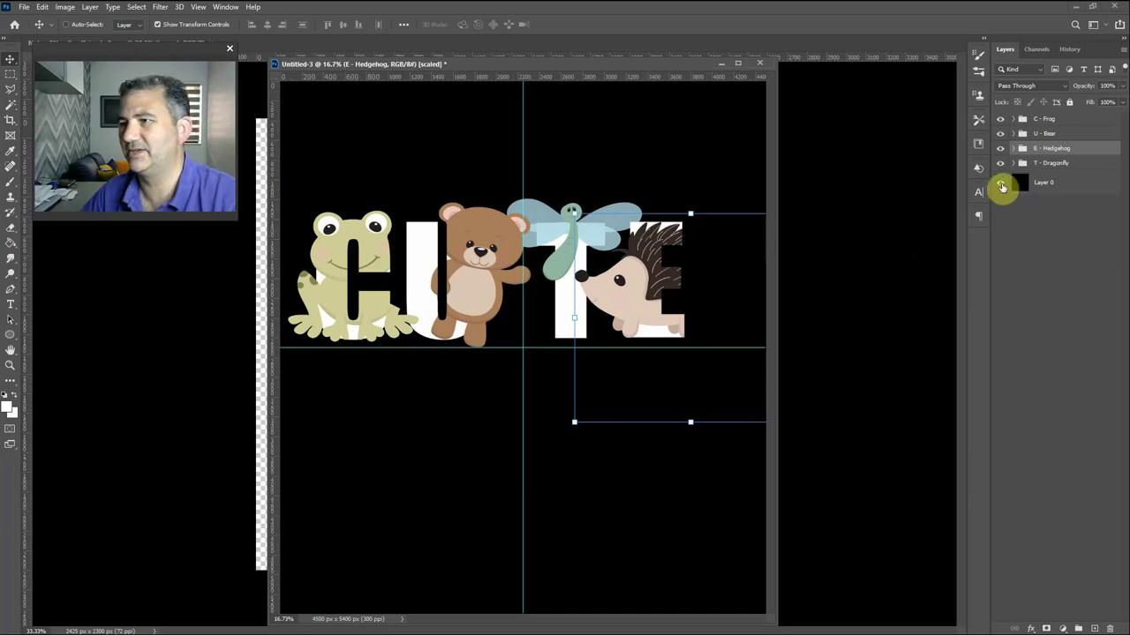
- Hide the black Layer 0 and stamp all visible letter groups into a new merged layer above C - Frog
{"action": "left_click", "coordinate": [1001, 184]}
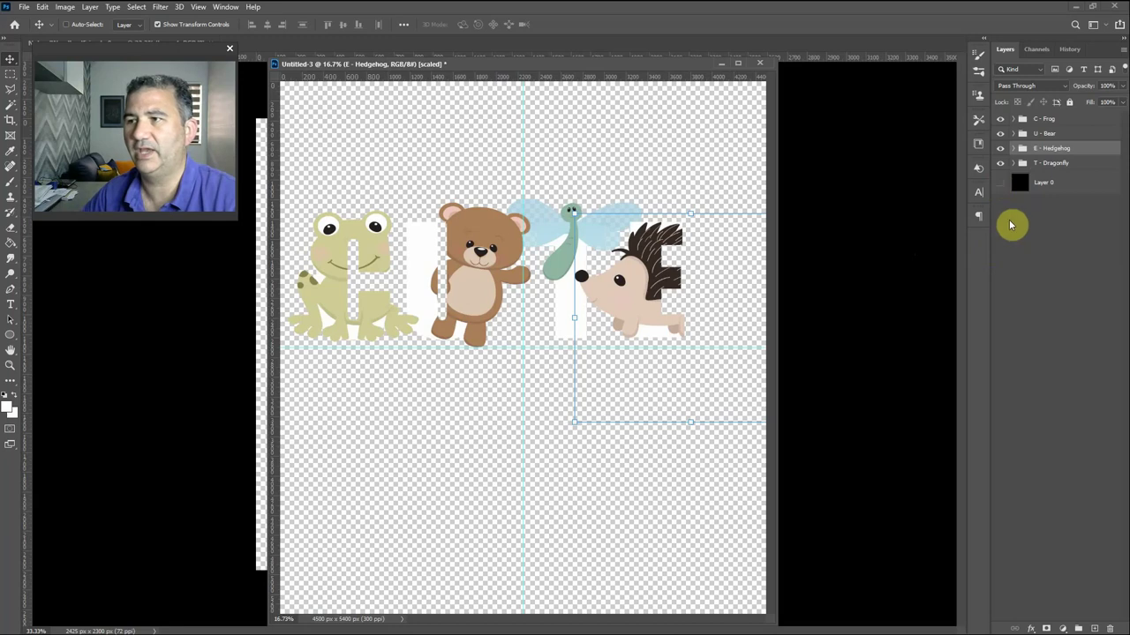
{"action": "left_click", "coordinate": [1047, 122]}
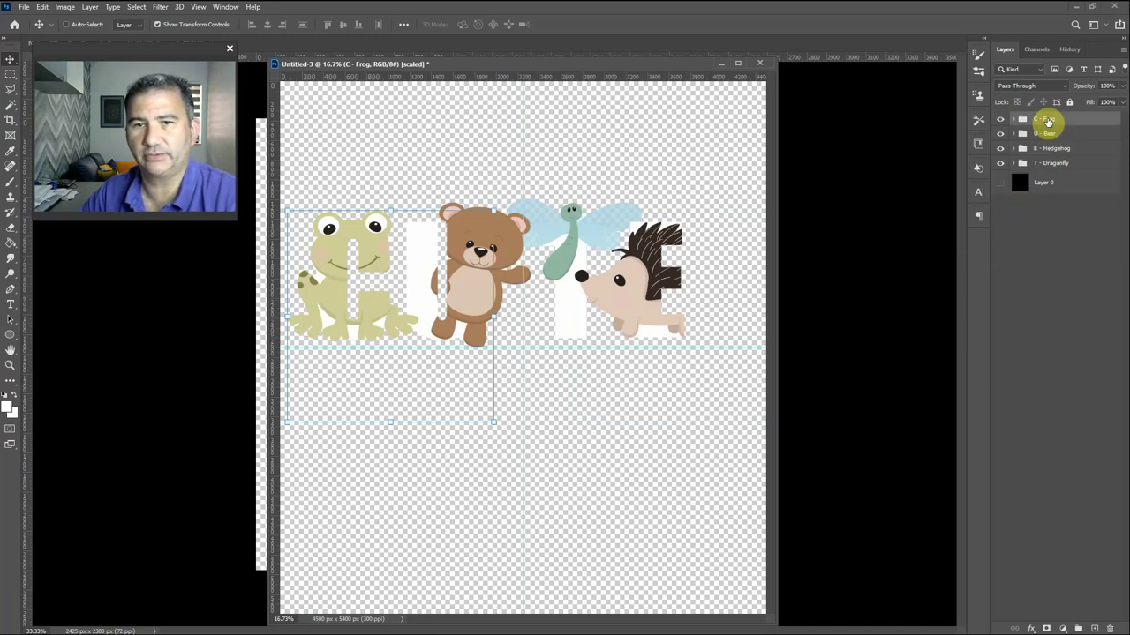
{"action": "key", "text": "ctrl"}
{"action": "key", "text": "shift"}
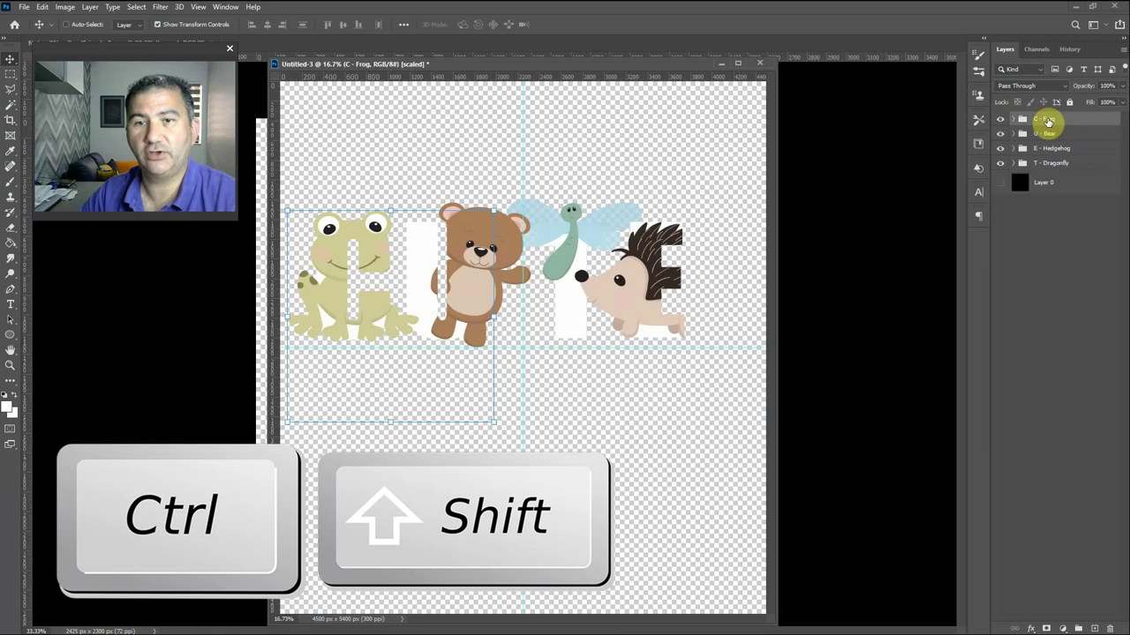
{"action": "key", "text": "alt"}
{"action": "key", "text": "ctrl+shift+alt+e"}
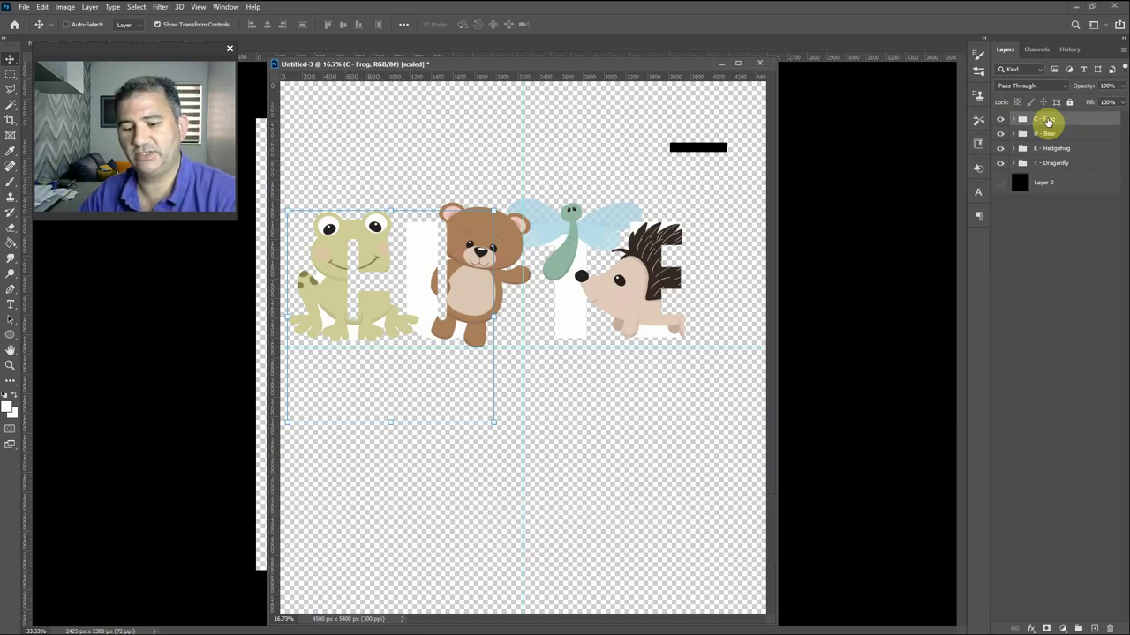
{"action": "key", "text": "ctrl"}
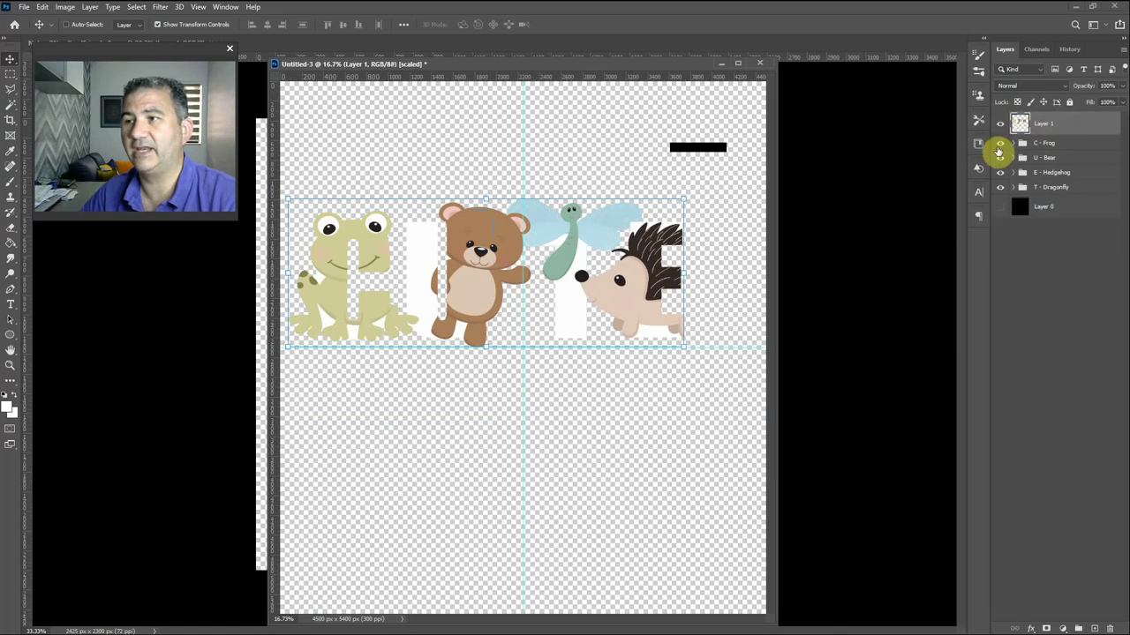
- Hide the four original letter groups and toggle the merged layer's visibility to check it, leaving it shown
{"action": "left_click_drag", "start_coordinate": [1000, 146], "coordinate": [1000, 190]}
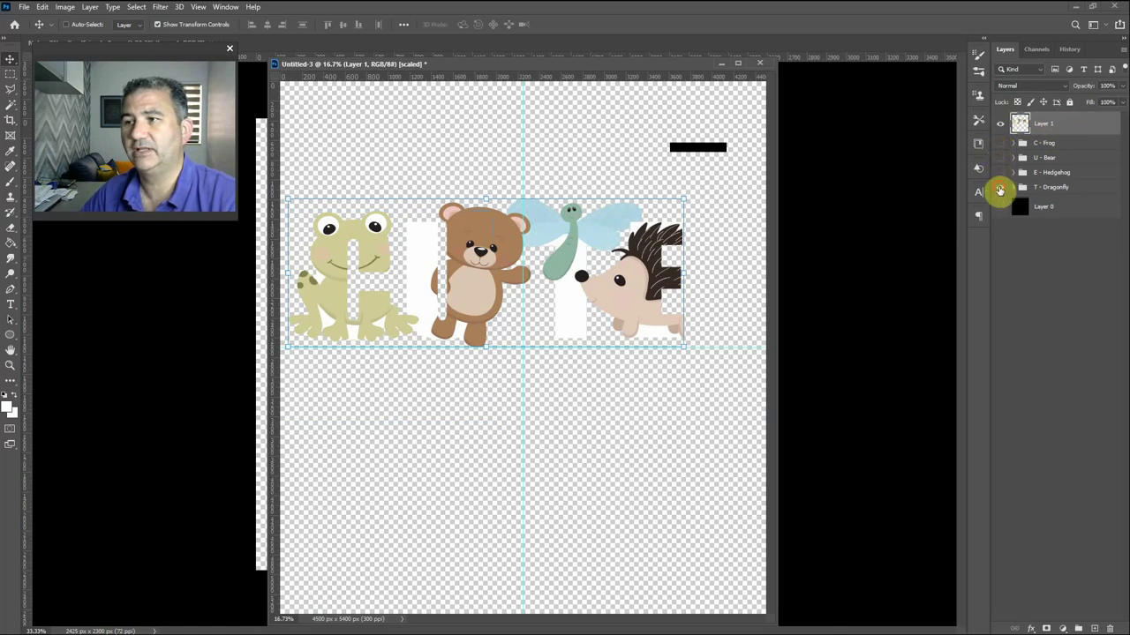
{"action": "left_click", "coordinate": [1002, 124]}
{"action": "left_click", "coordinate": [1001, 124]}
{"action": "left_click", "coordinate": [1002, 124]}
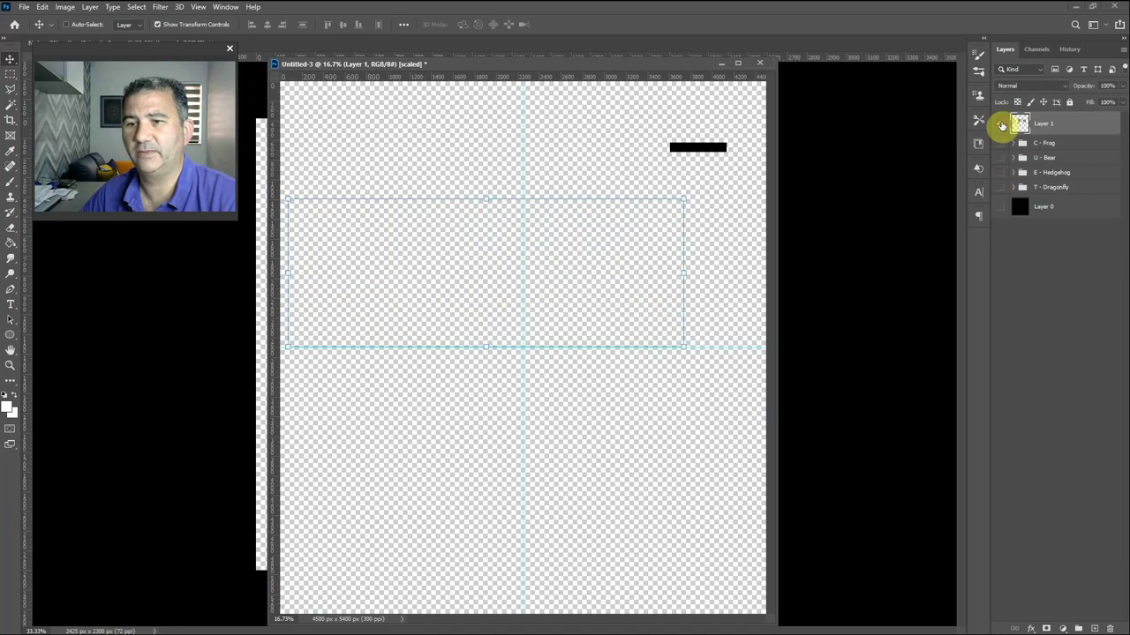
{"action": "left_click", "coordinate": [1001, 124]}
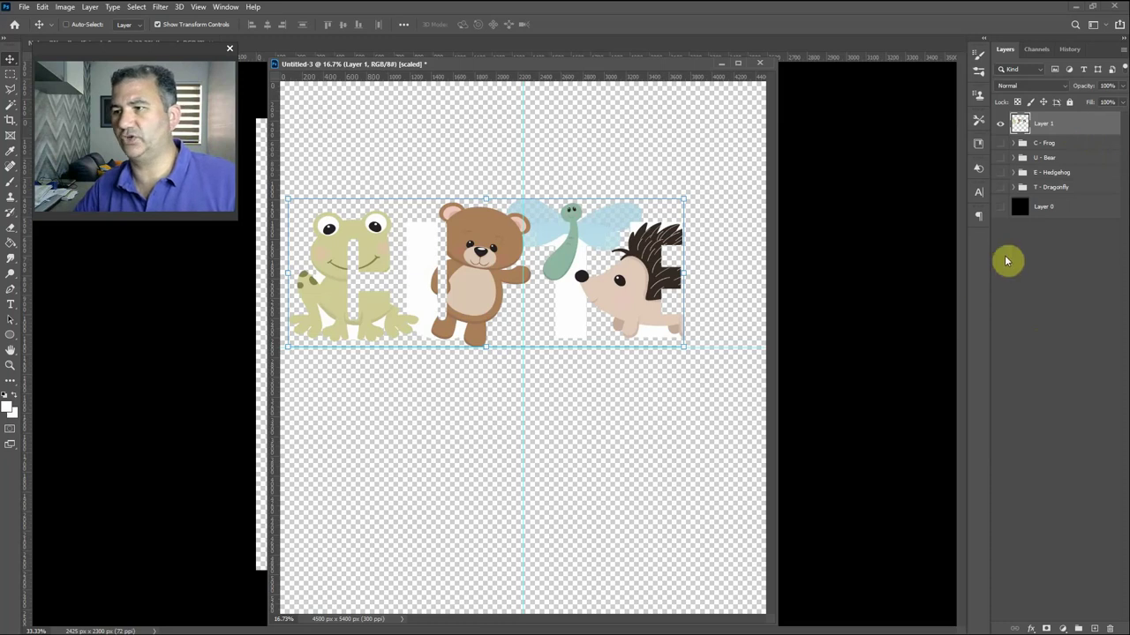
- Show the black Layer 0 and centre the merged CUTE artwork horizontally on the vertical guide
{"action": "left_click", "coordinate": [1001, 208]}
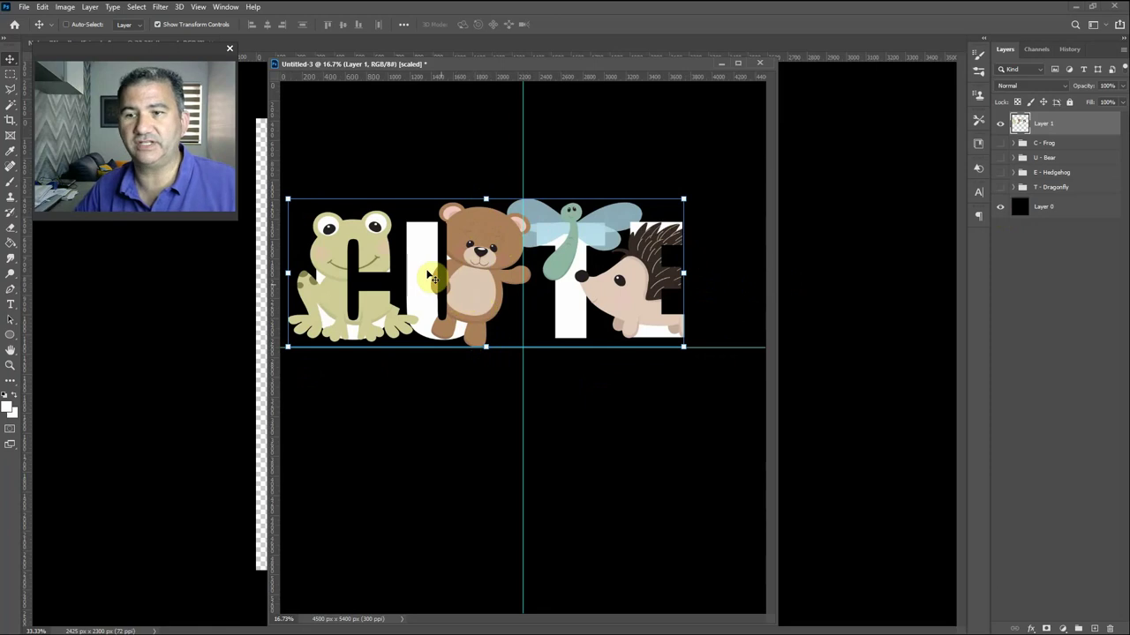
{"action": "left_click_drag", "start_coordinate": [432, 278], "coordinate": [464, 277]}
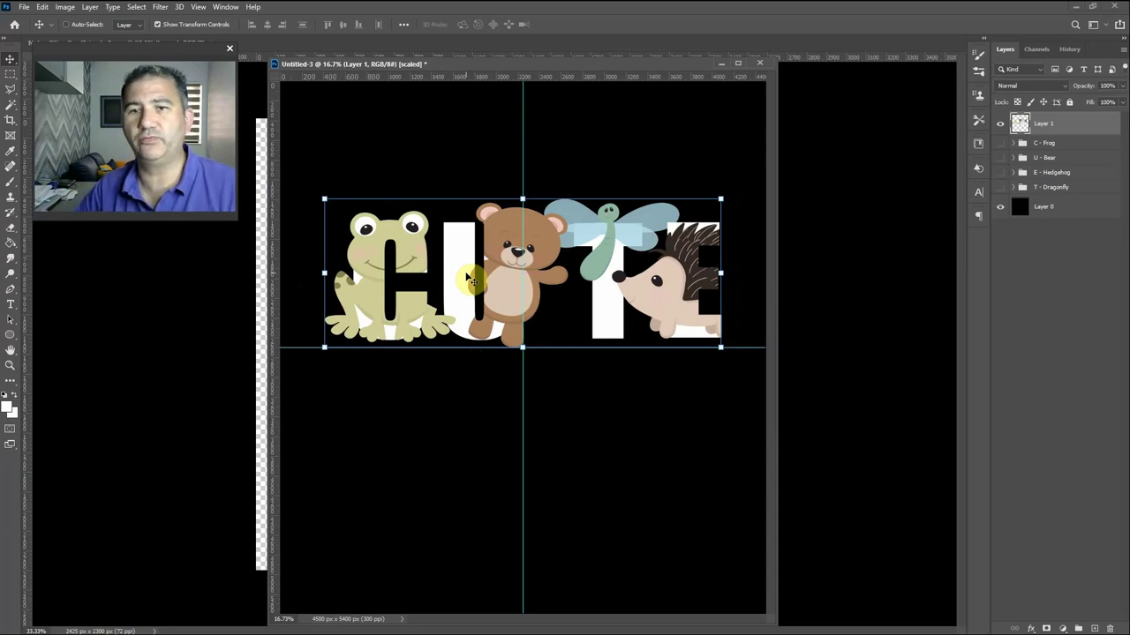
{"action": "left_click_drag", "start_coordinate": [472, 280], "coordinate": [465, 273]}
- Nudge the merged CUTE artwork up, leaving a clear gap above the horizontal guide
{"action": "key", "text": "shift+Up"}
{"action": "key", "text": "shift+Up"}
{"action": "key", "text": "shift+Up"}
{"action": "key", "text": "shift+Up"}
{"action": "key", "text": "shift+Up"}
{"action": "key", "text": "shift+Up"}
{"action": "key", "text": "shift+Up"}
{"action": "key", "text": "shift+Up"}
{"action": "key", "text": "shift+Up"}
{"action": "key", "text": "shift+Up"}
{"action": "key", "text": "shift+Up"}
{"action": "key", "text": "shift+Up"}
{"action": "key", "text": "shift+Up"}
{"action": "key", "text": "shift+Up"}
{"action": "key", "text": "shift+Up"}
{"action": "key", "text": "shift+Up"}
{"action": "key", "text": "shift+Up"}
{"action": "key", "text": "shift+Up"}
{"action": "key", "text": "shift+Up"}
{"action": "key", "text": "shift+Up"}
{"action": "key", "text": "shift+Up"}
{"action": "key", "text": "shift+Up"}
{"action": "key", "text": "shift+Up"}
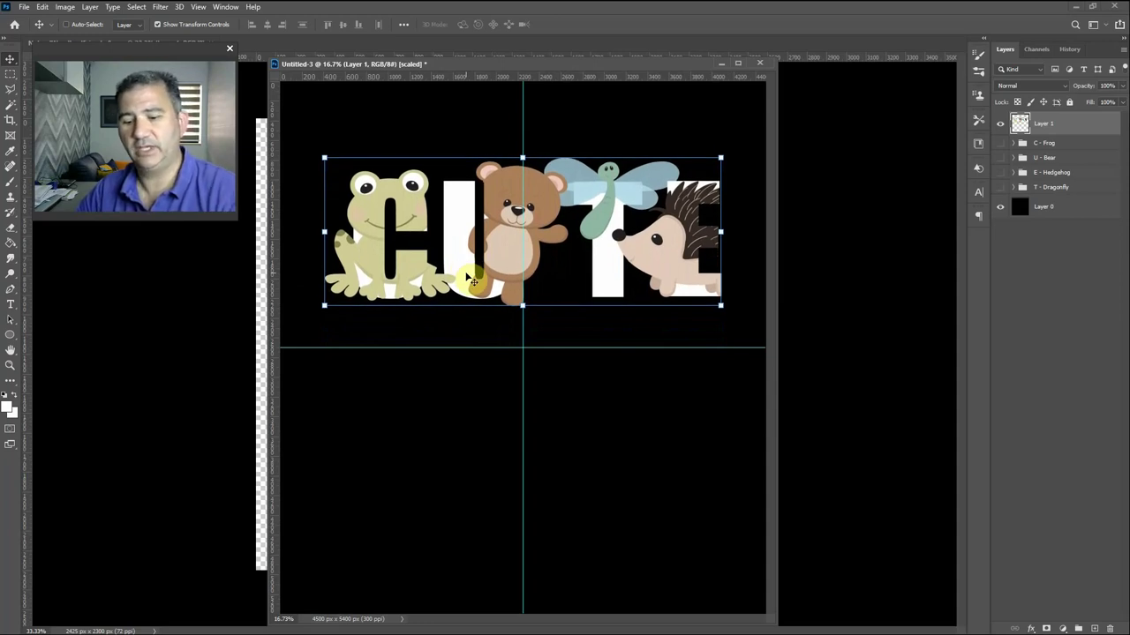
- Scale the merged CUTE artwork to 110% in width and height and apply the transformation
{"action": "key", "text": "ctrl+t"}
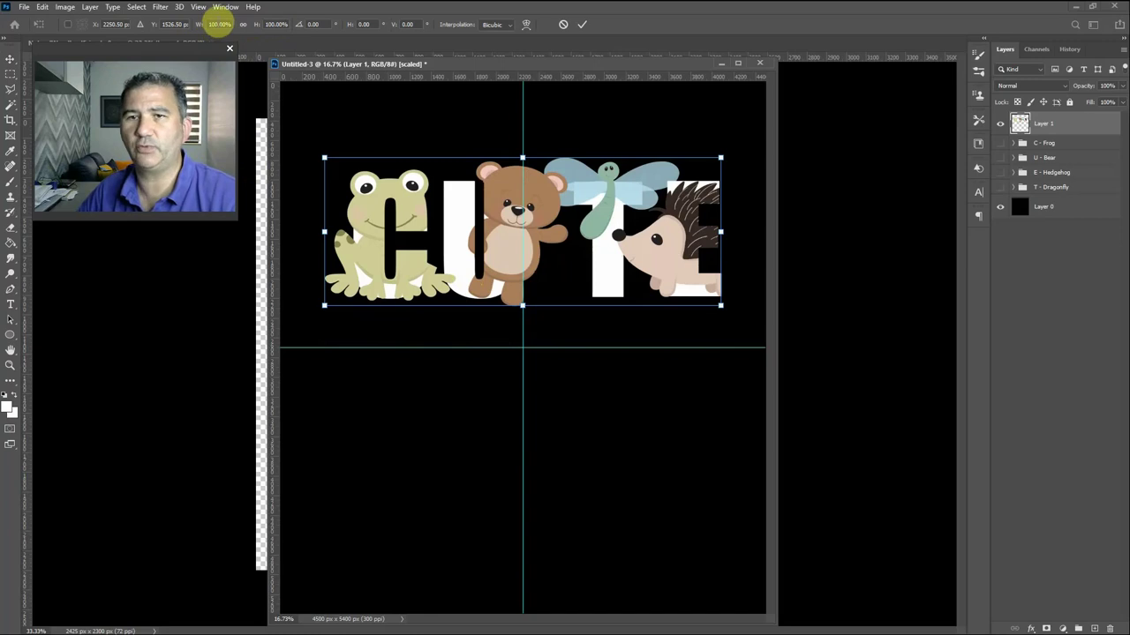
{"action": "left_click", "coordinate": [218, 24]}
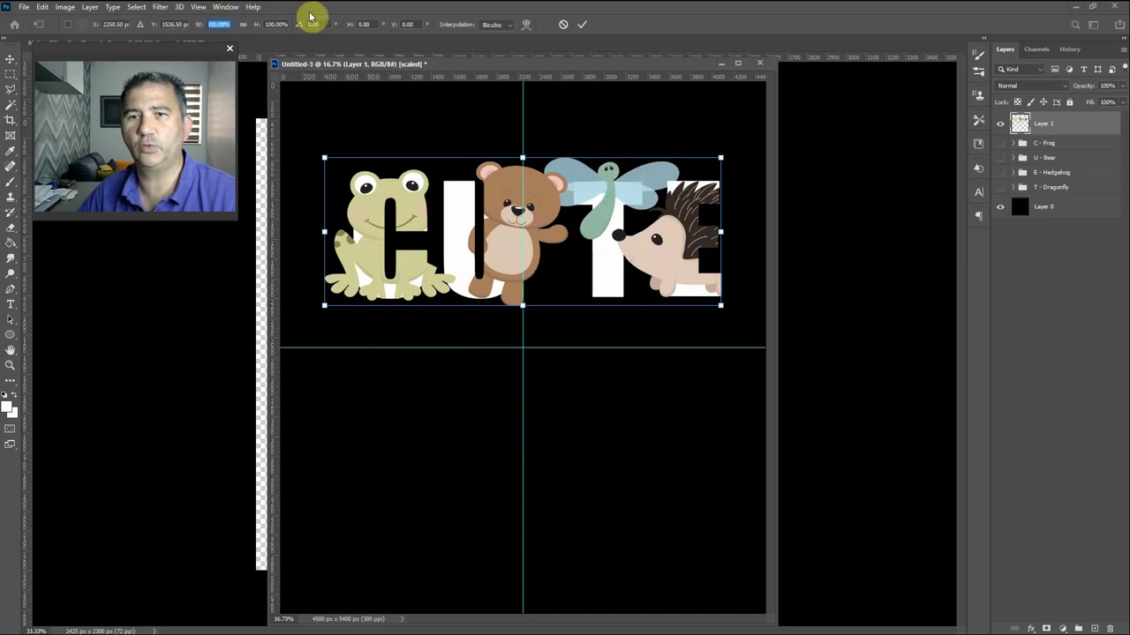
{"action": "type", "text": "110"}
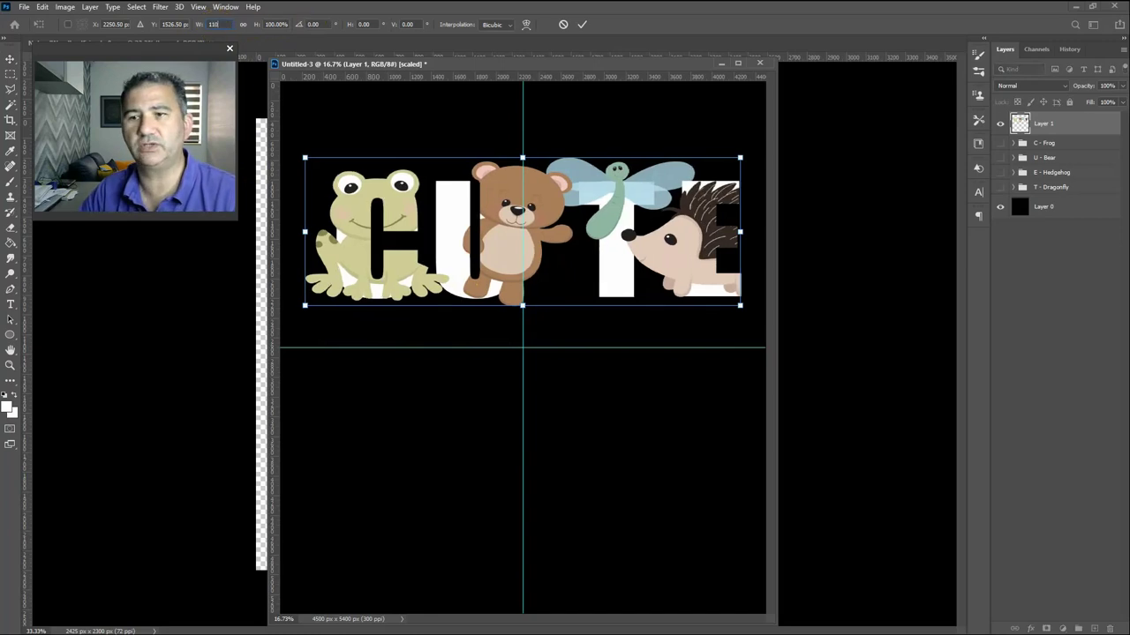
{"action": "key", "text": "Tab"}
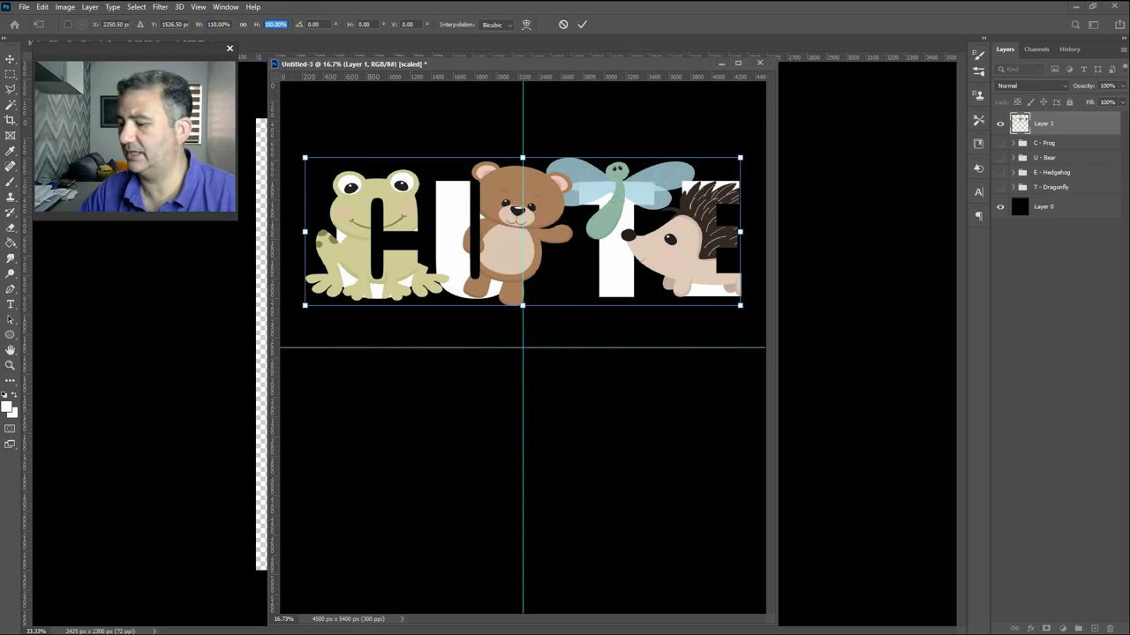
{"action": "type", "text": "110"}
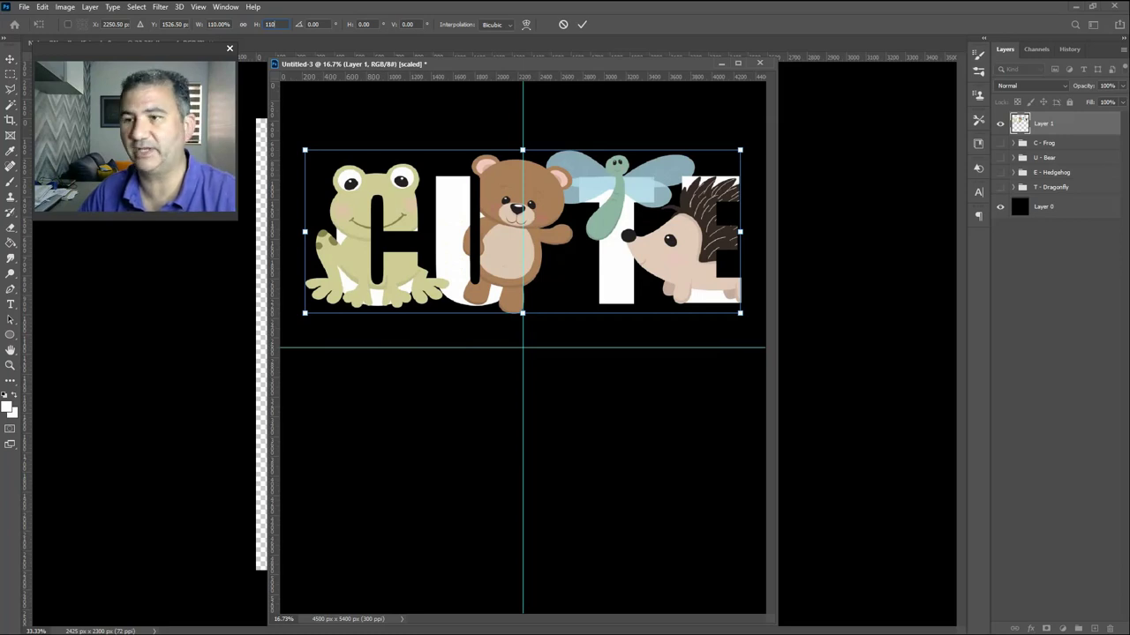
{"action": "key", "text": "Return"}
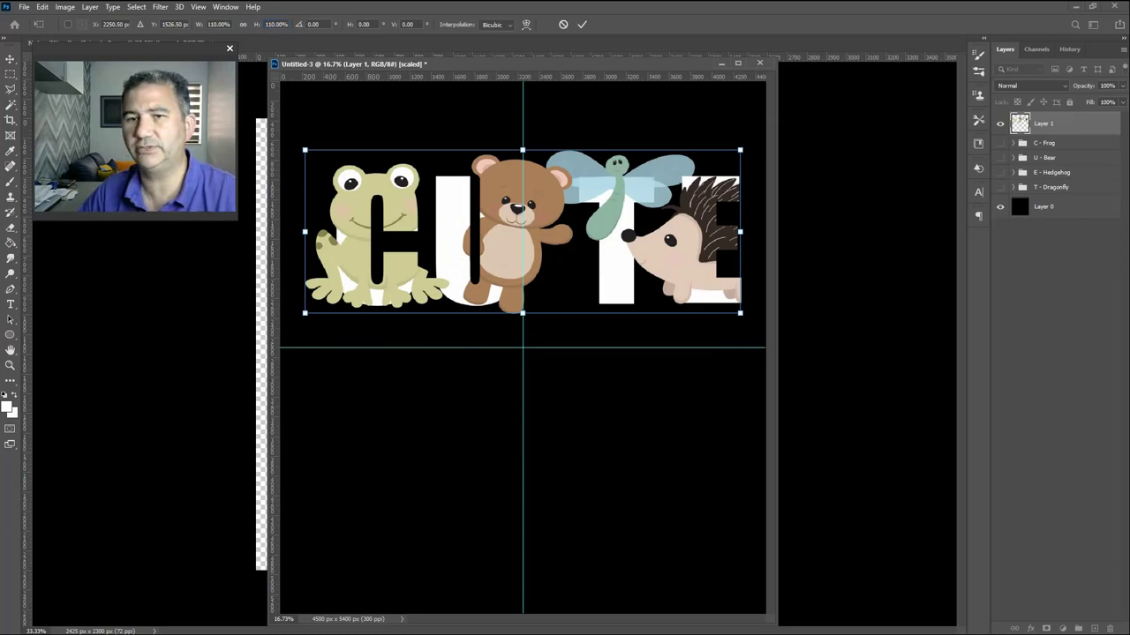
{"action": "left_click", "coordinate": [310, 16]}
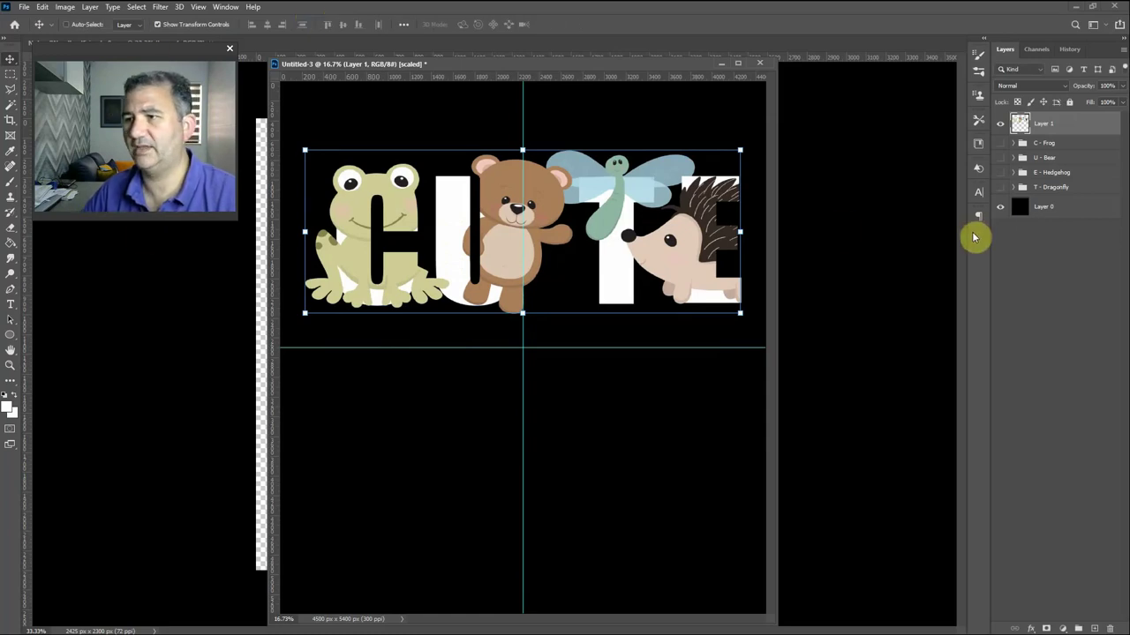
- Hide the black Layer 0 to leave a transparent background and switch to the Artboard tool
{"action": "left_click", "coordinate": [1000, 206]}
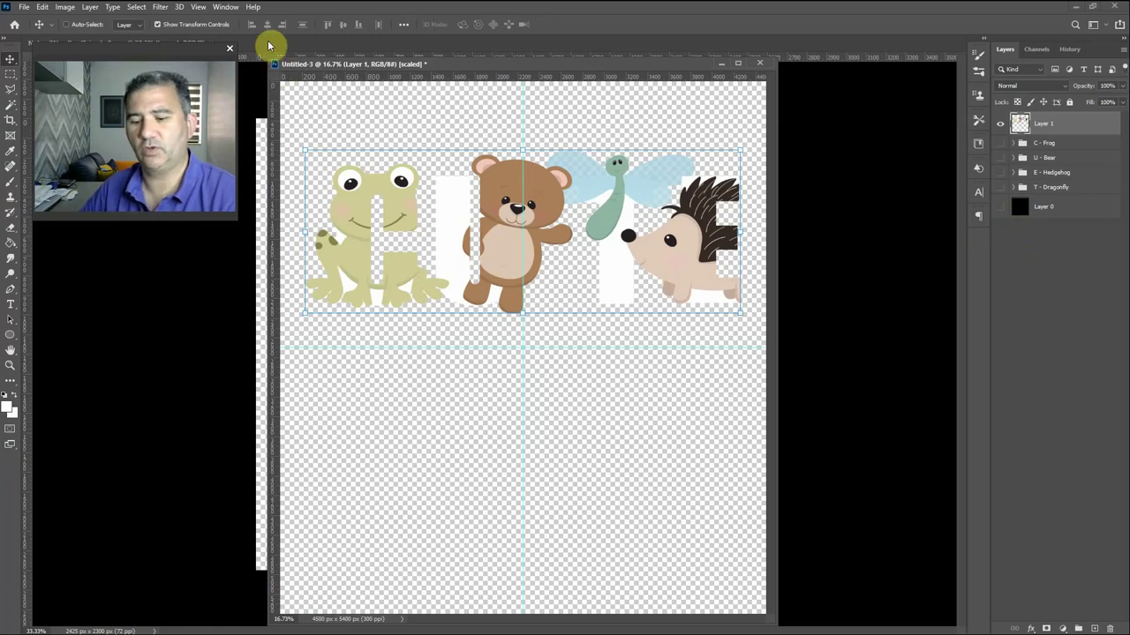
{"action": "key", "text": "shift+v"}
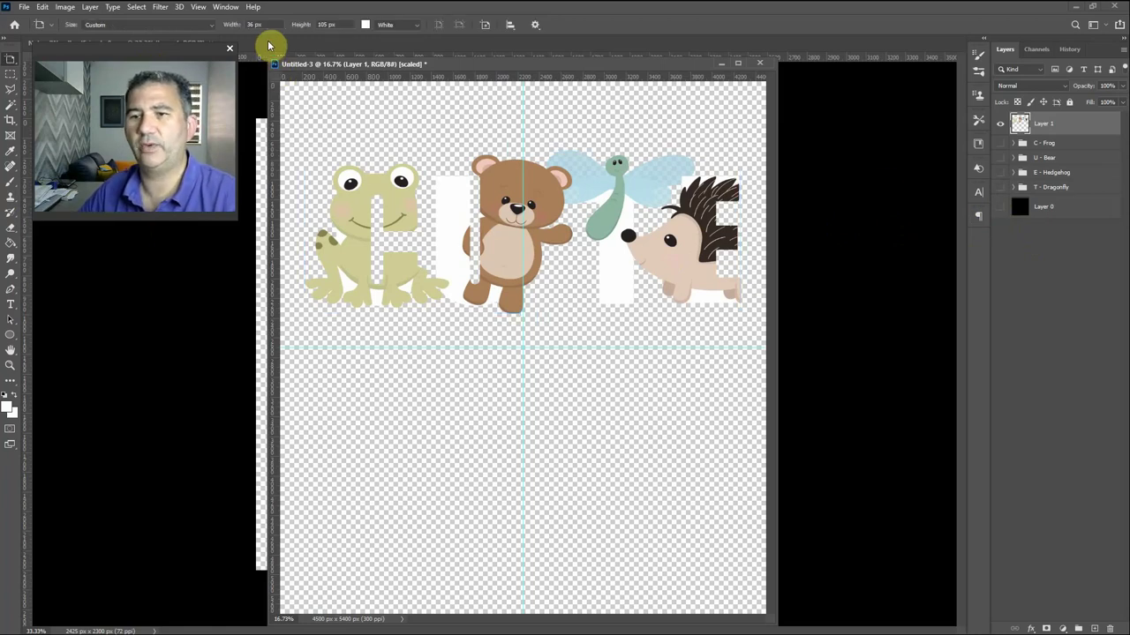